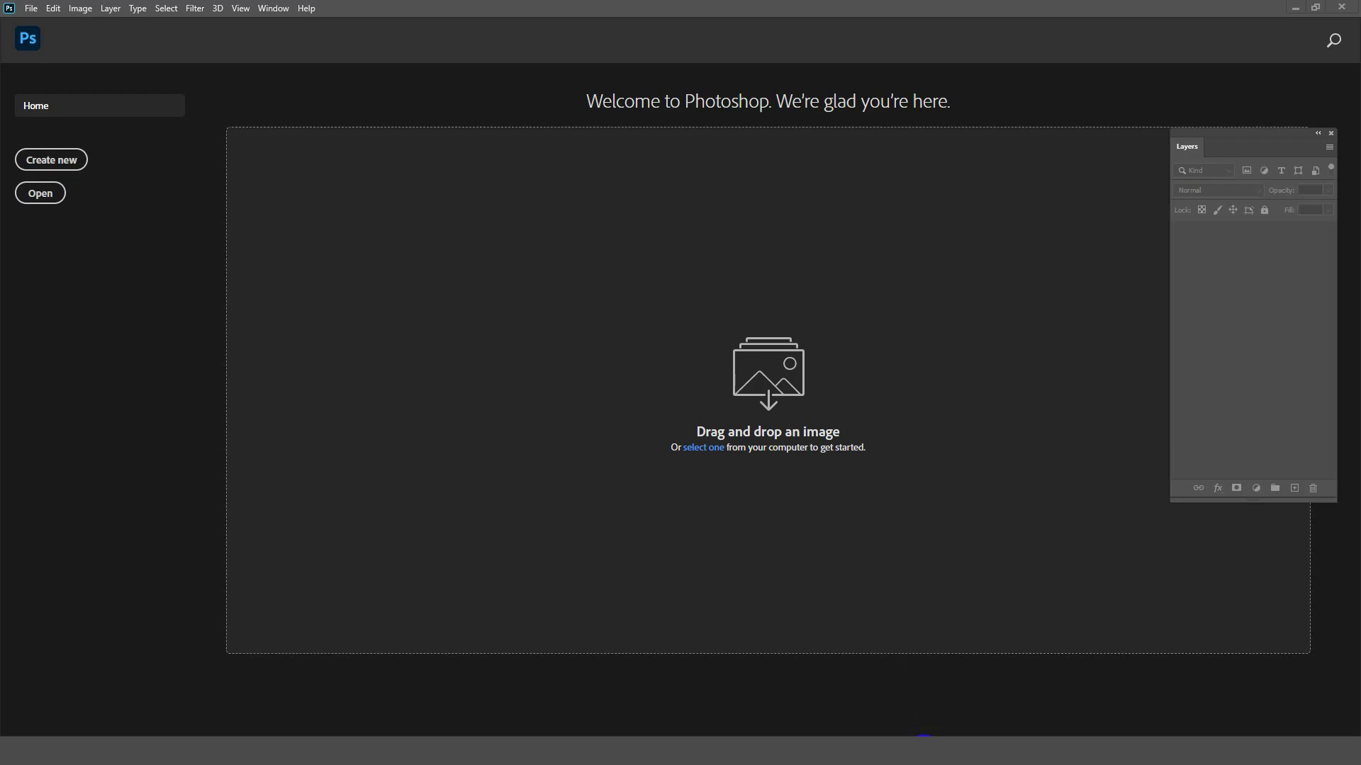
Bring the photo in, unlock the background, duplicate it and hide the original Layer 0
mouse_move(205, 99)
mouse_down()
mouse_move(580, 709)
mouse_move(599, 407)
mouse_up()
click(1310, 236)
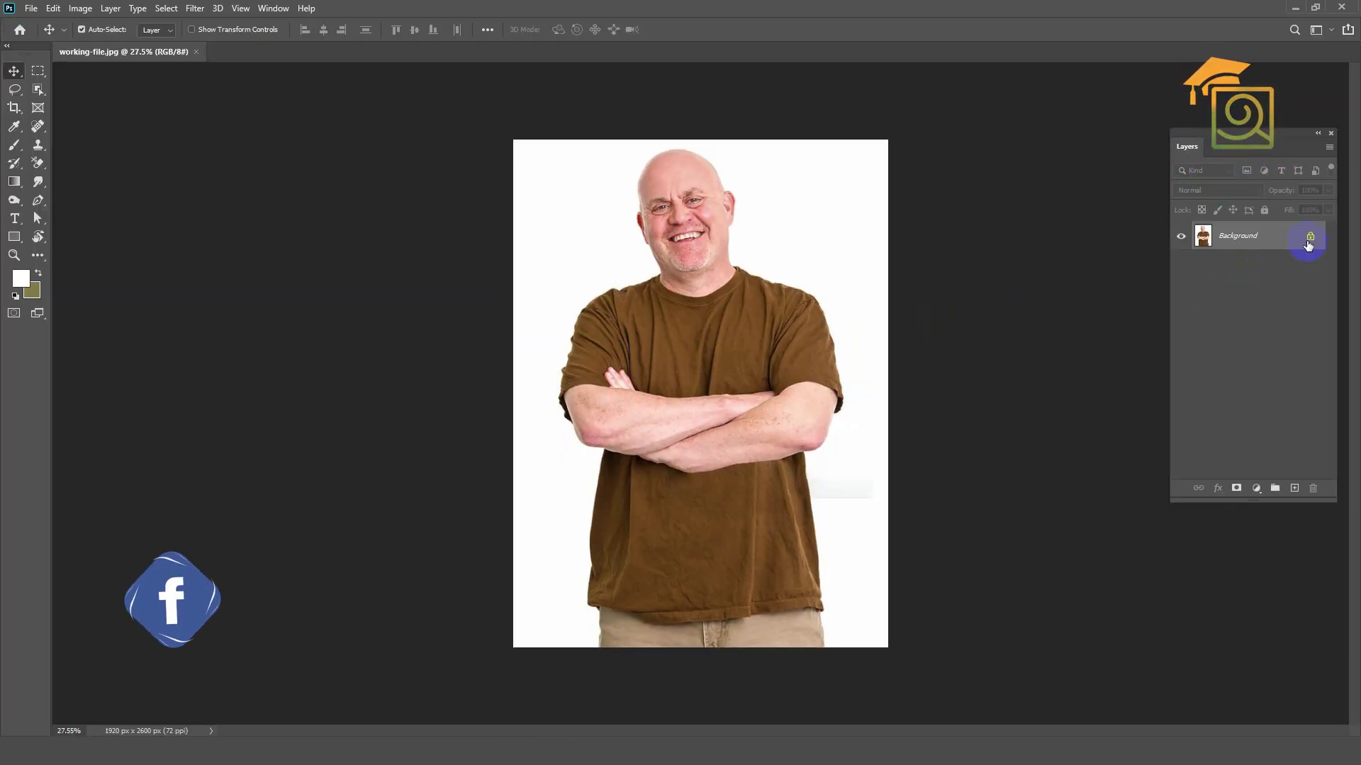
drag(1308, 236, 1296, 484)
click(1181, 265)
key(ctrl+minus)
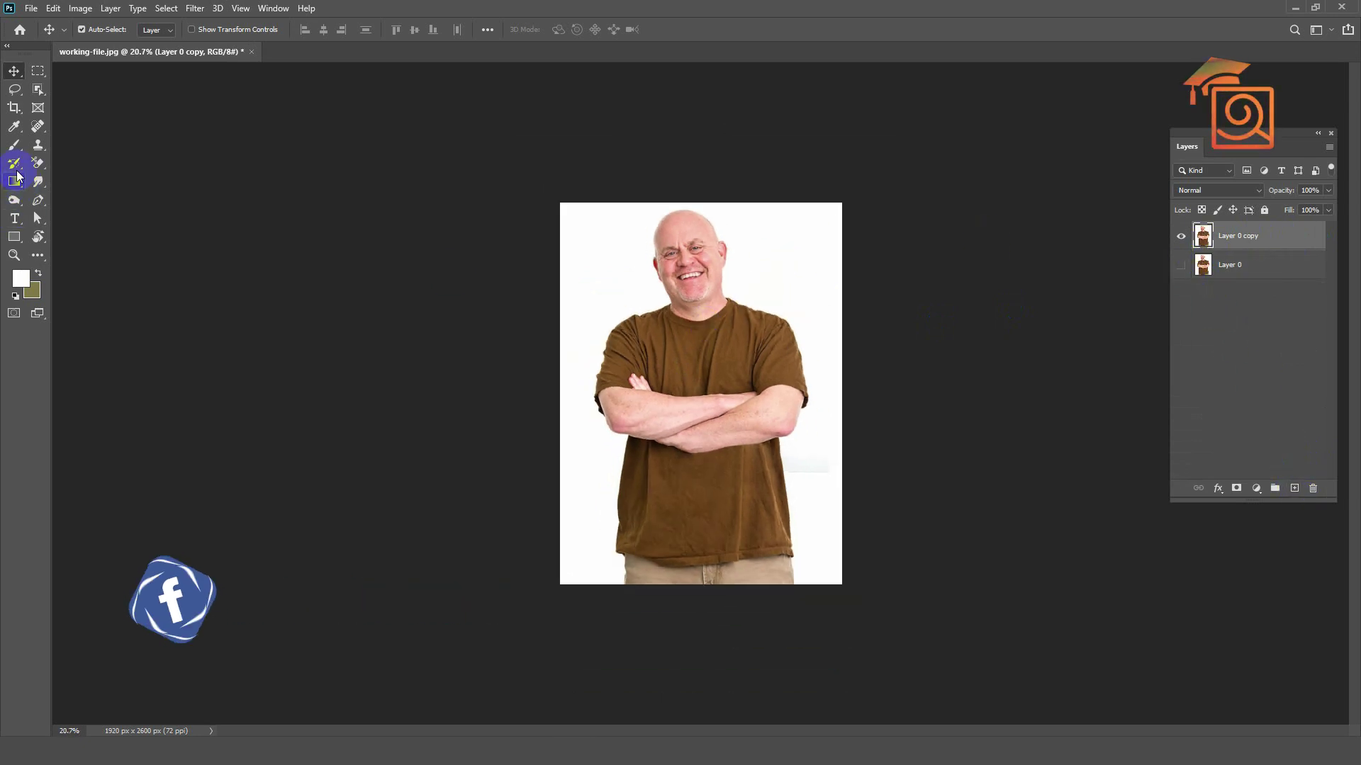
Widen the canvas on both sides with a free-ratio crop, leaving transparent margins
click(13, 107)
drag(560, 392, 499, 388)
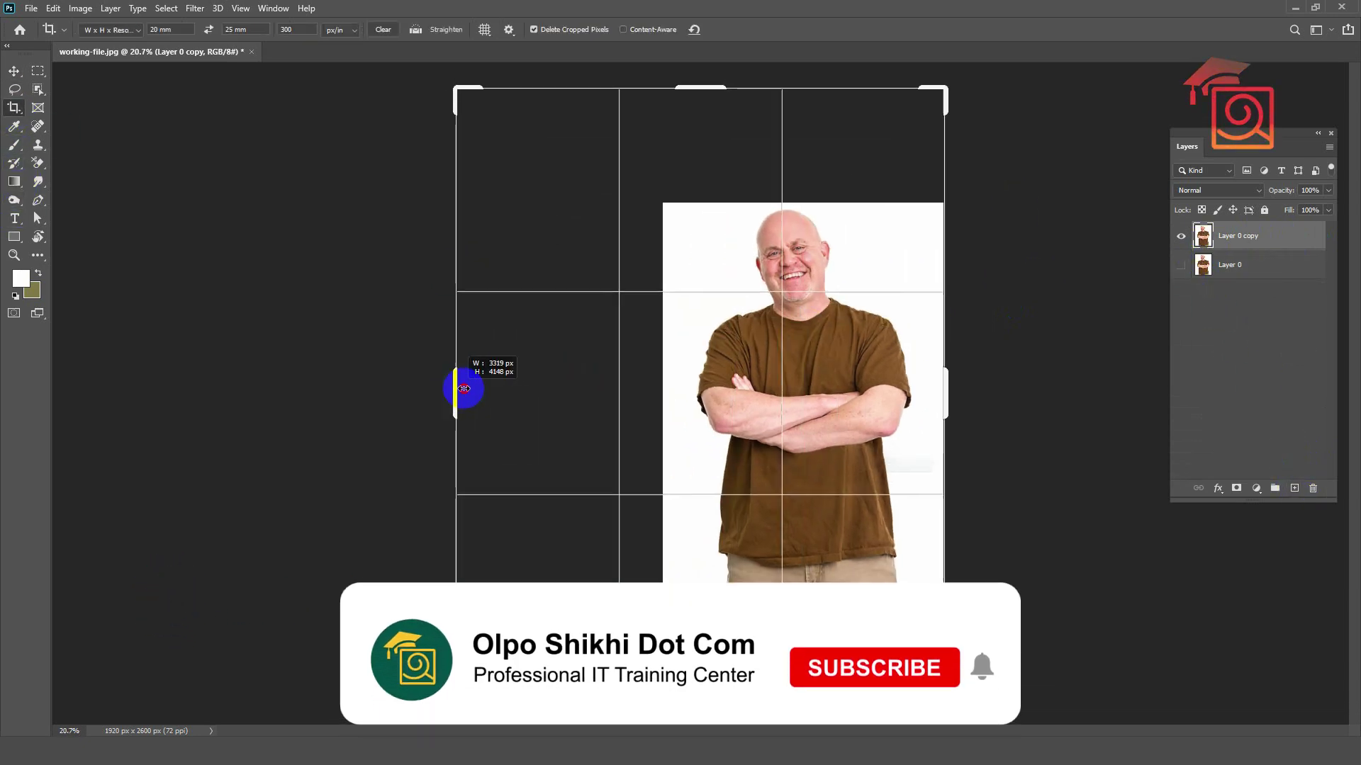
click(110, 30)
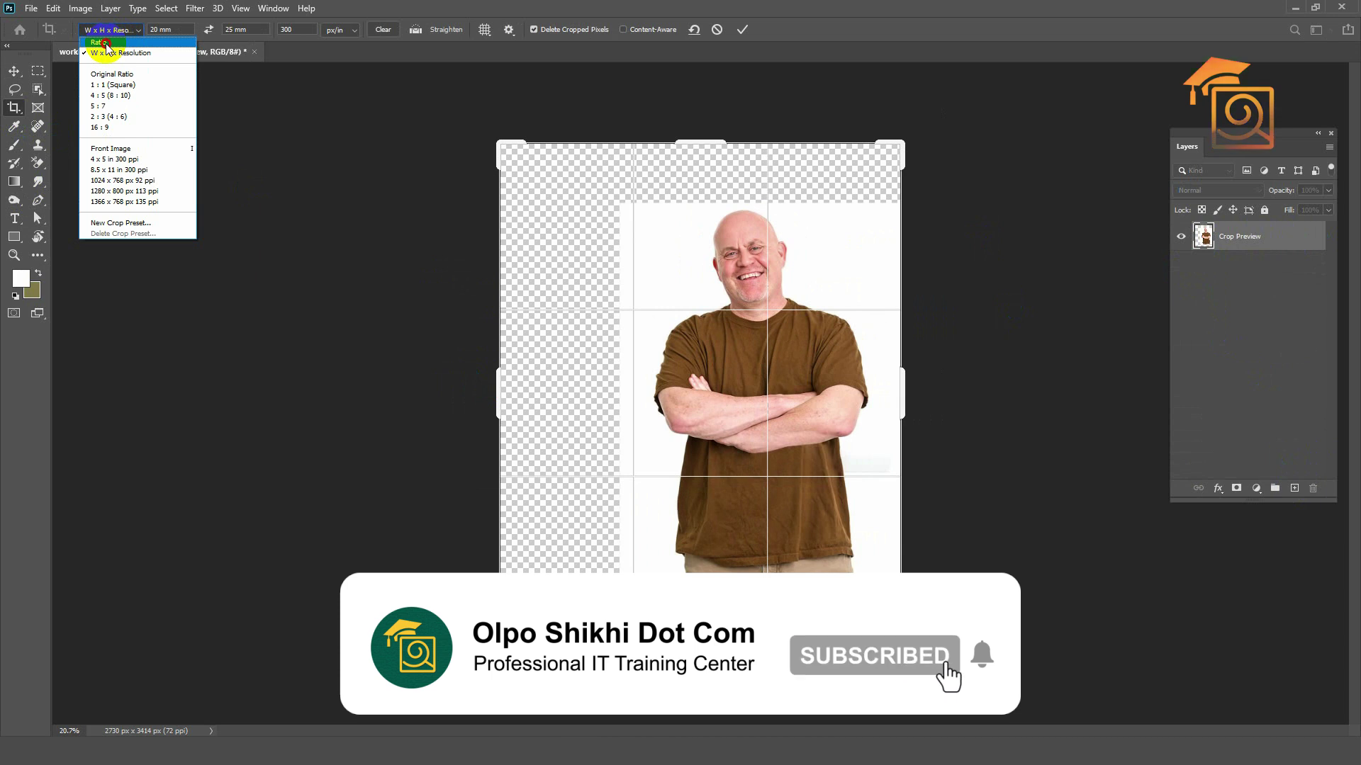
click(105, 44)
drag(500, 389, 411, 387)
drag(902, 389, 1127, 377)
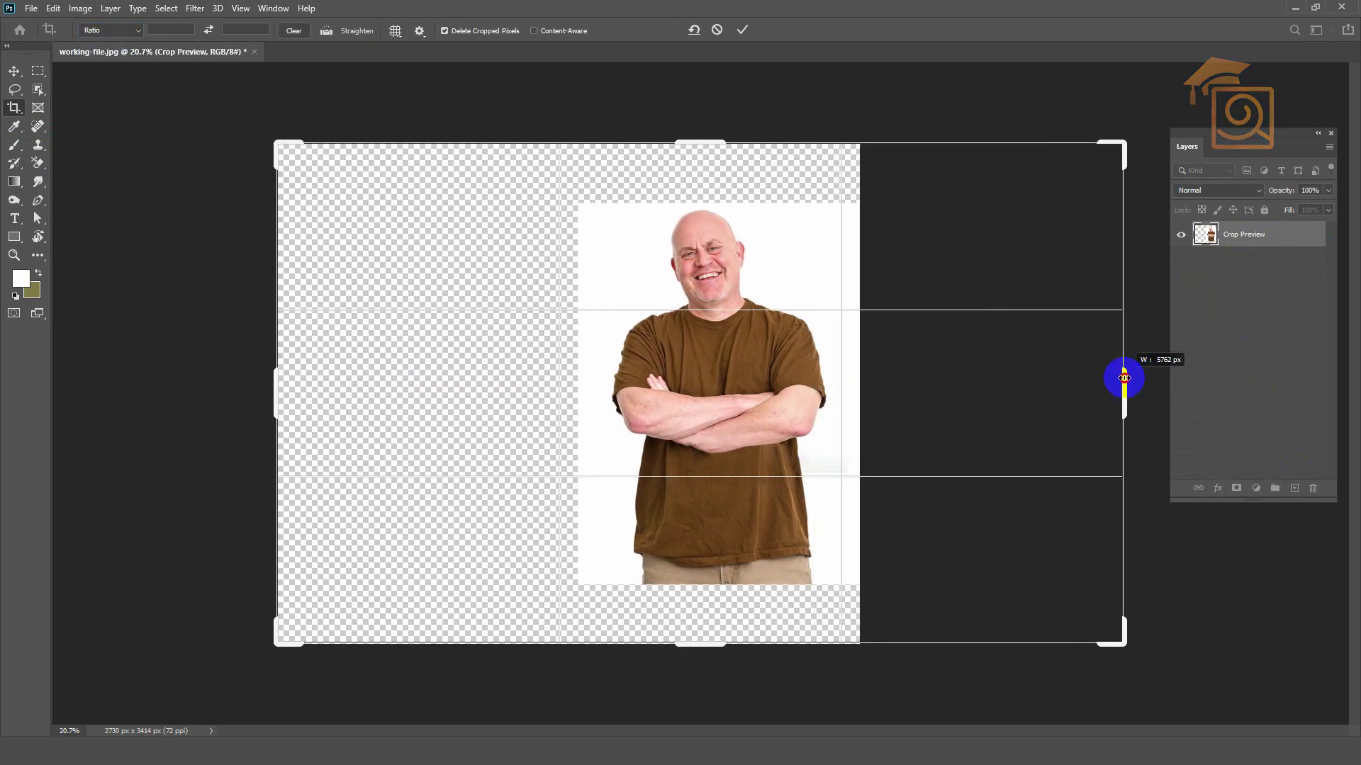
click(741, 30)
Move the duplicated photo down slightly and scale it up
click(15, 72)
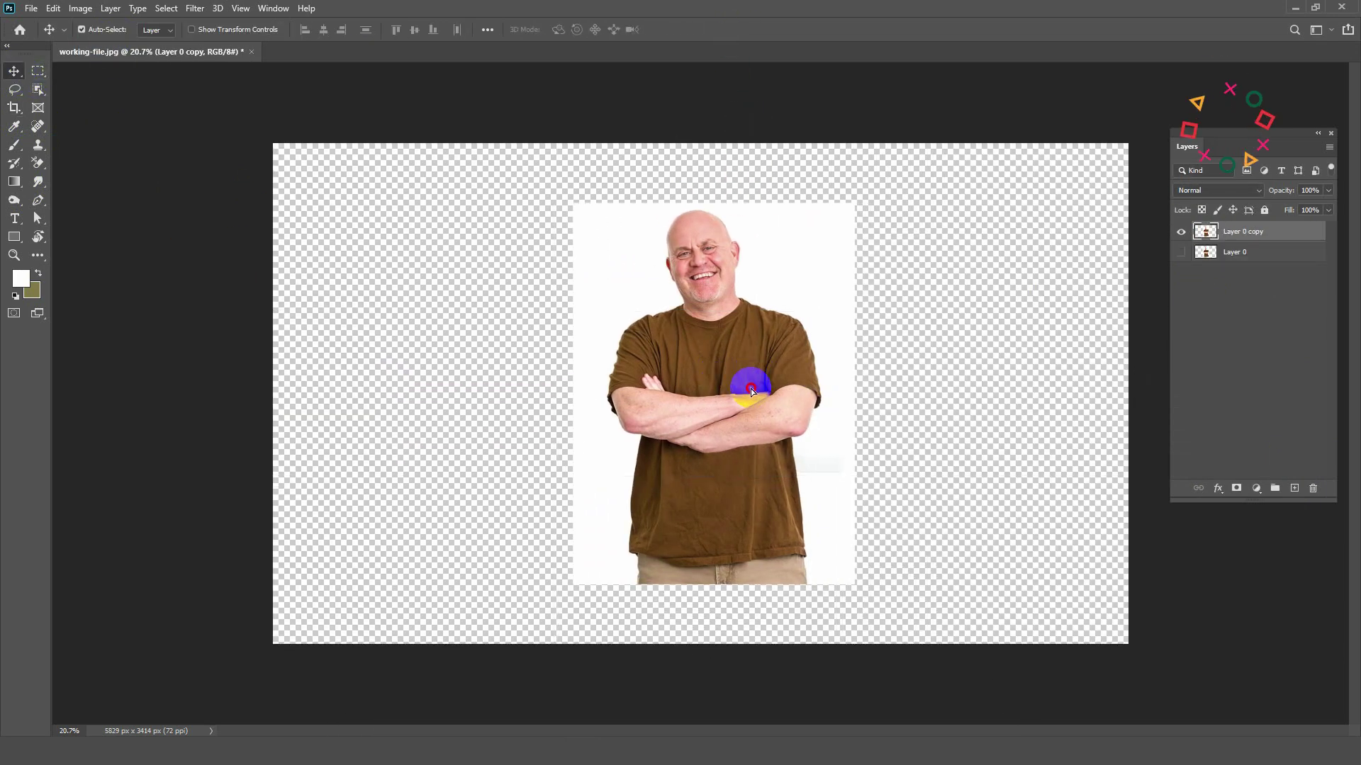
drag(754, 371, 750, 432)
key(ctrl+t)
drag(854, 262, 890, 213)
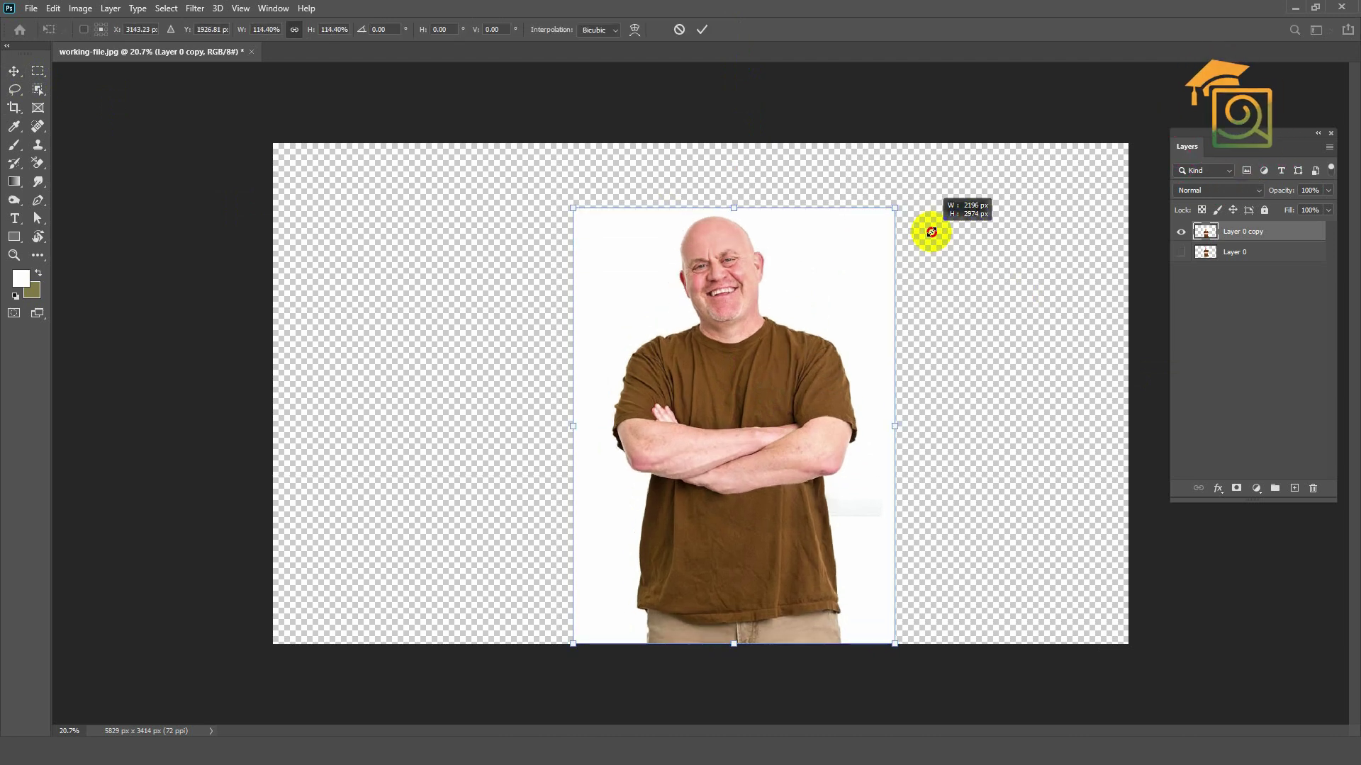
drag(796, 319, 762, 319)
key(Return)
Select the man with Object Selection and copy him onto his own layer
click(38, 89)
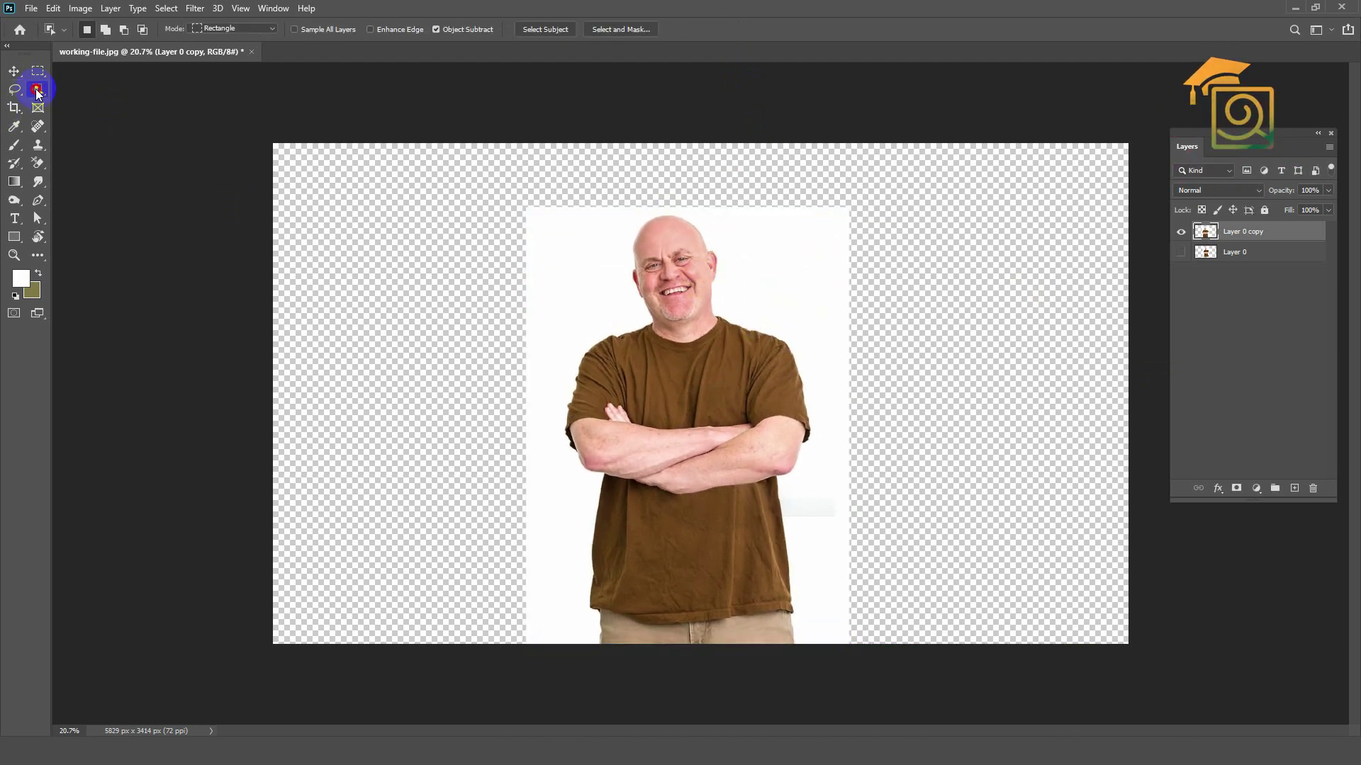
click(80, 91)
mouse_move(577, 218)
mouse_down()
mouse_move(759, 604)
mouse_move(794, 622)
mouse_up()
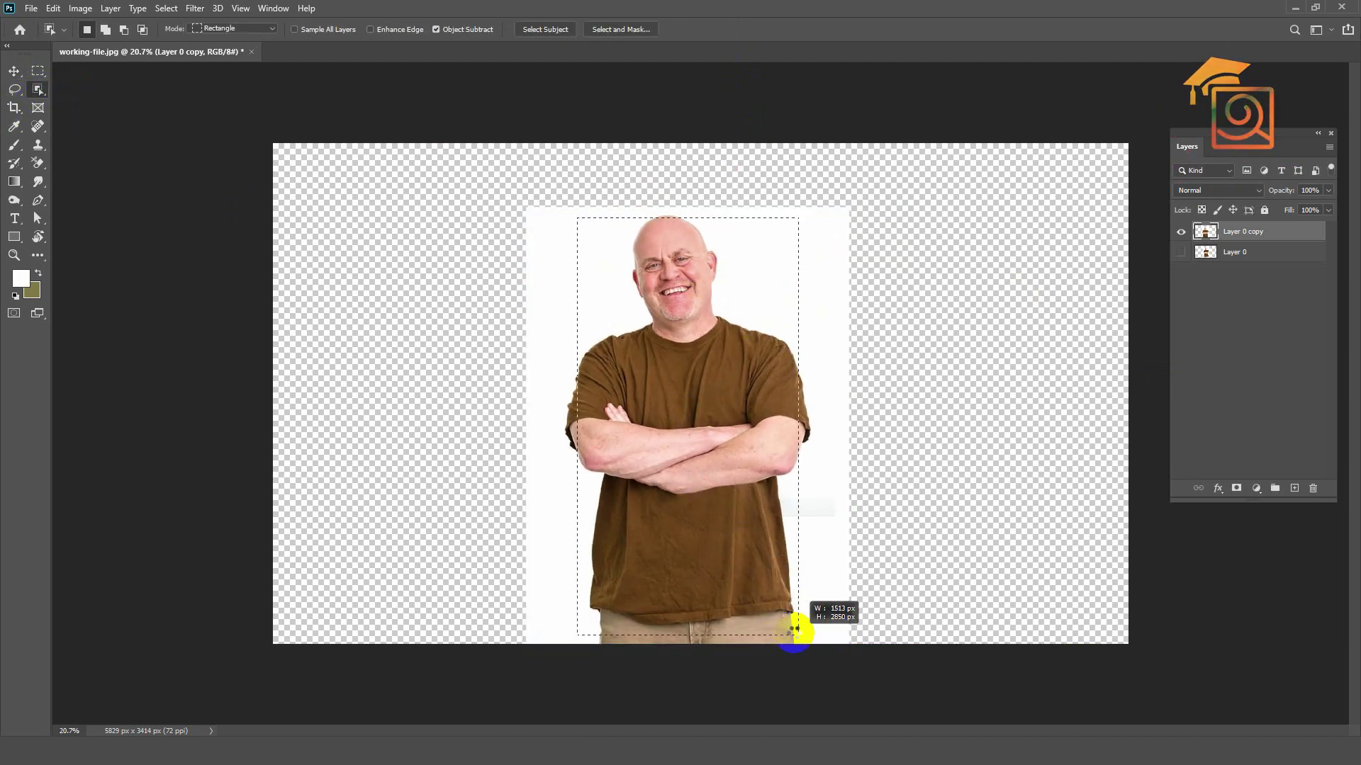
right_click(1240, 238)
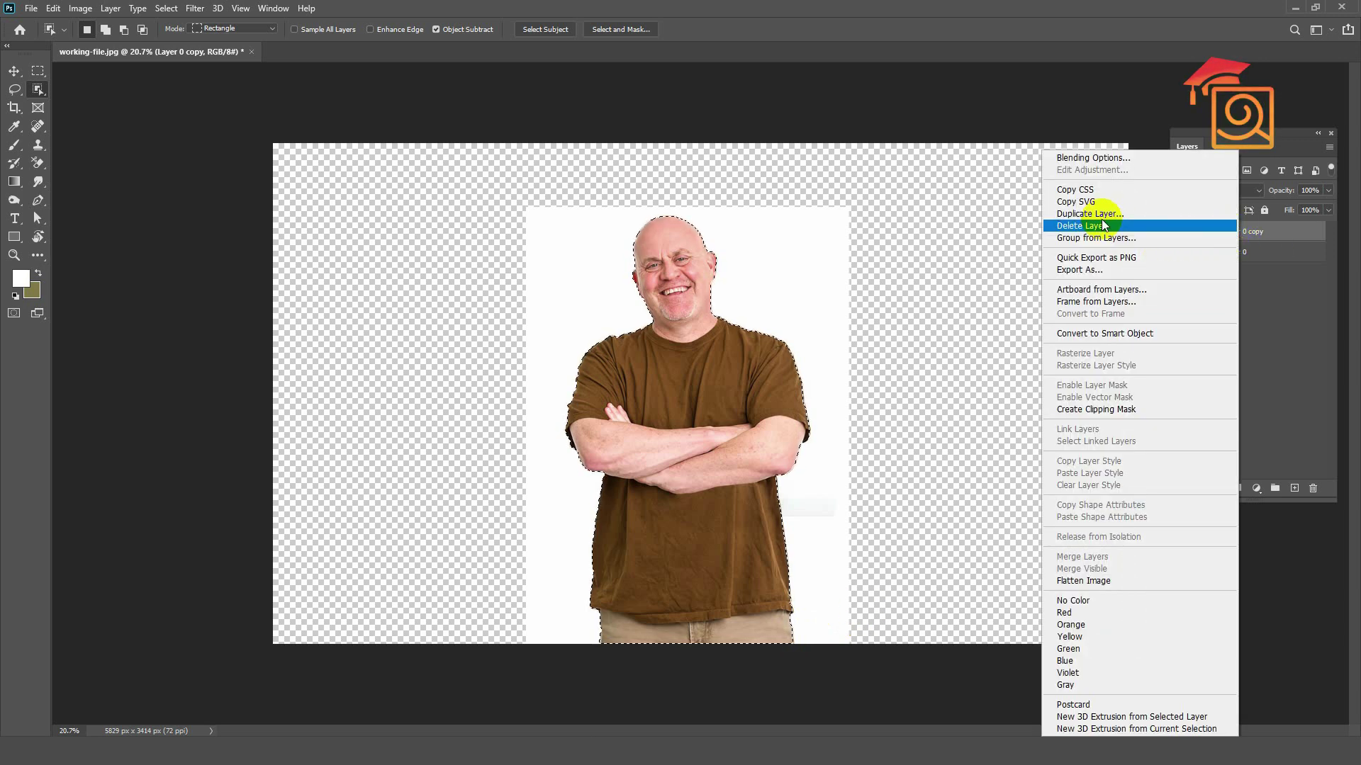
click(1094, 216)
key(Escape)
key(ctrl+j)
Delete the original photo layer and centre the cut-out man on the canvas
key(v)
drag(630, 295, 894, 322)
click(698, 301)
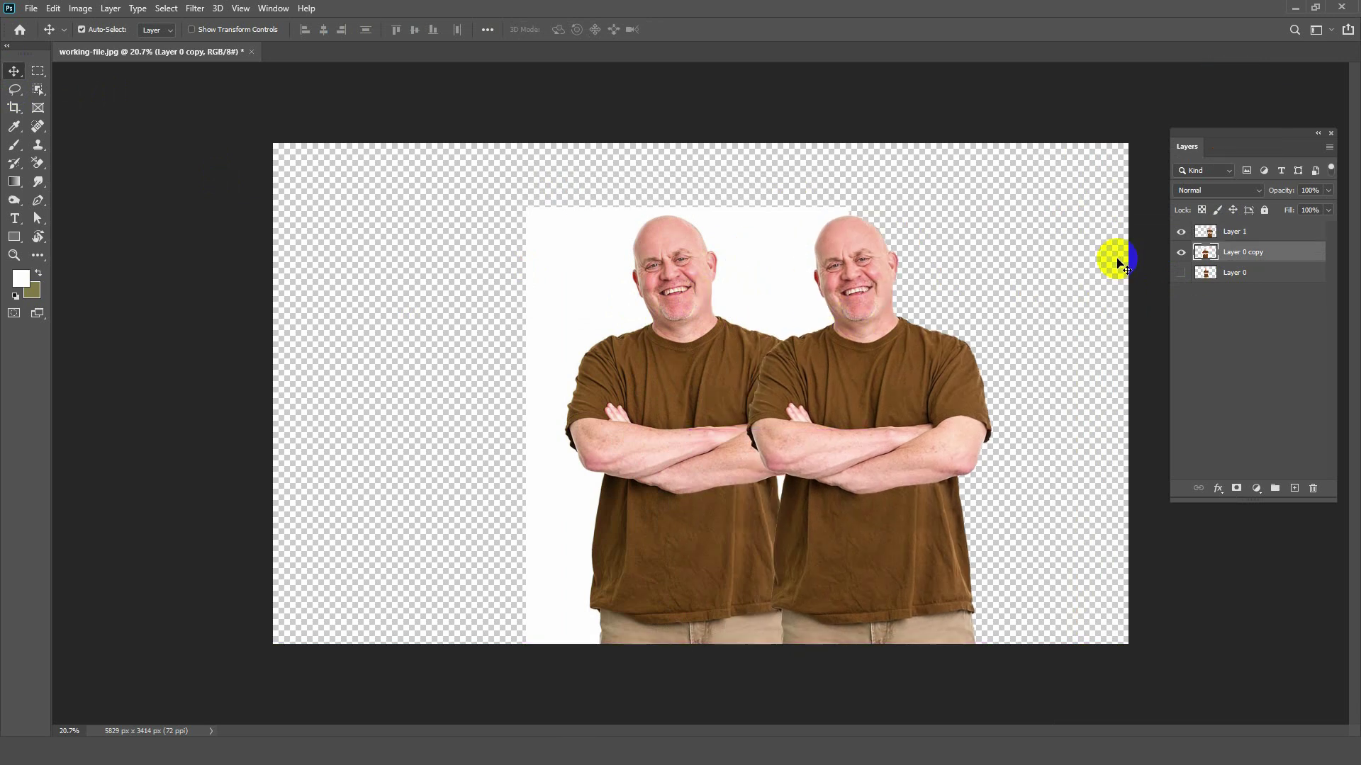
key(Delete)
drag(870, 388, 705, 386)
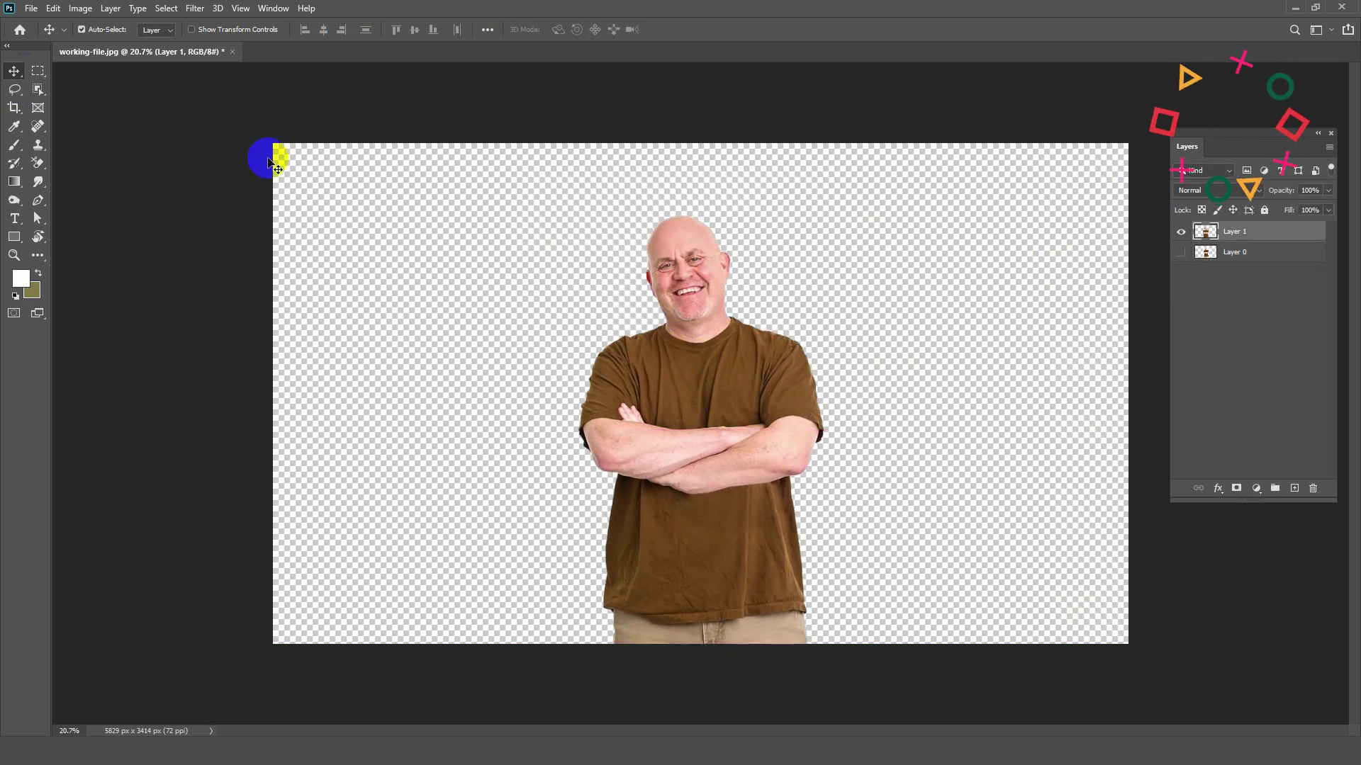
Outline the man's head and neck with a freehand lasso selection
right_click(14, 89)
click(71, 92)
scroll(724, 300, up, 5)
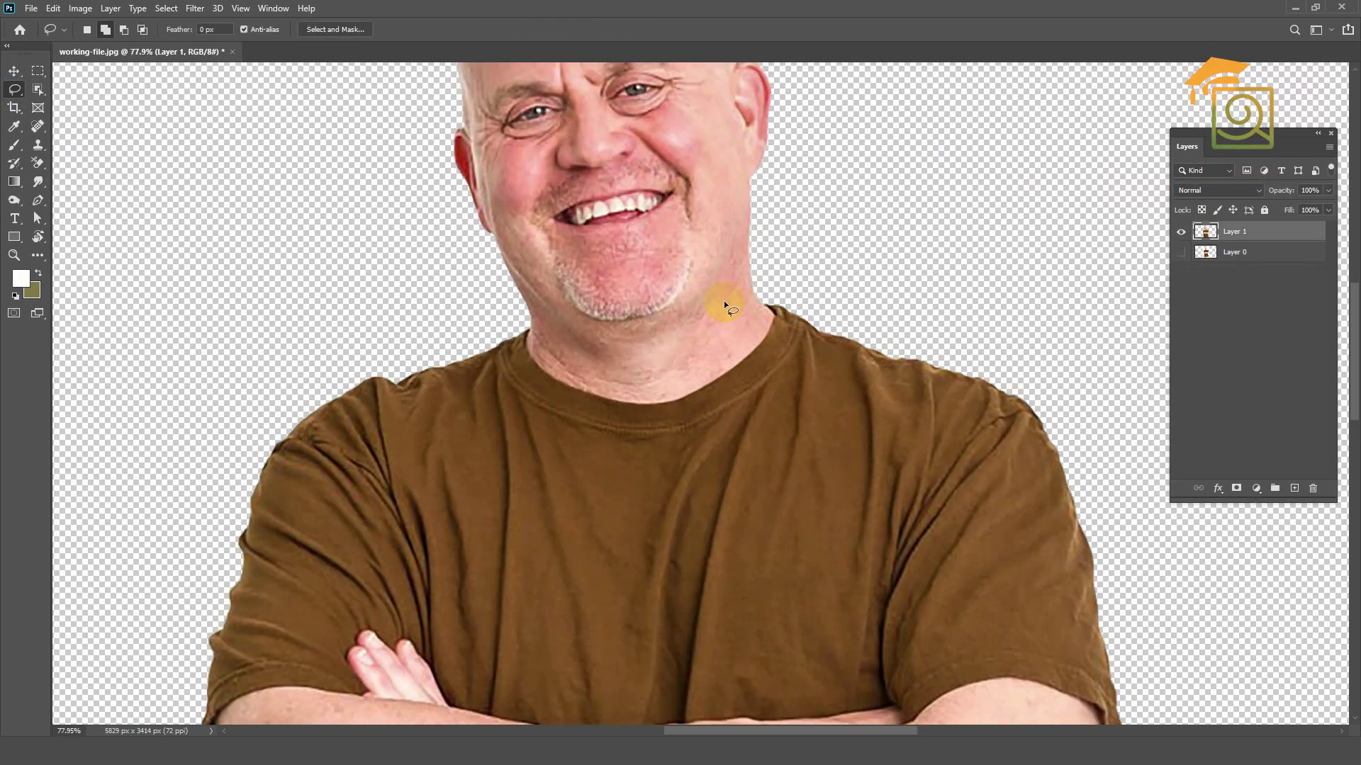
scroll(724, 301, up, 3)
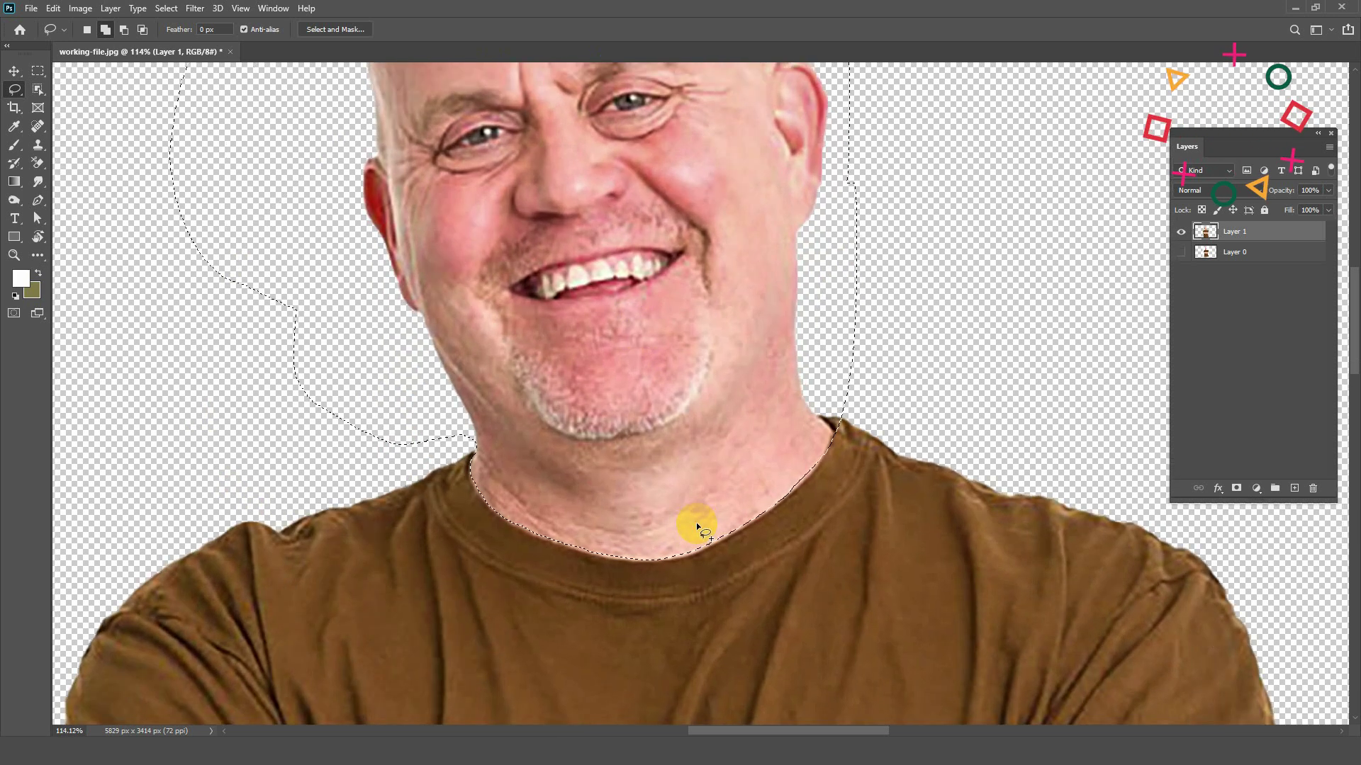
drag(859, 220, 696, 523)
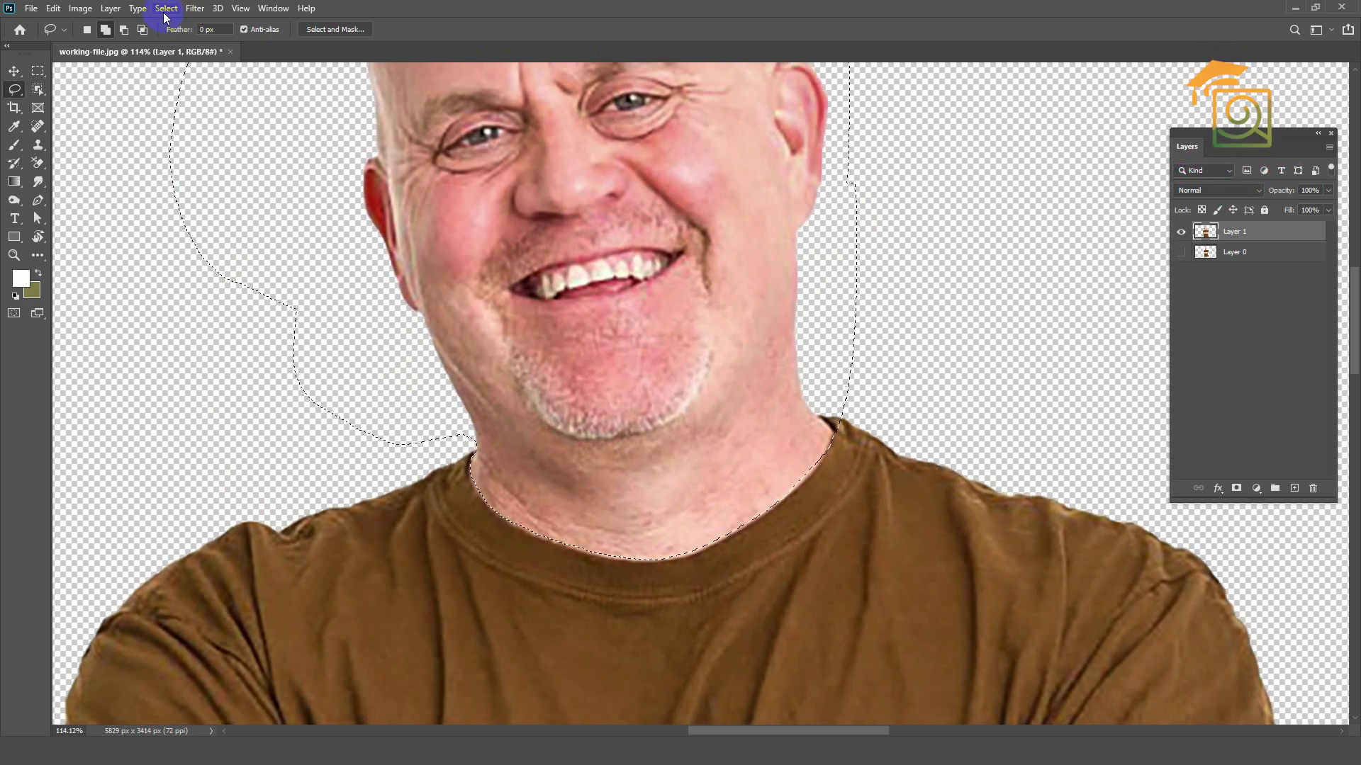
Expand the head selection by 4 pixels
click(166, 8)
click(323, 234)
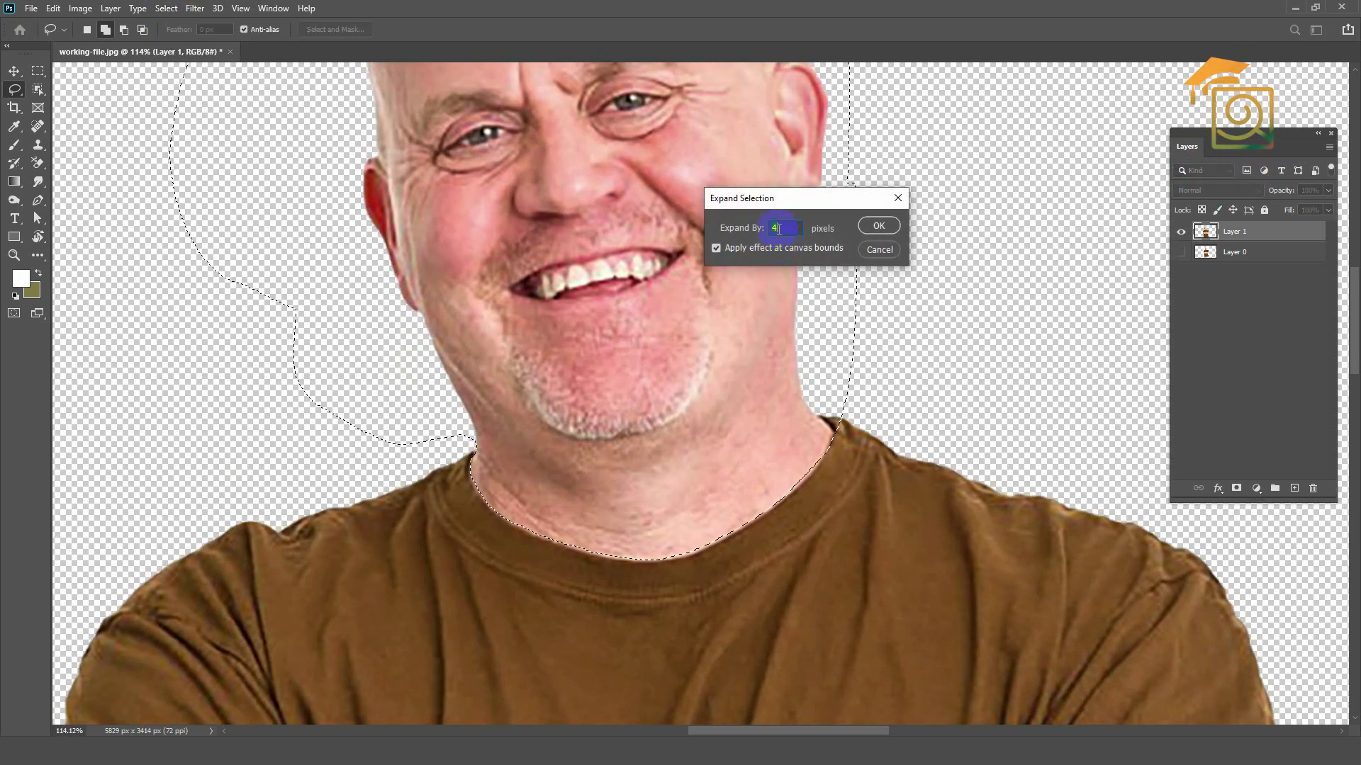
click(877, 226)
scroll(896, 333, down, 2)
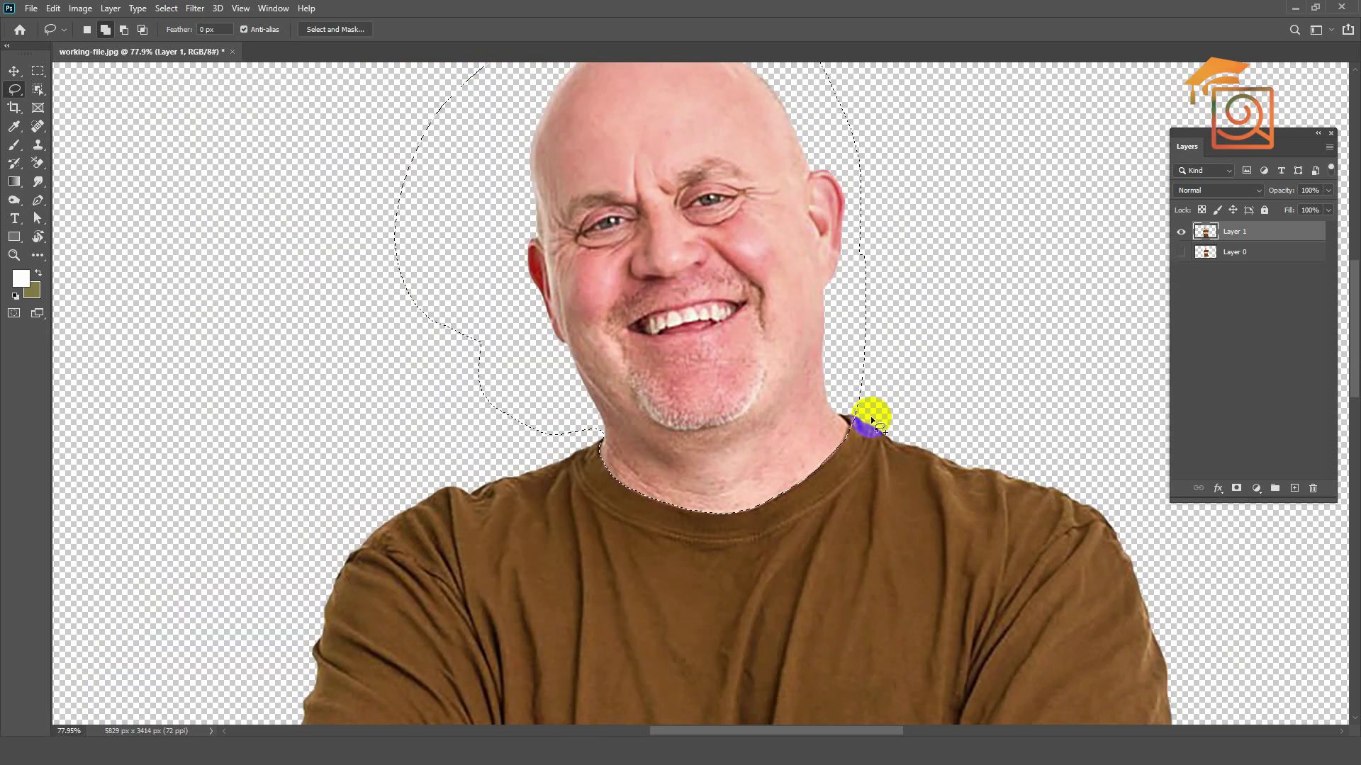
scroll(872, 413, up, 2)
scroll(860, 419, up, 2)
Subtract the shoulder from the selection and cut the head onto a separate layer
drag(852, 370, 824, 382)
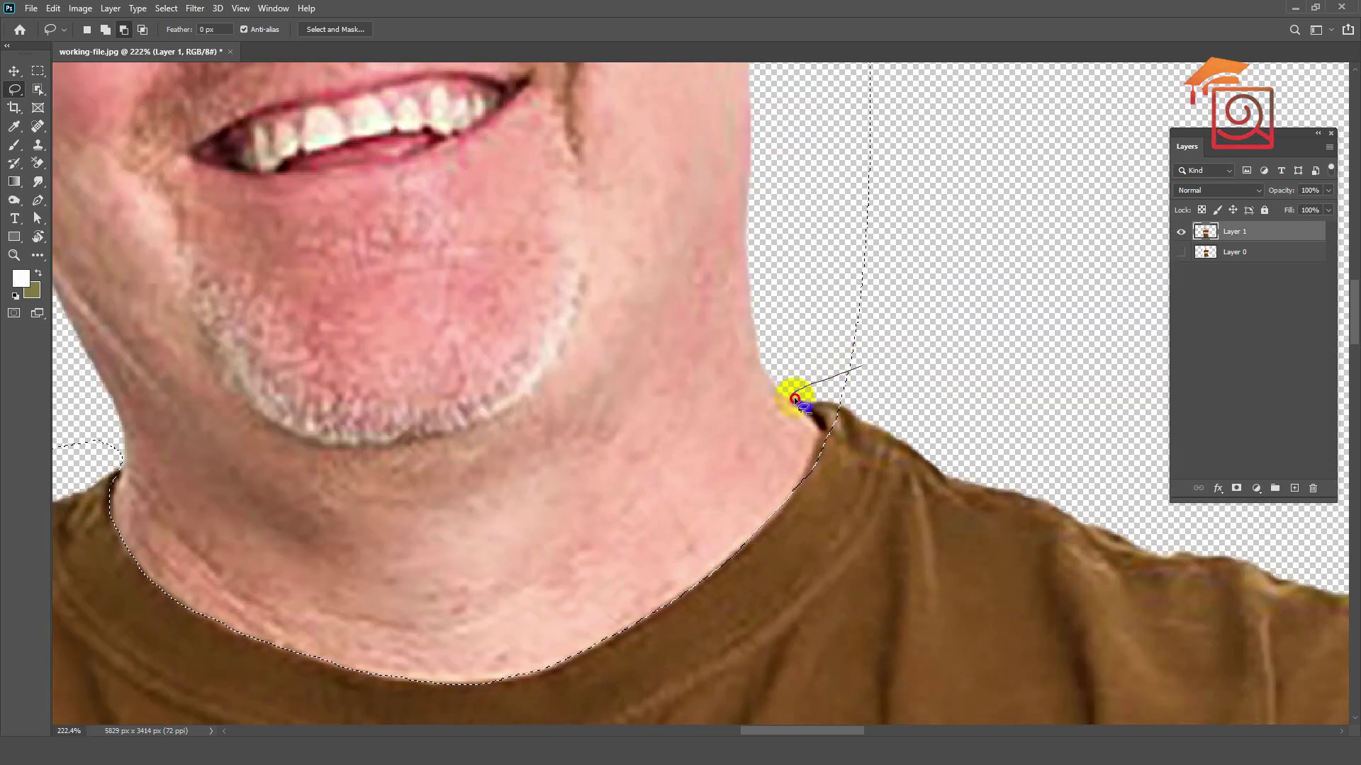
drag(798, 407, 815, 454)
scroll(696, 423, down, 5)
scroll(737, 309, down, 3)
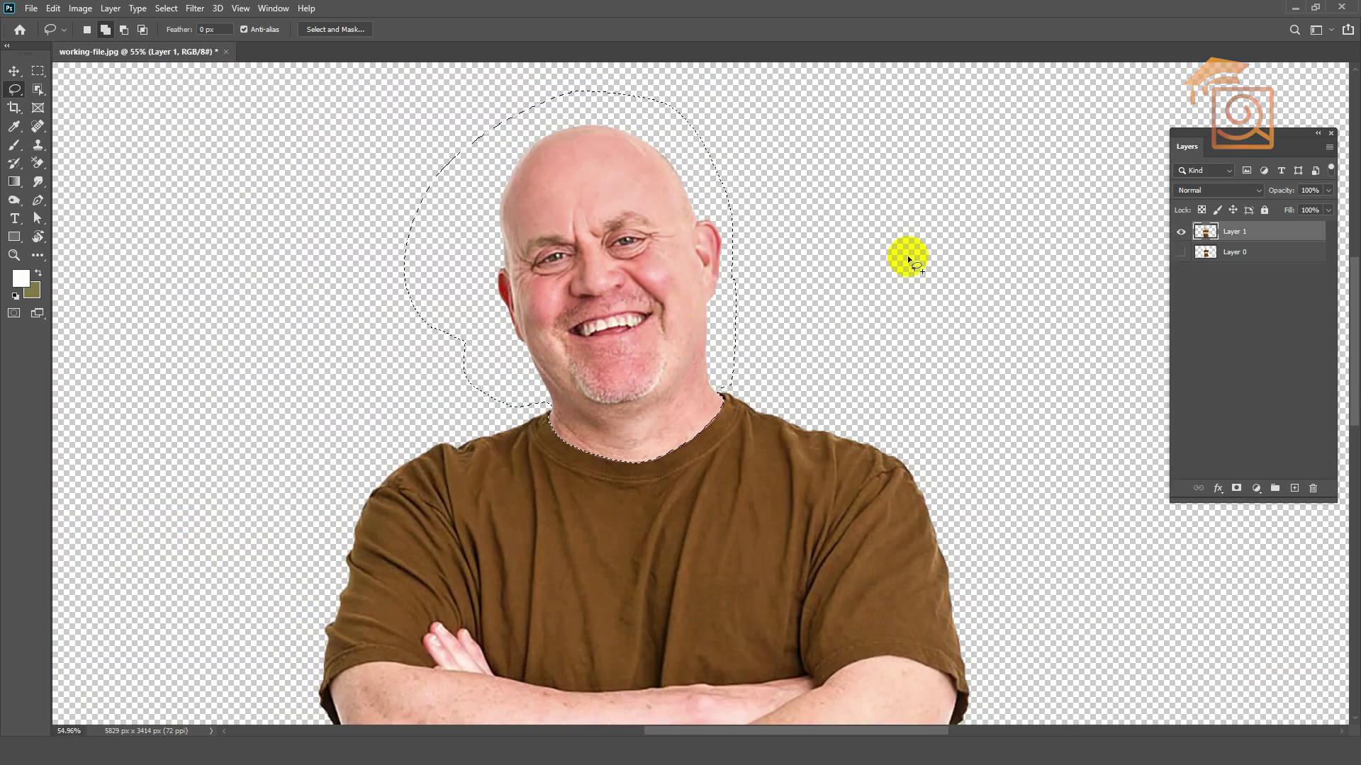
key(ctrl+j)
key(v)
drag(660, 365, 658, 381)
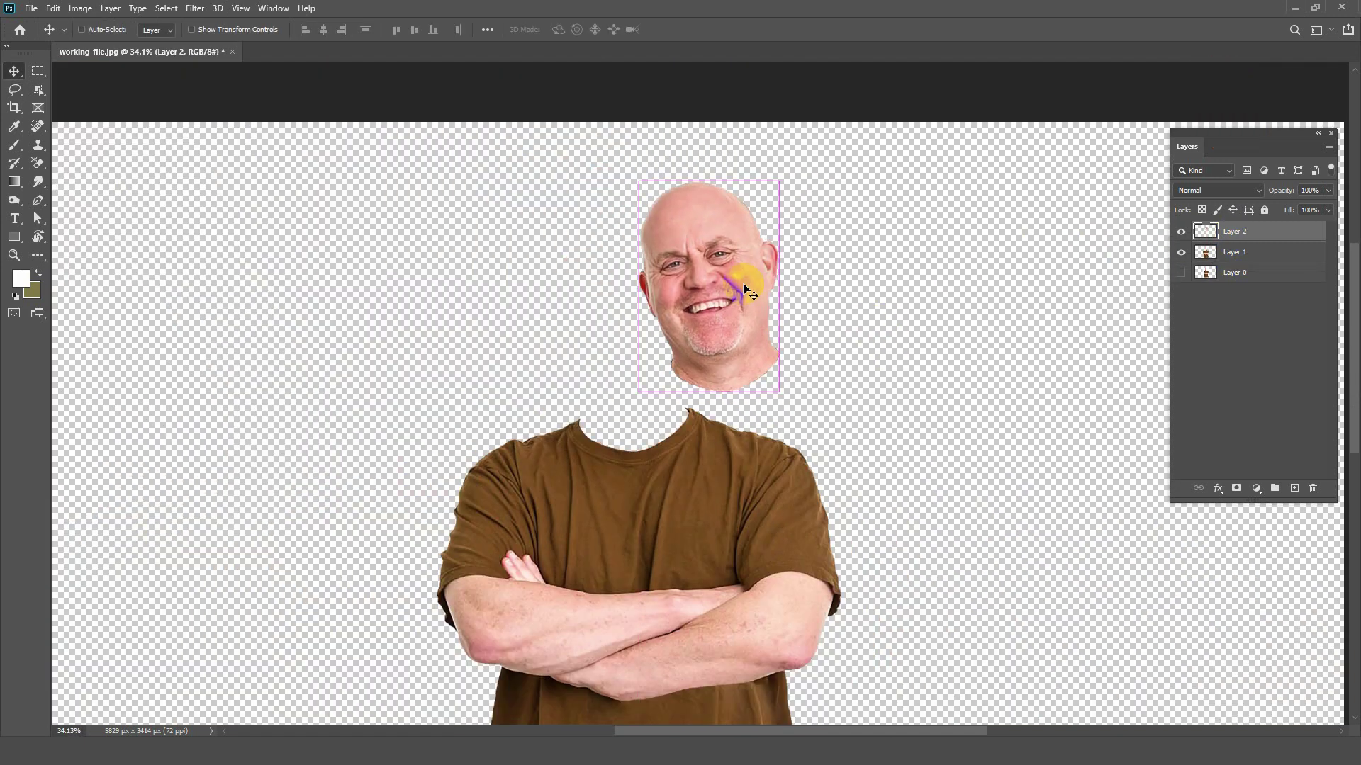
Scale the head layer up and reposition it
key(ctrl+t)
scroll(663, 297, down, 1)
drag(683, 260, 737, 182)
drag(666, 333, 616, 334)
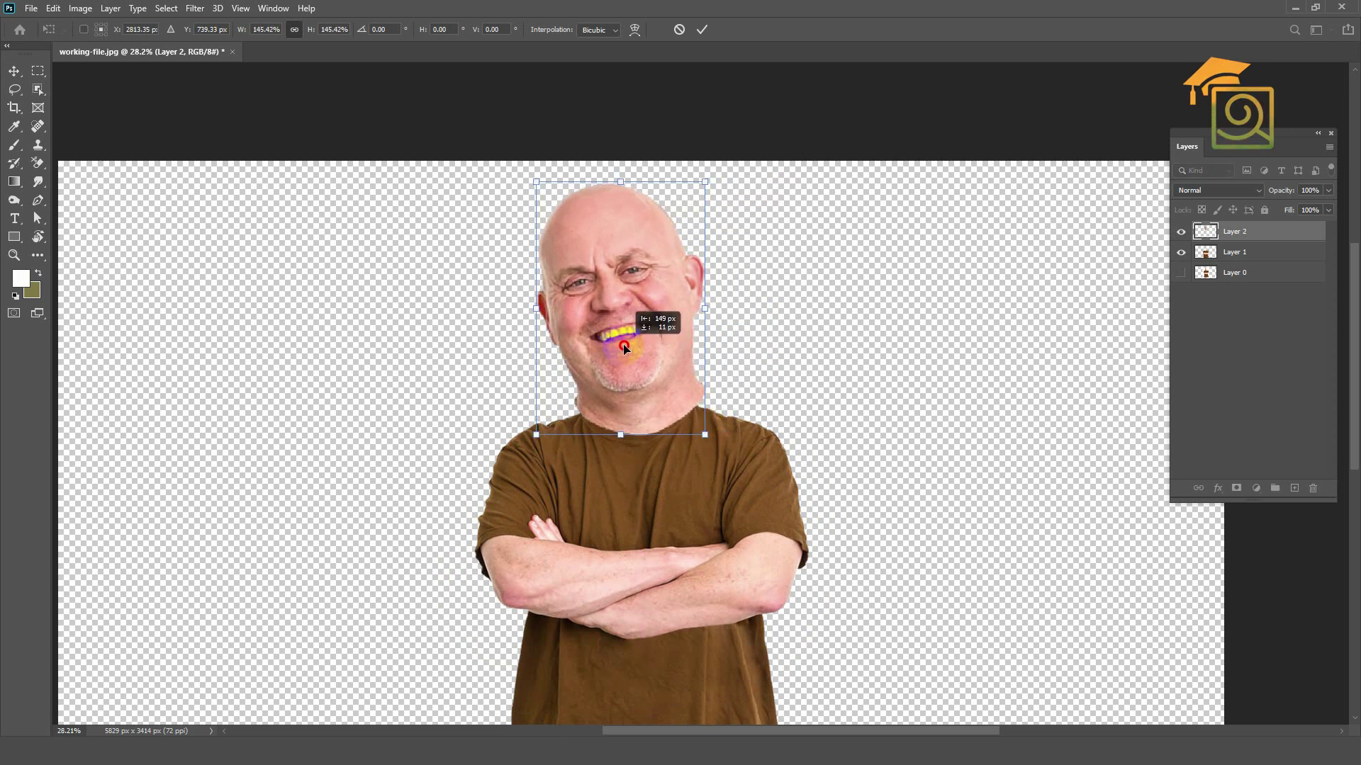
scroll(709, 309, down, 1)
click(781, 403)
Shrink the body to about 87% and move it down
key(ctrl+t)
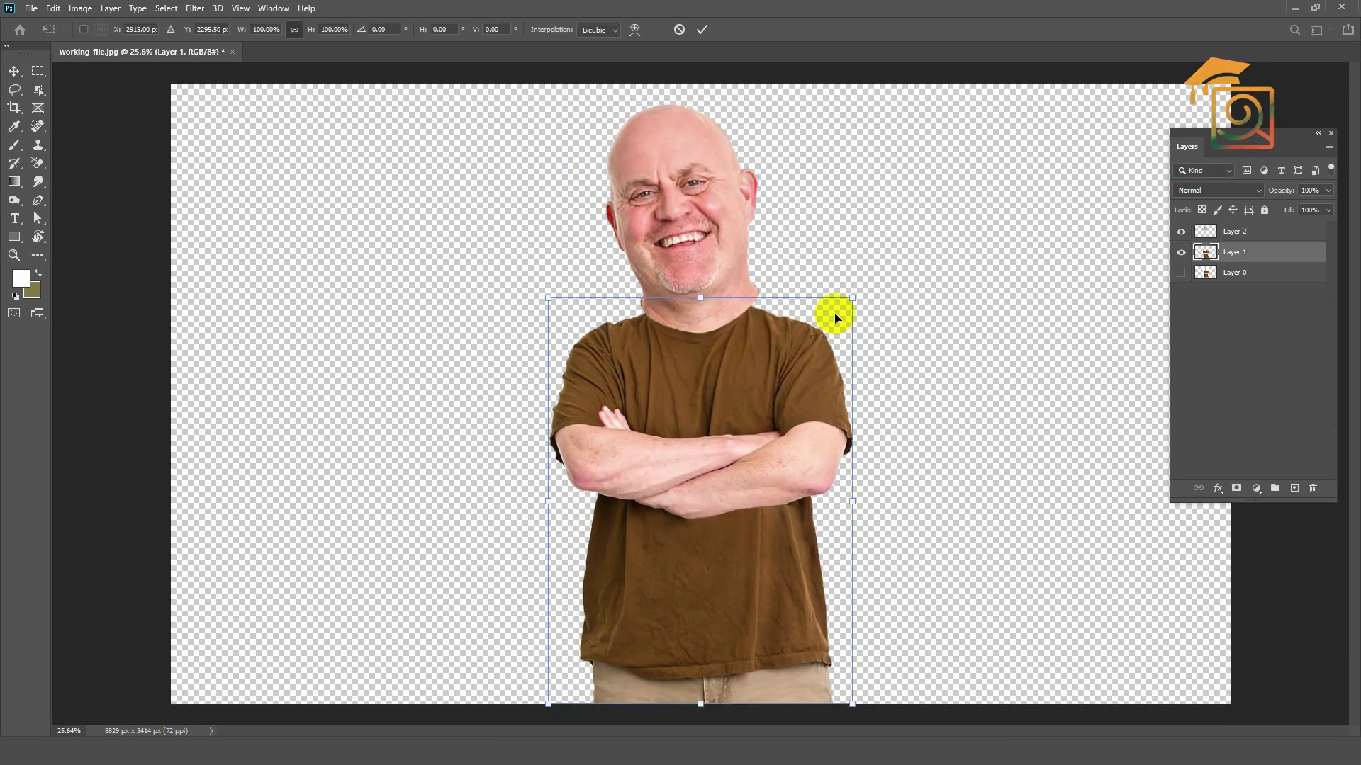
drag(855, 295, 830, 312)
drag(788, 363, 788, 390)
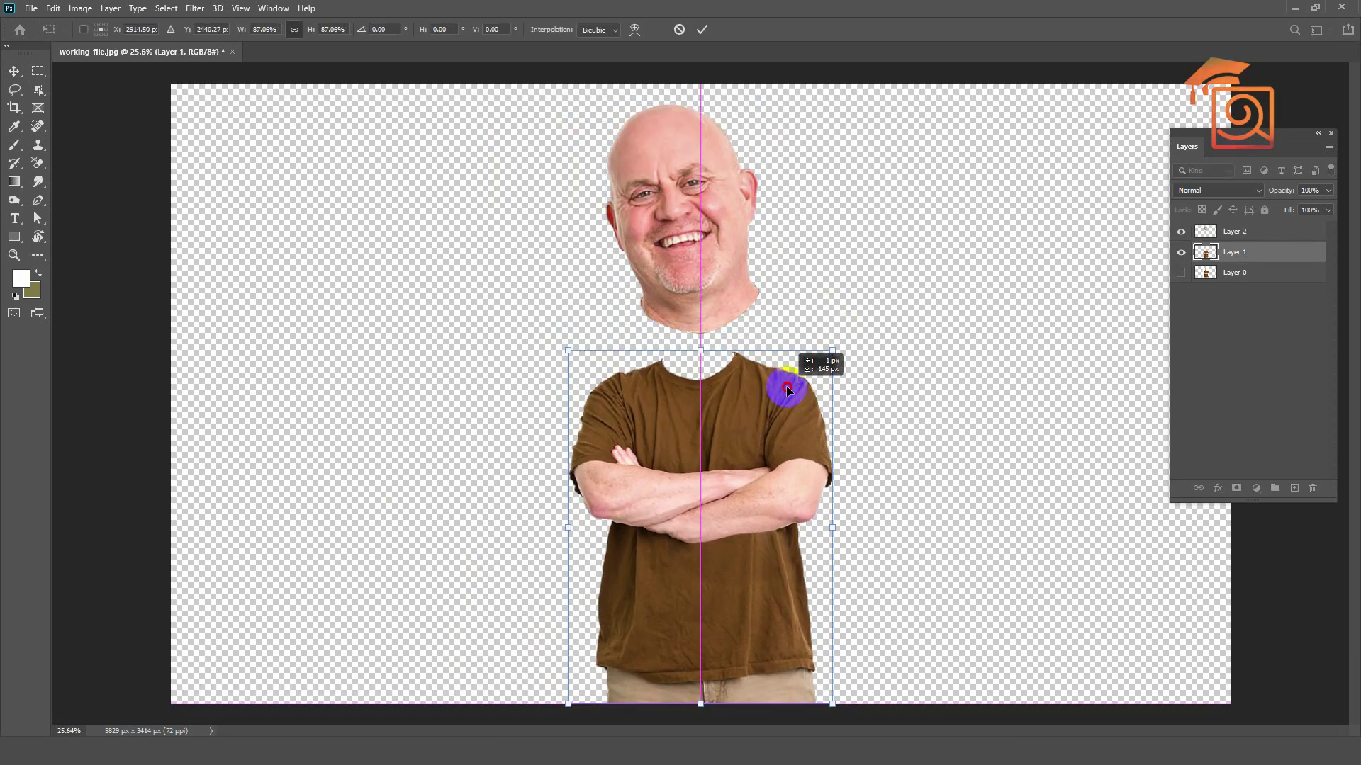
key(Return)
Rest the head on the body and lower the head layer's opacity to 64%
scroll(762, 343, up, 1)
drag(719, 319, 720, 360)
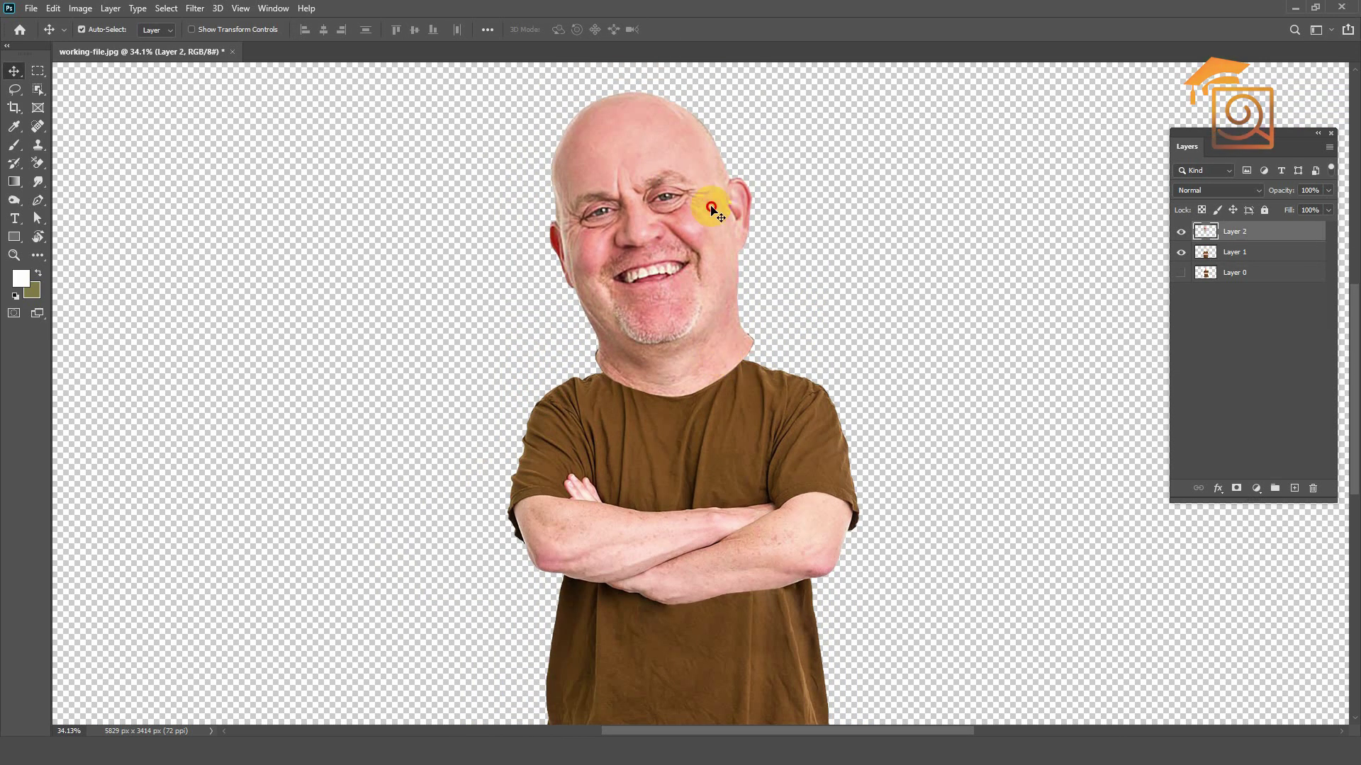
scroll(696, 233, up, 1)
drag(680, 272, 692, 295)
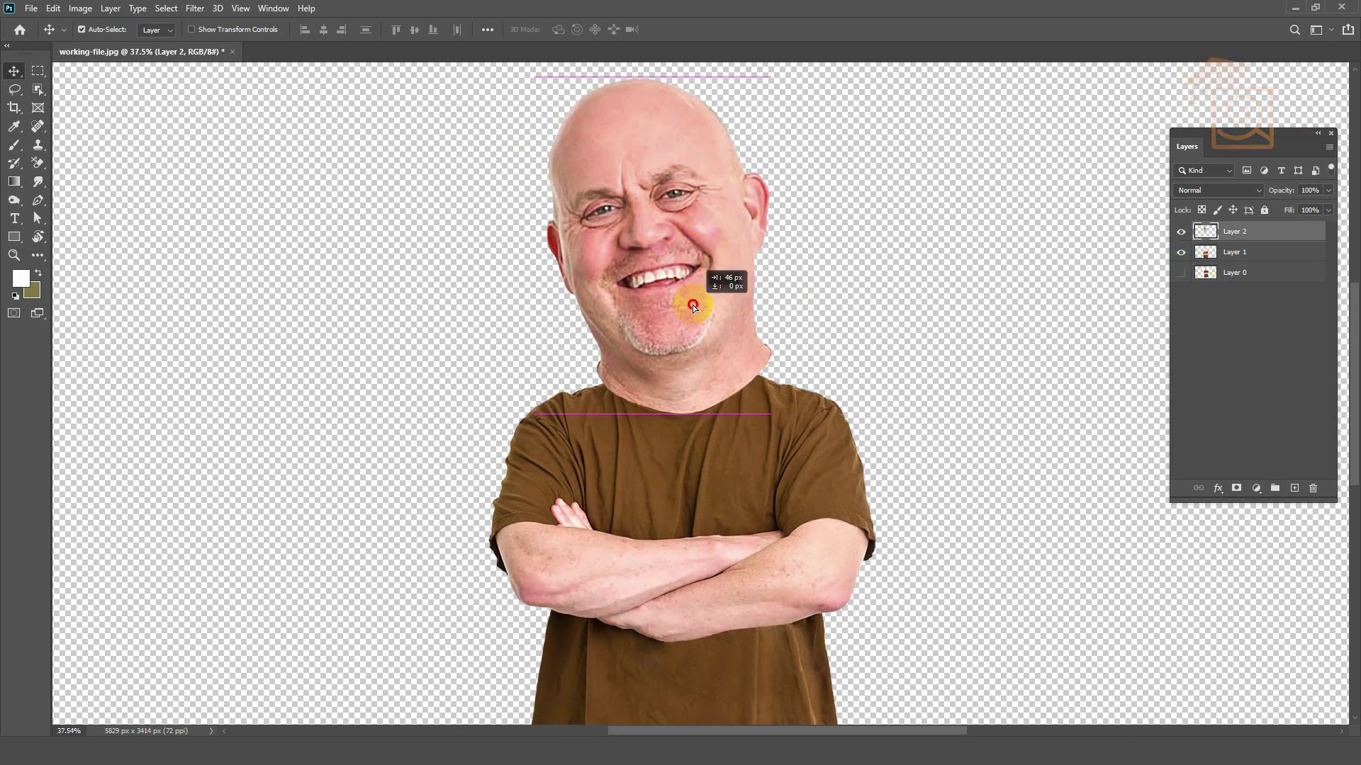
click(1328, 190)
drag(1325, 206, 1306, 212)
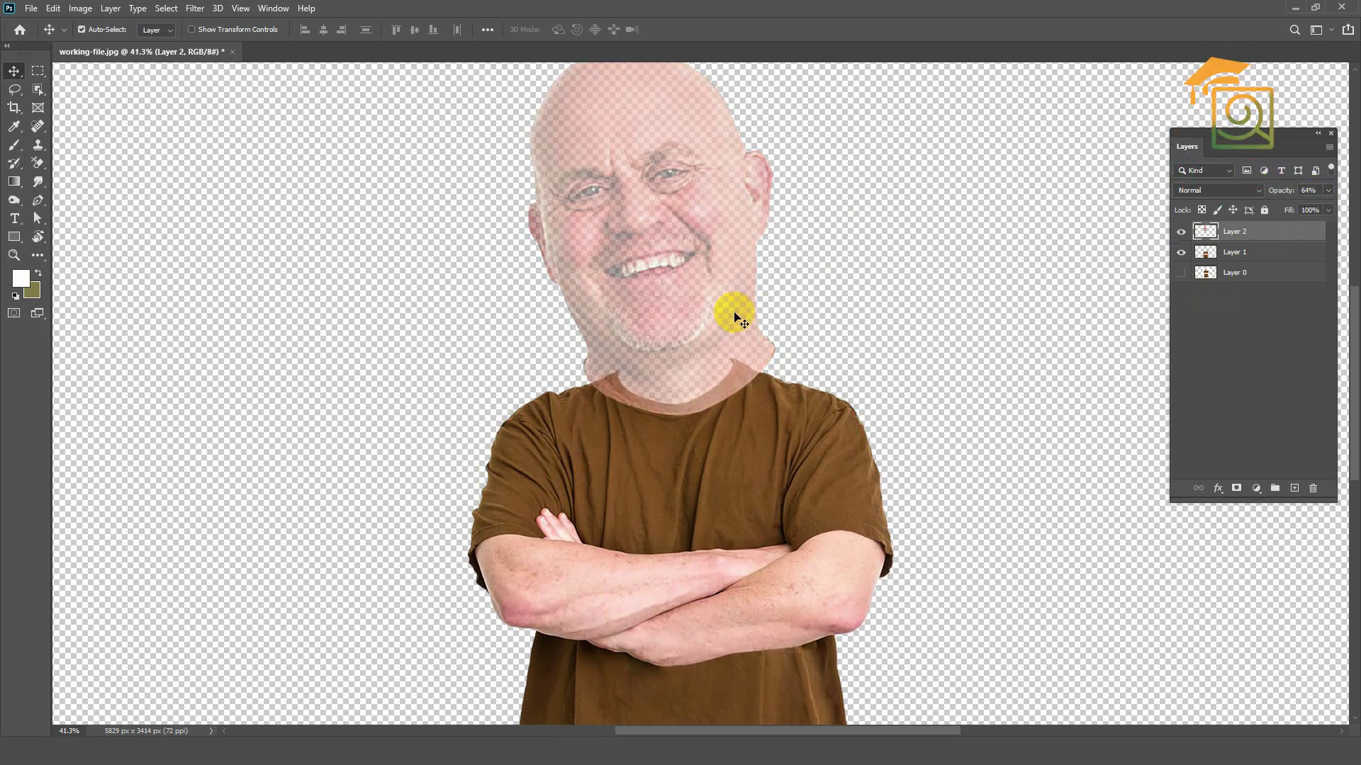
click(195, 8)
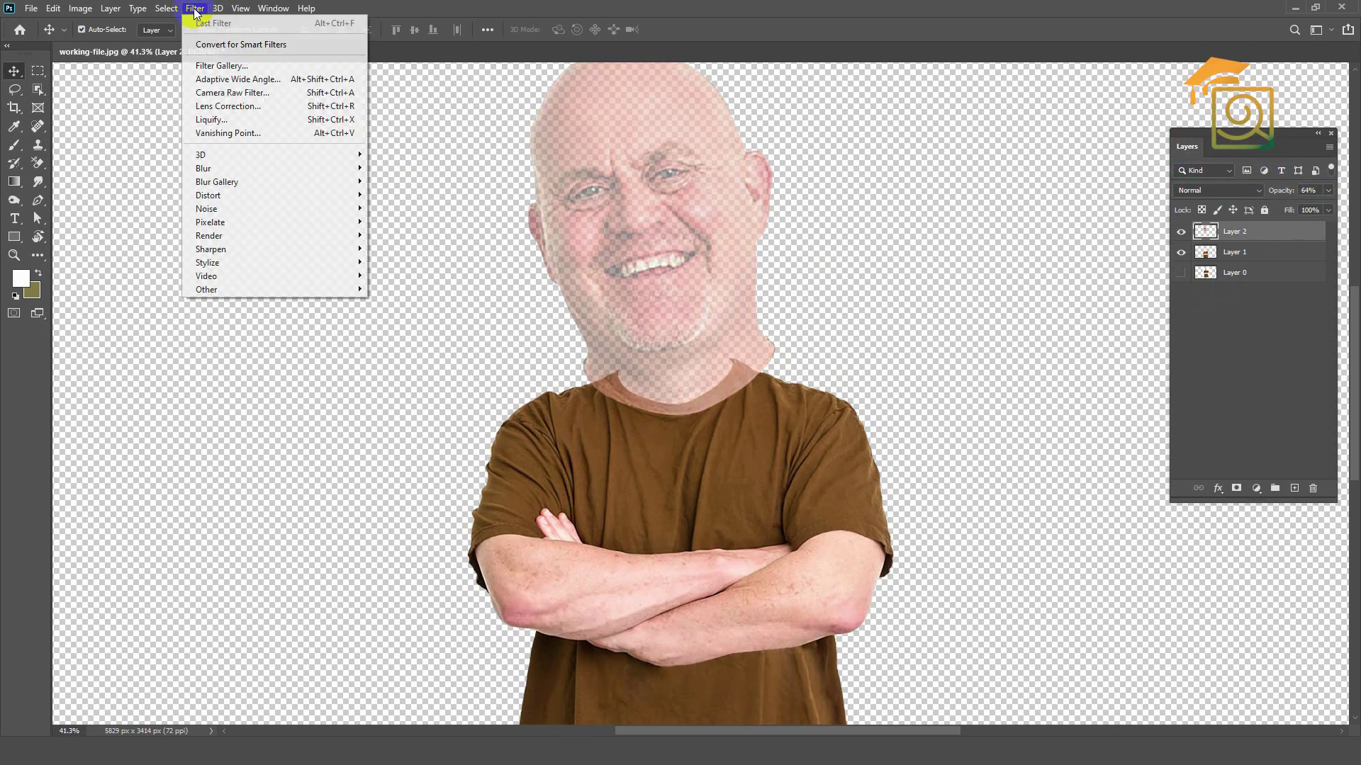
In Liquify, push the left jaw inward and pull the jaw and chin down
click(218, 122)
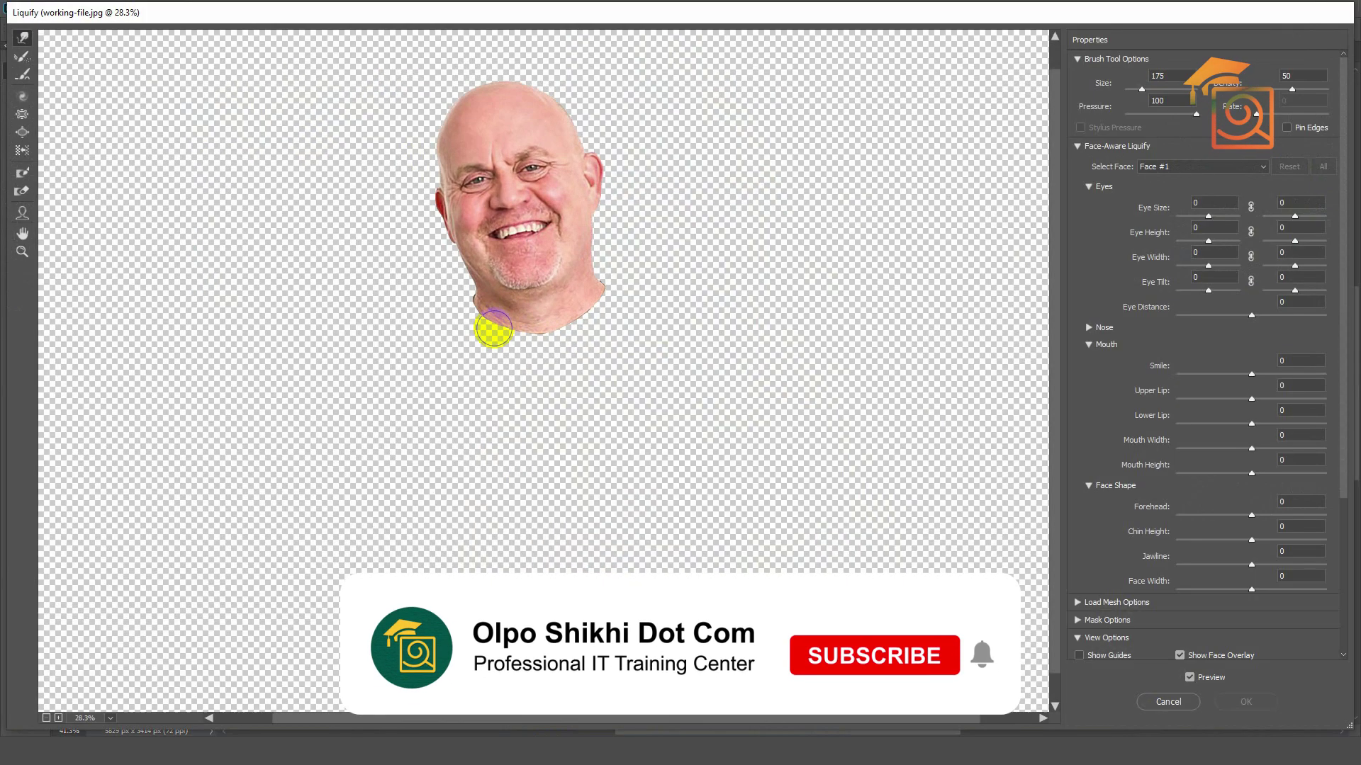
key(bracketleft)
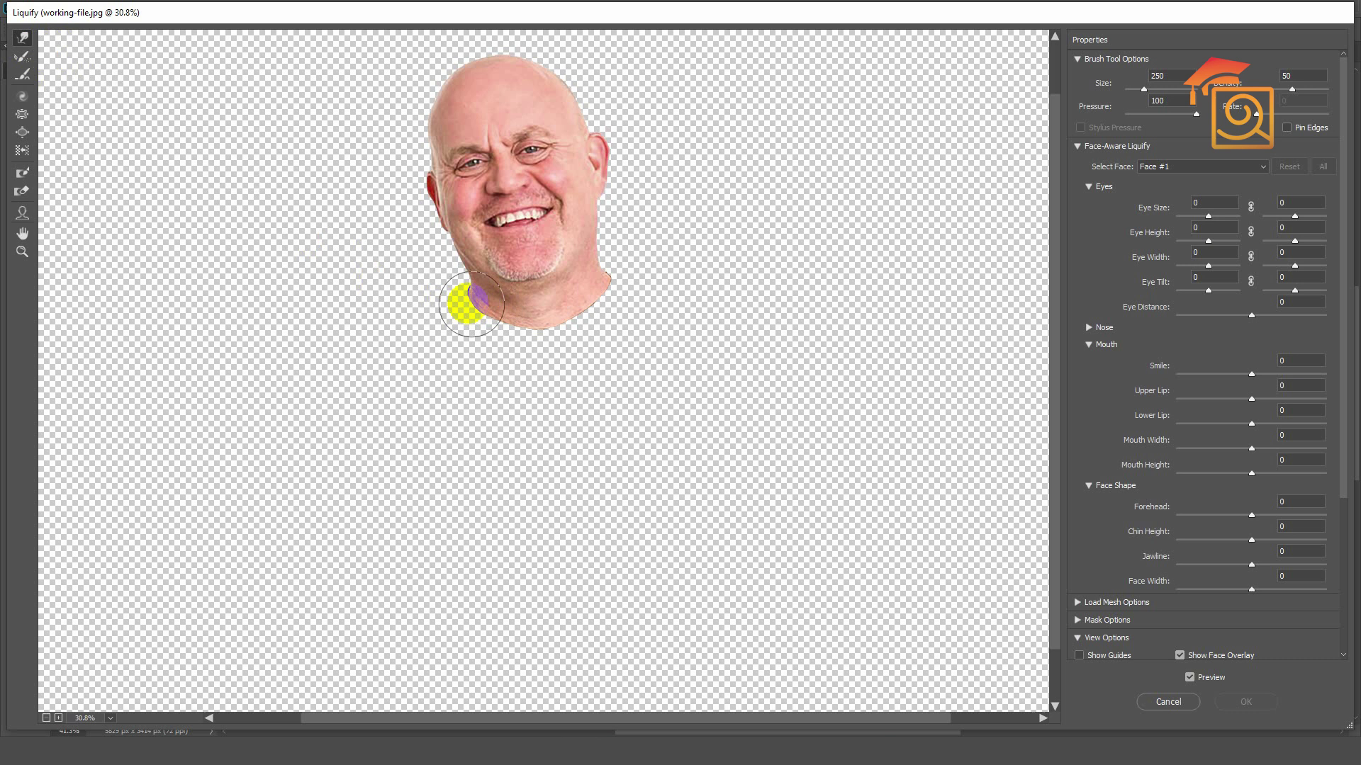
drag(476, 309, 496, 305)
key(bracketleft)
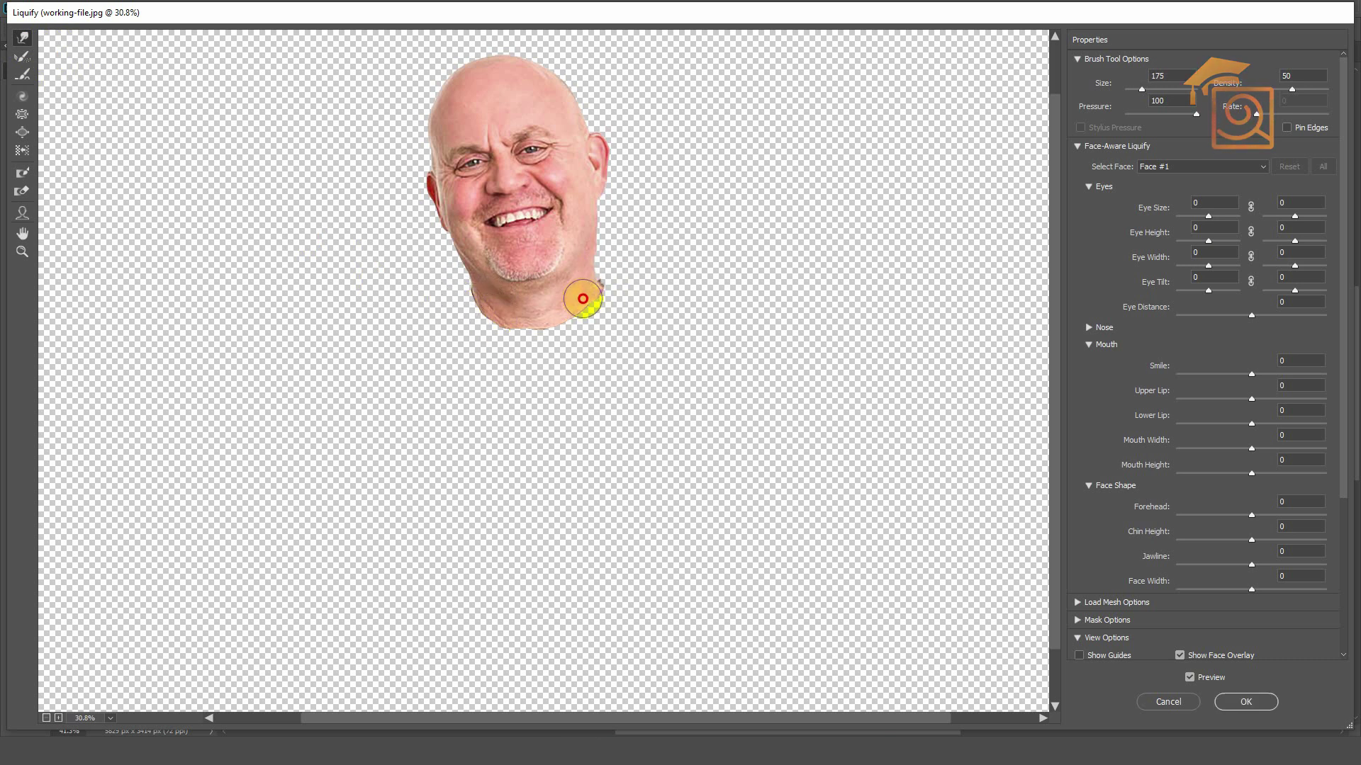
key(bracketleft)
key(bracketleft)
key(bracketright)
mouse_move(457, 283)
mouse_down()
mouse_move(522, 341)
mouse_move(577, 319)
mouse_move(479, 337)
mouse_move(579, 324)
mouse_up()
Push the smile corners up and reshape the cheeks with Forward Warp
click(22, 132)
scroll(516, 219, up, 1)
scroll(502, 193, up, 1)
key(w)
drag(546, 291, 562, 267)
drag(404, 313, 400, 305)
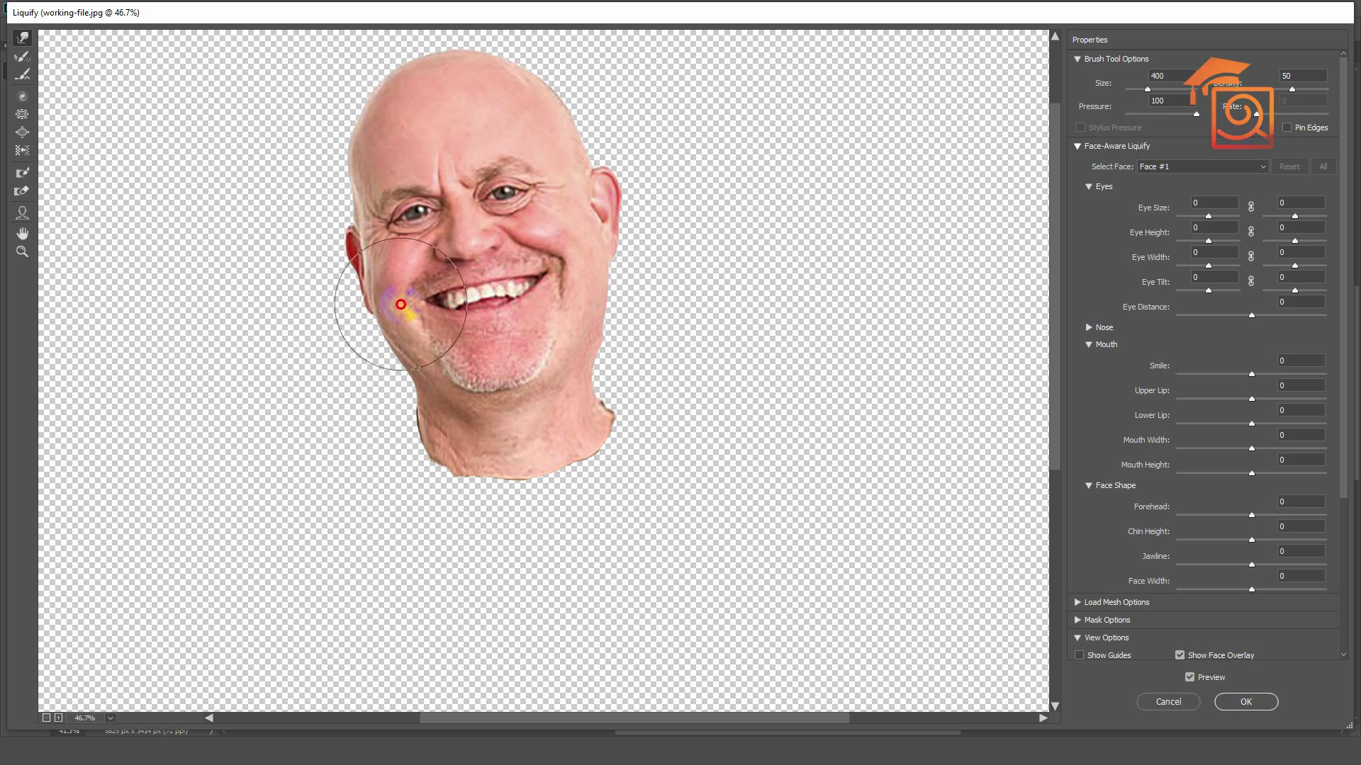
key(ctrl+minus)
key(bracketright)
key(bracketleft)
key(bracketleft)
key(bracketleft)
Stretch both ears outward and pull the chin lower
drag(603, 225, 606, 220)
drag(423, 342, 420, 329)
drag(513, 367, 517, 383)
drag(373, 251, 380, 295)
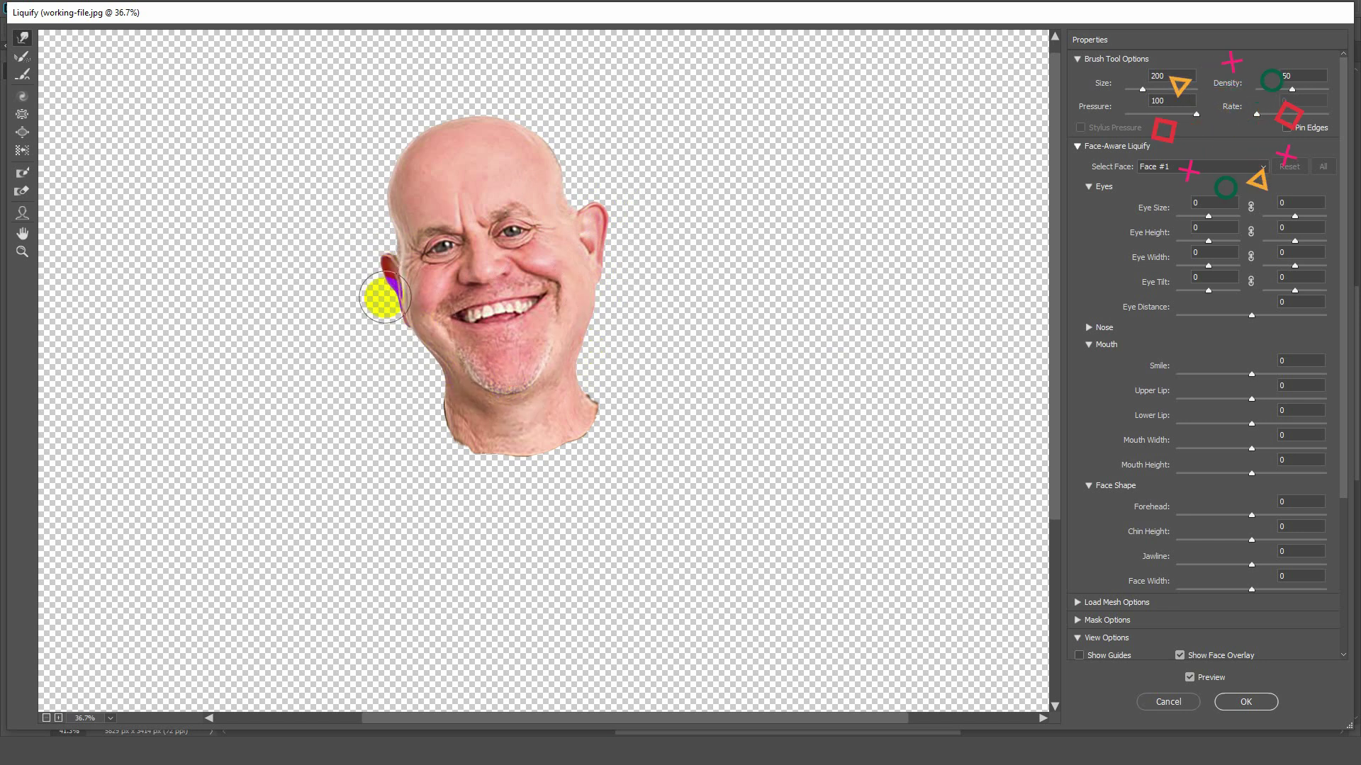
key(bracketleft)
Pinch the nose smaller with the Pucker brush
key(c)
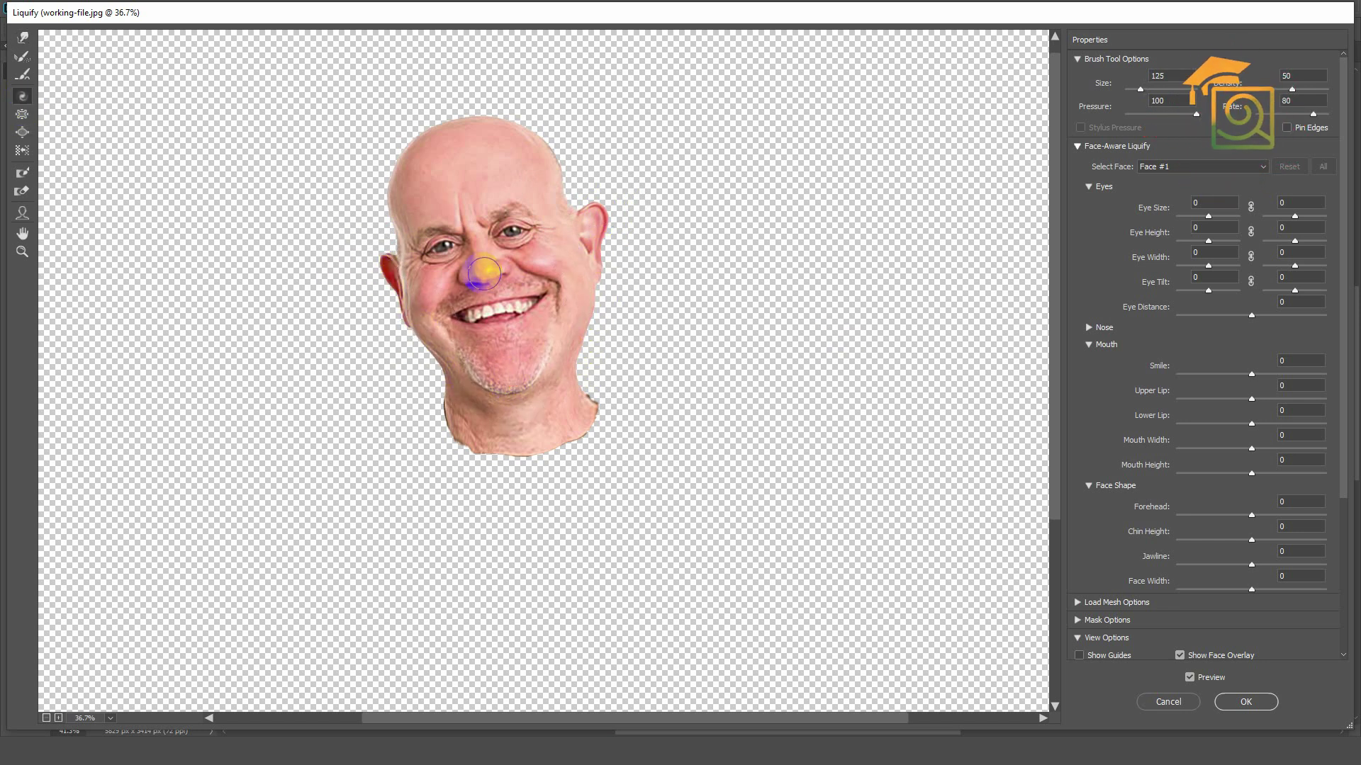
key(s)
click(469, 276)
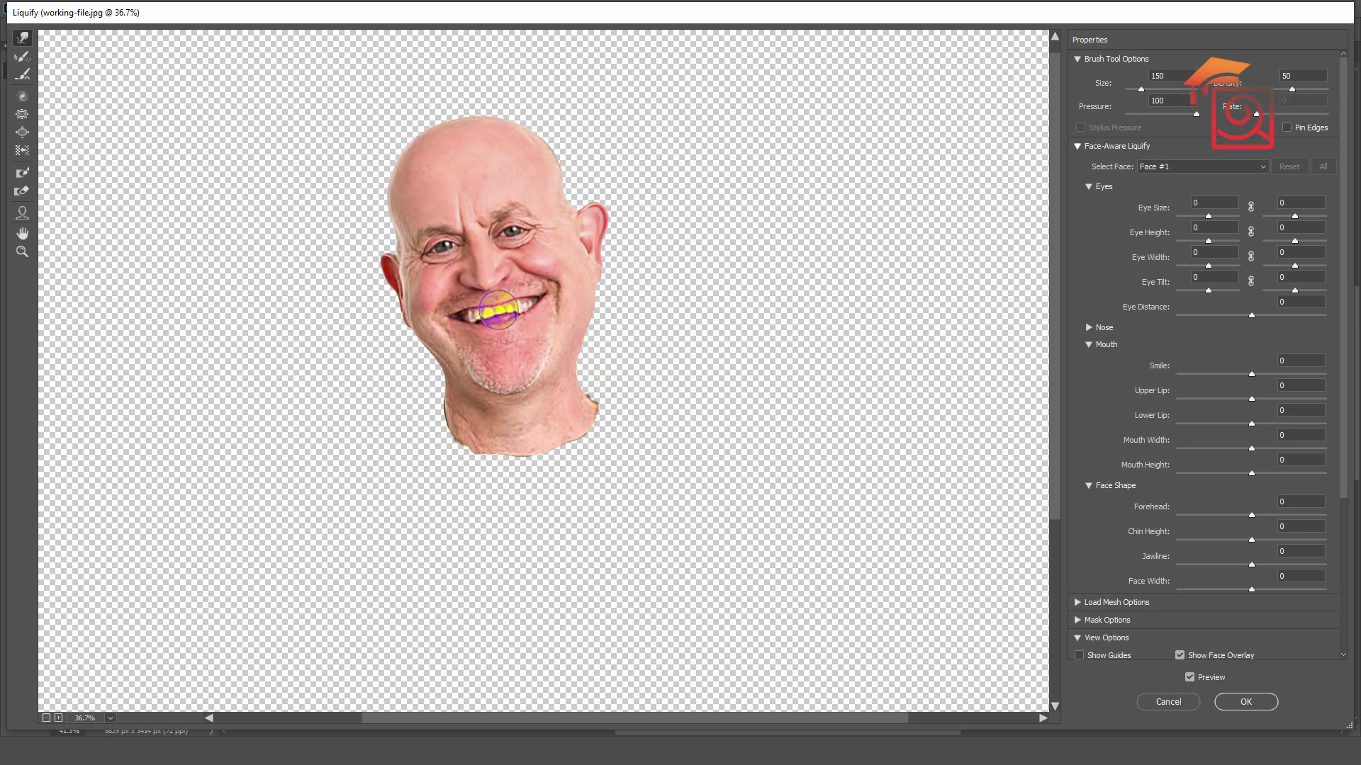
key(bracketleft)
key(bracketleft)
key(bracketleft)
scroll(511, 198, up, 3)
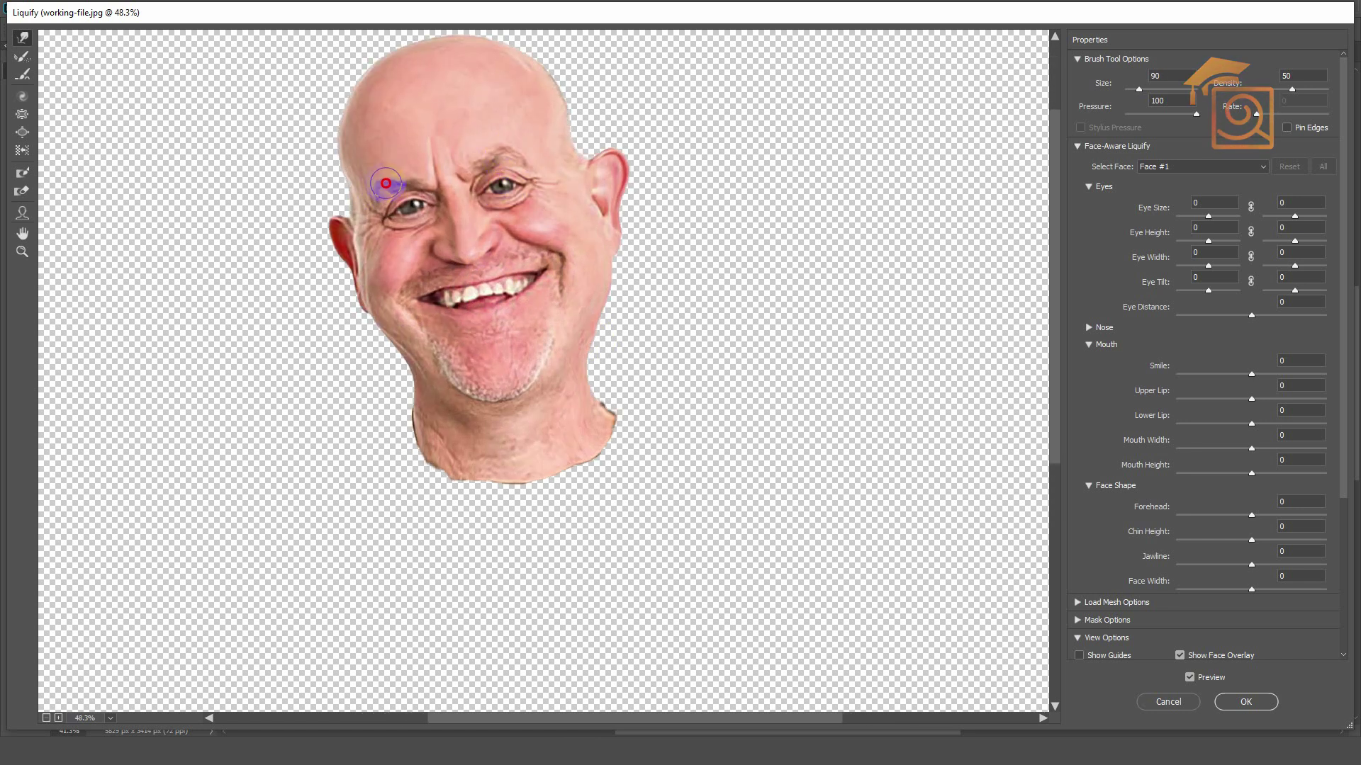
scroll(434, 144, down, 1)
Bloat the top of the skull, the ears and a cheek, then apply Liquify
click(22, 132)
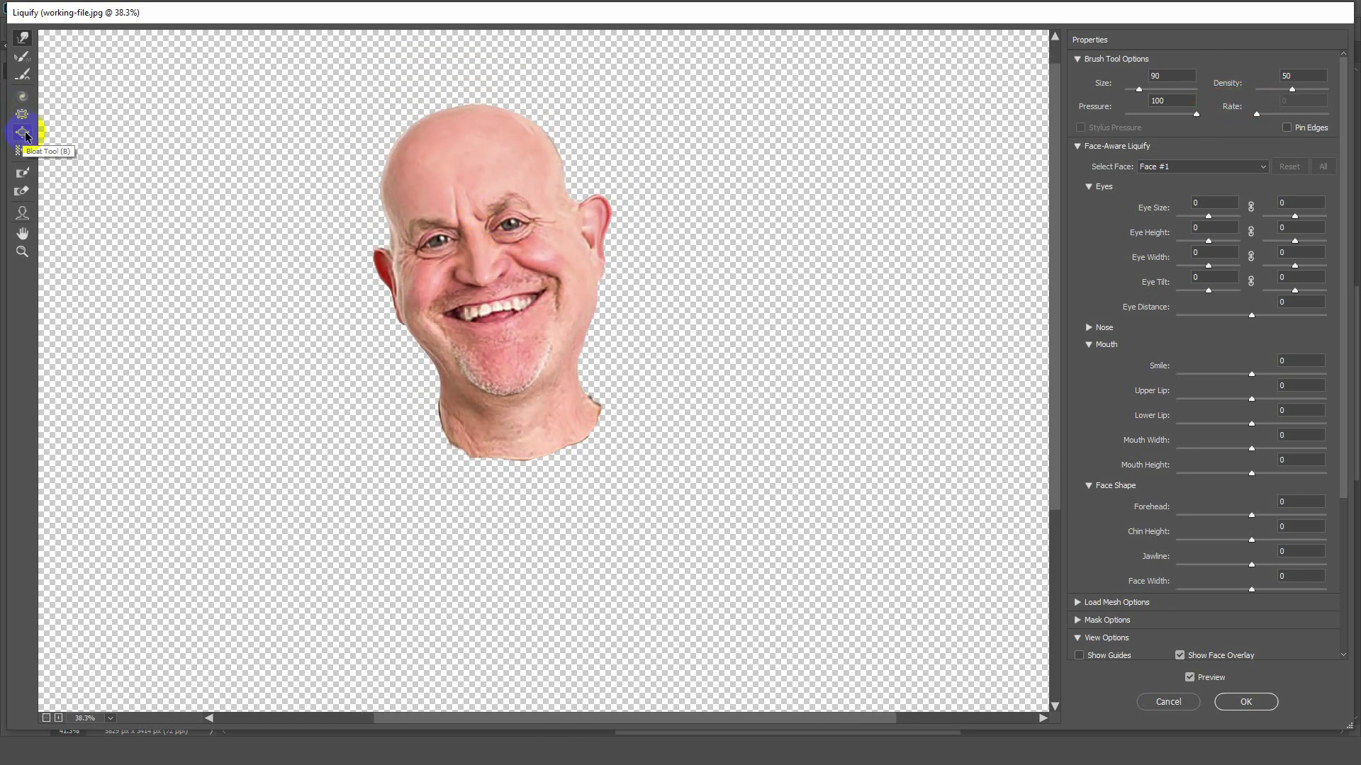
mouse_move(434, 121)
mouse_down()
mouse_move(455, 143)
mouse_move(399, 144)
mouse_move(486, 136)
mouse_up()
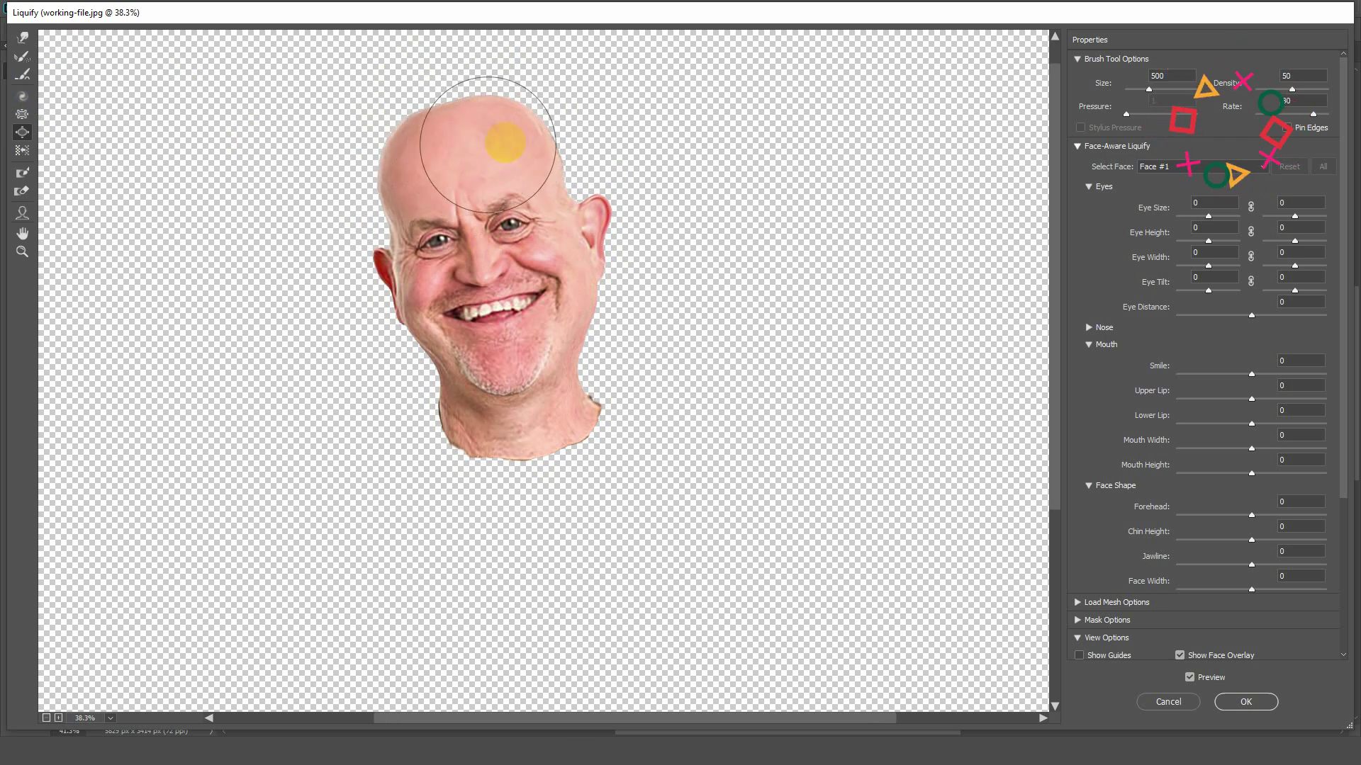
scroll(461, 165, down, 1)
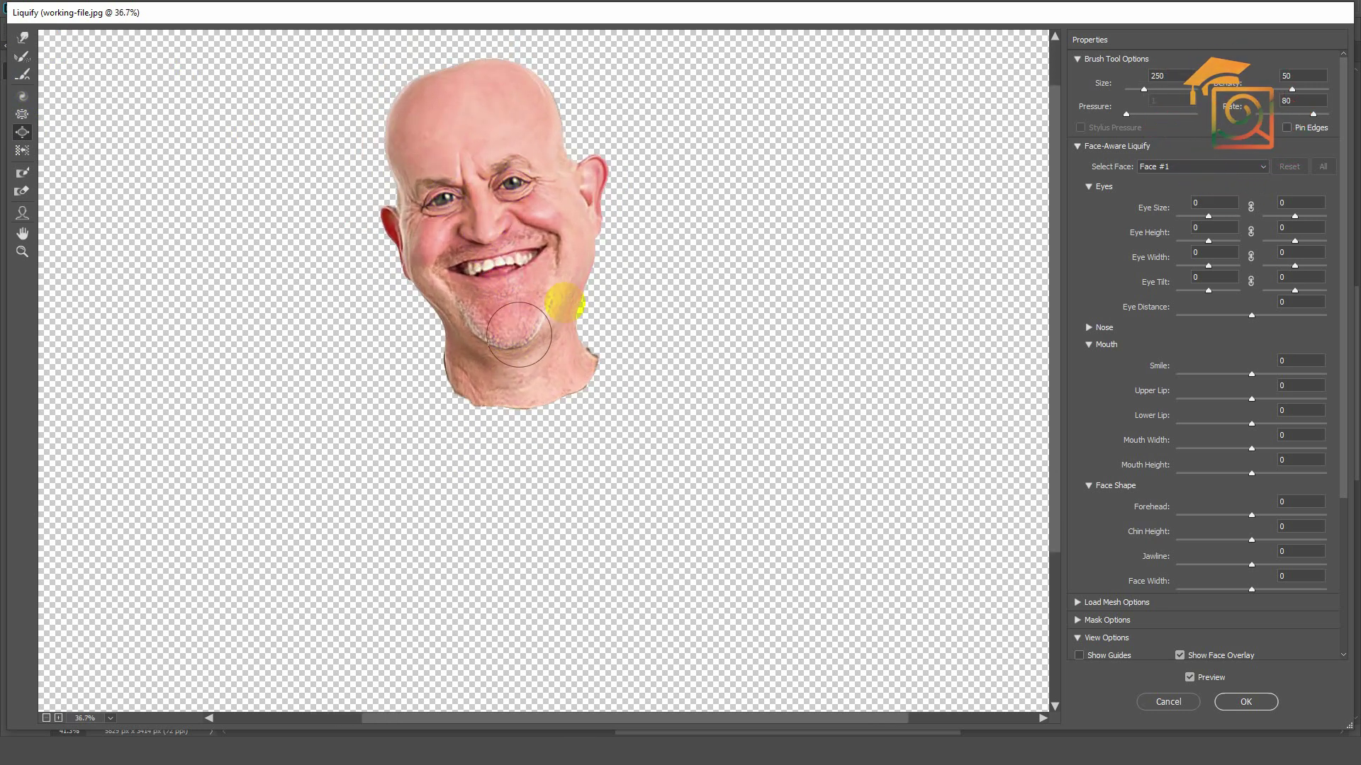
click(389, 218)
click(540, 227)
key(bracketright)
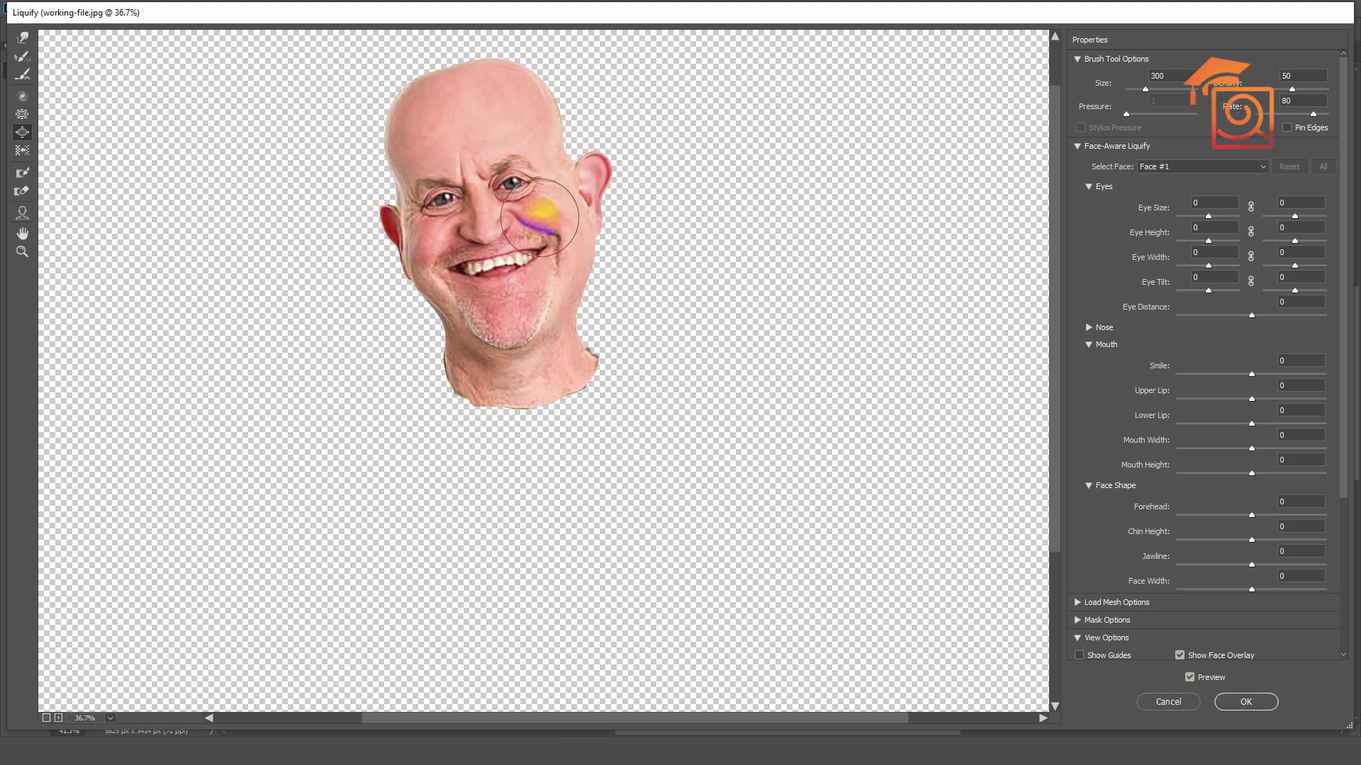
scroll(516, 358, down, 1)
click(516, 357)
click(1245, 702)
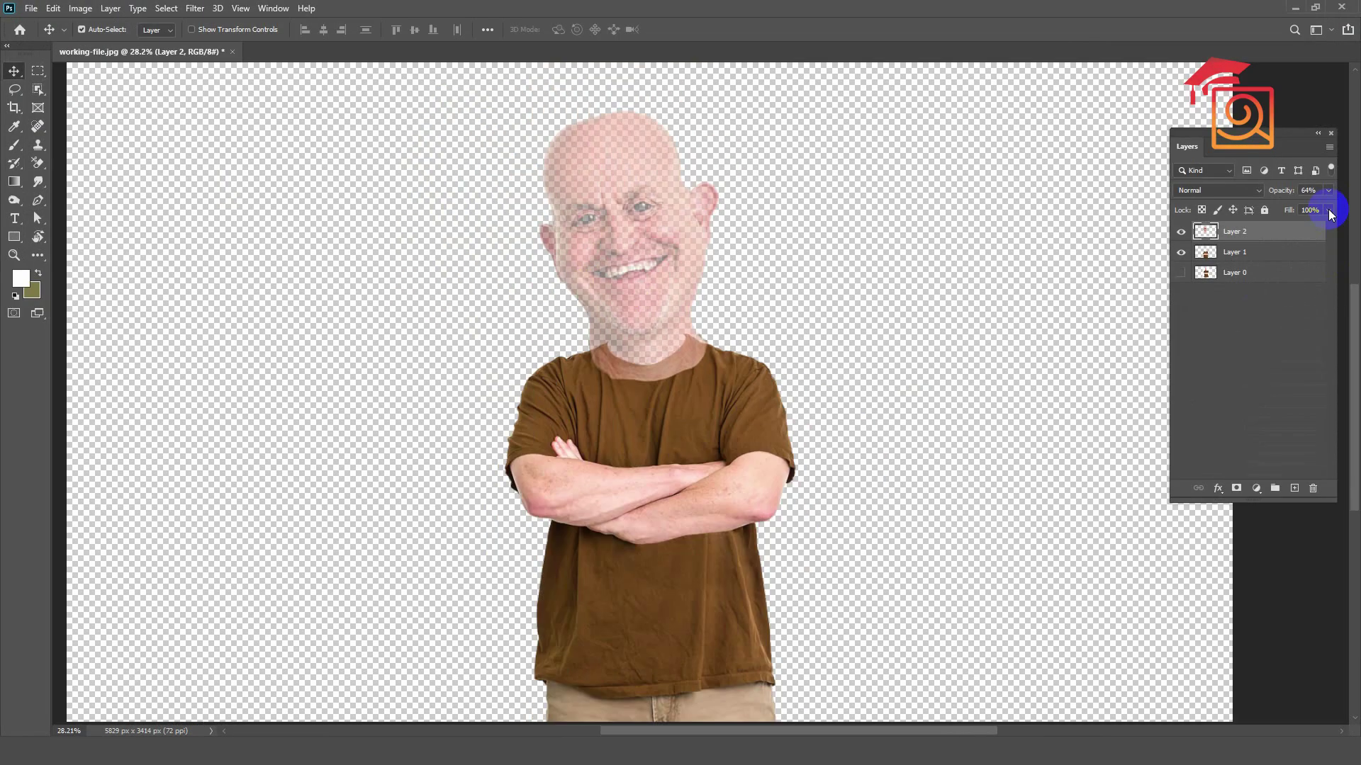
Scale the caricature head down, narrow it and position it over the shoulders
key(ctrl+0)
key(ctrl+t)
drag(761, 269, 751, 270)
key(ctrl+plus)
key(ctrl+plus)
drag(691, 369, 710, 380)
drag(818, 418, 770, 414)
key(ctrl+0)
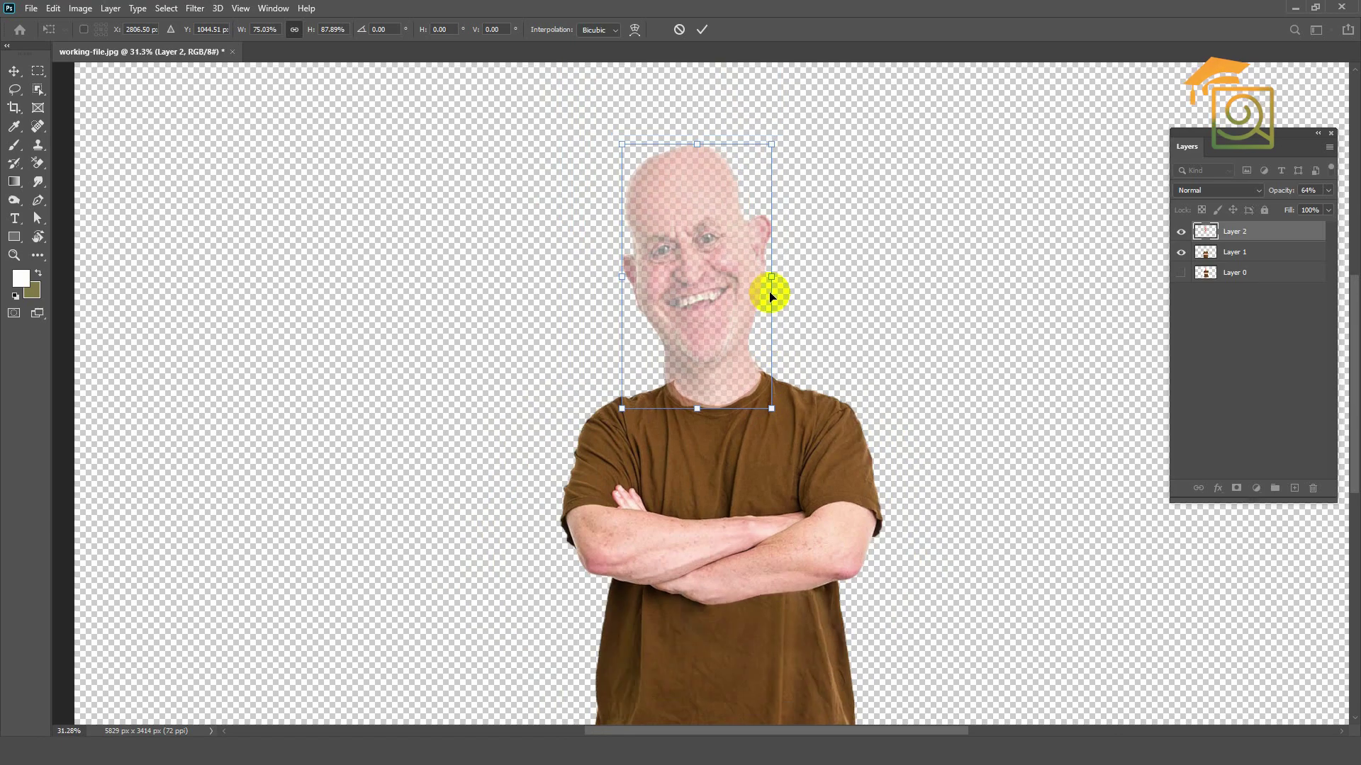
drag(773, 279, 775, 280)
Warp the head so both sides bulge outward
right_click(635, 197)
click(768, 278)
scroll(721, 283, up, 2)
drag(559, 212, 533, 214)
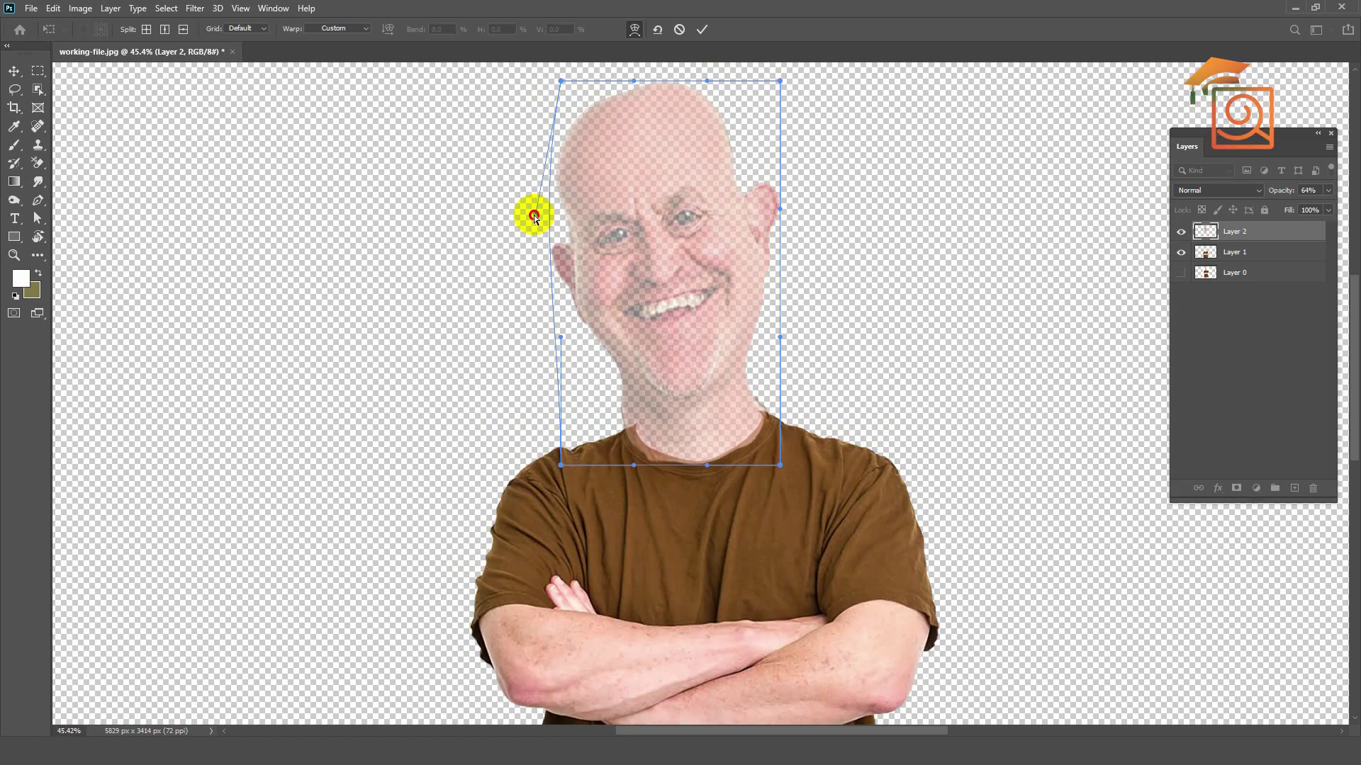
drag(780, 207, 800, 205)
Restore the head layer to 100% opacity and stack it below Layer 0
text(100)
key(Return)
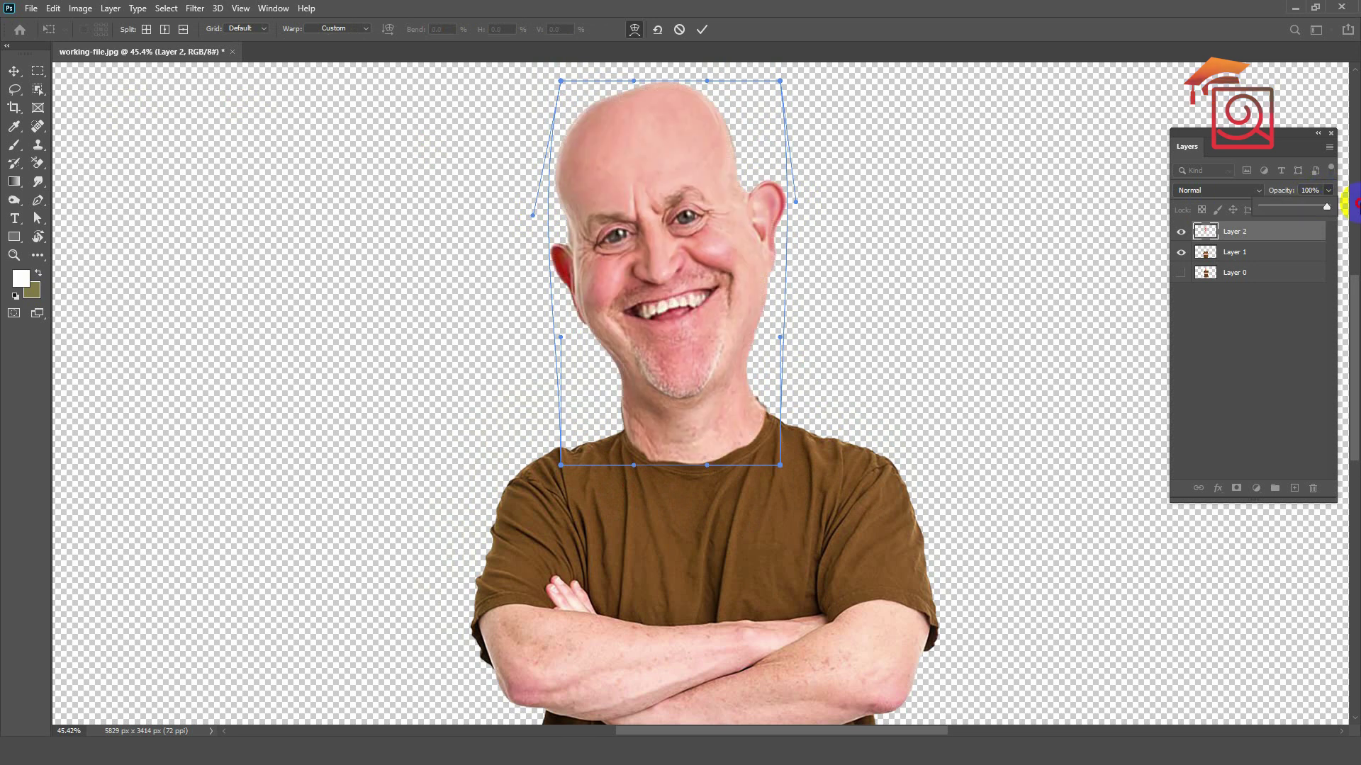
drag(1235, 231, 1229, 283)
Warp the neck with grid splits to shorten it and tuck it into the collar
key(ctrl+t)
right_click(751, 281)
click(797, 376)
click(183, 29)
click(633, 429)
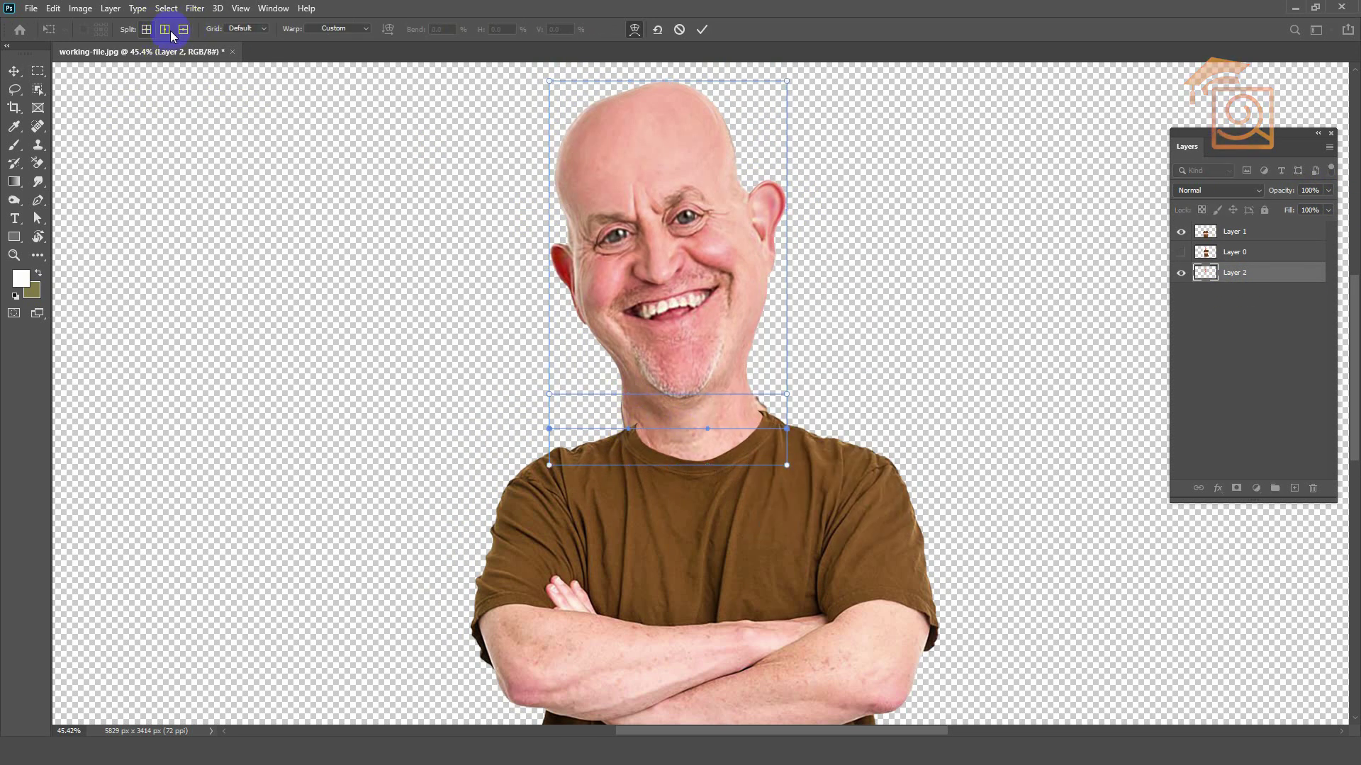
drag(633, 429, 633, 395)
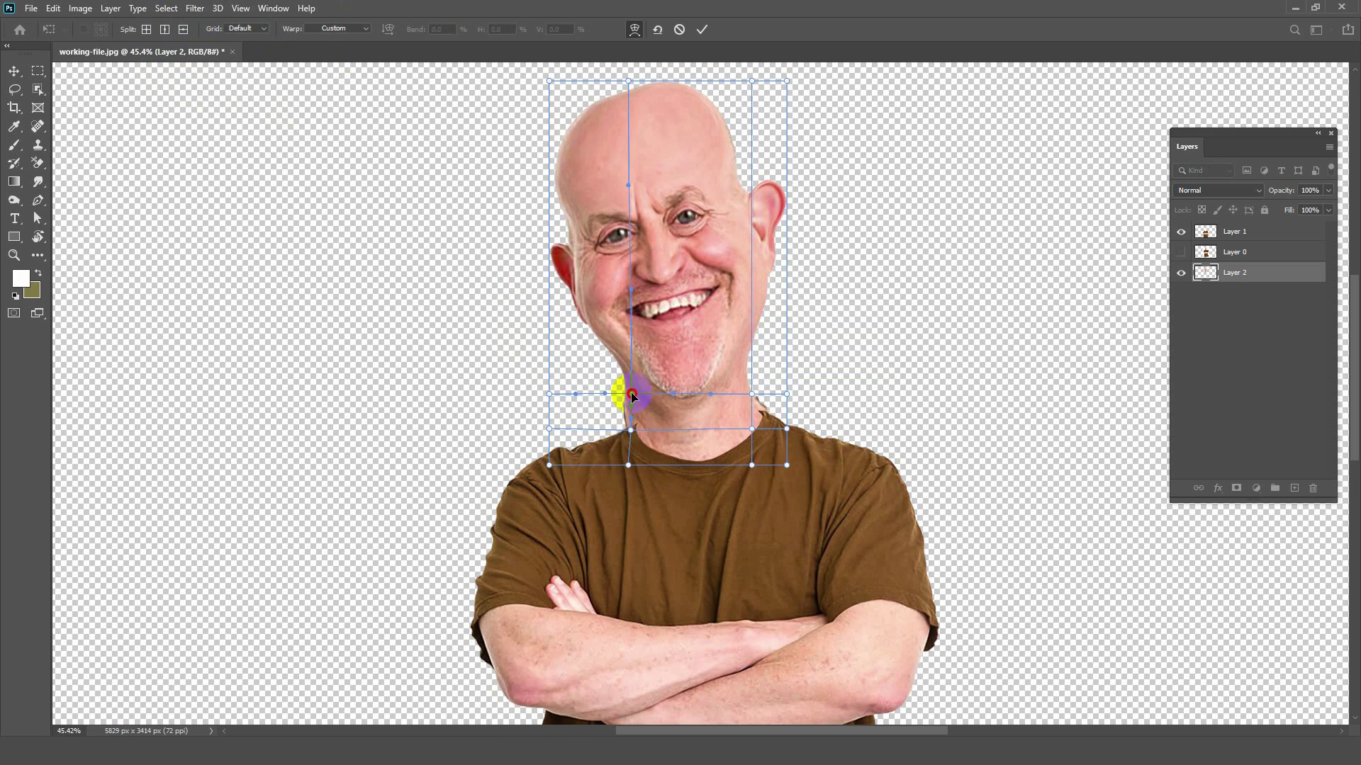
drag(637, 398, 633, 425)
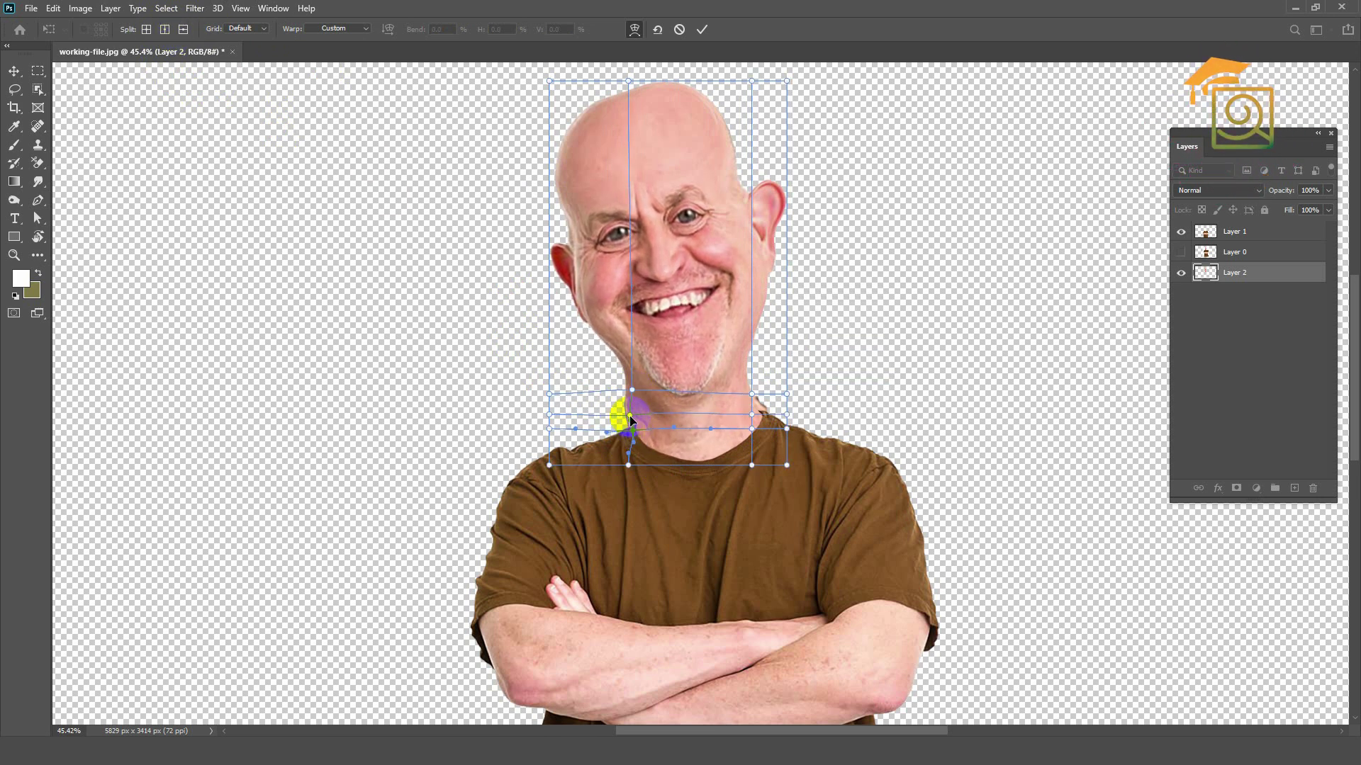
mouse_move(762, 417)
mouse_down()
mouse_move(749, 416)
mouse_move(786, 434)
mouse_up()
key(Return)
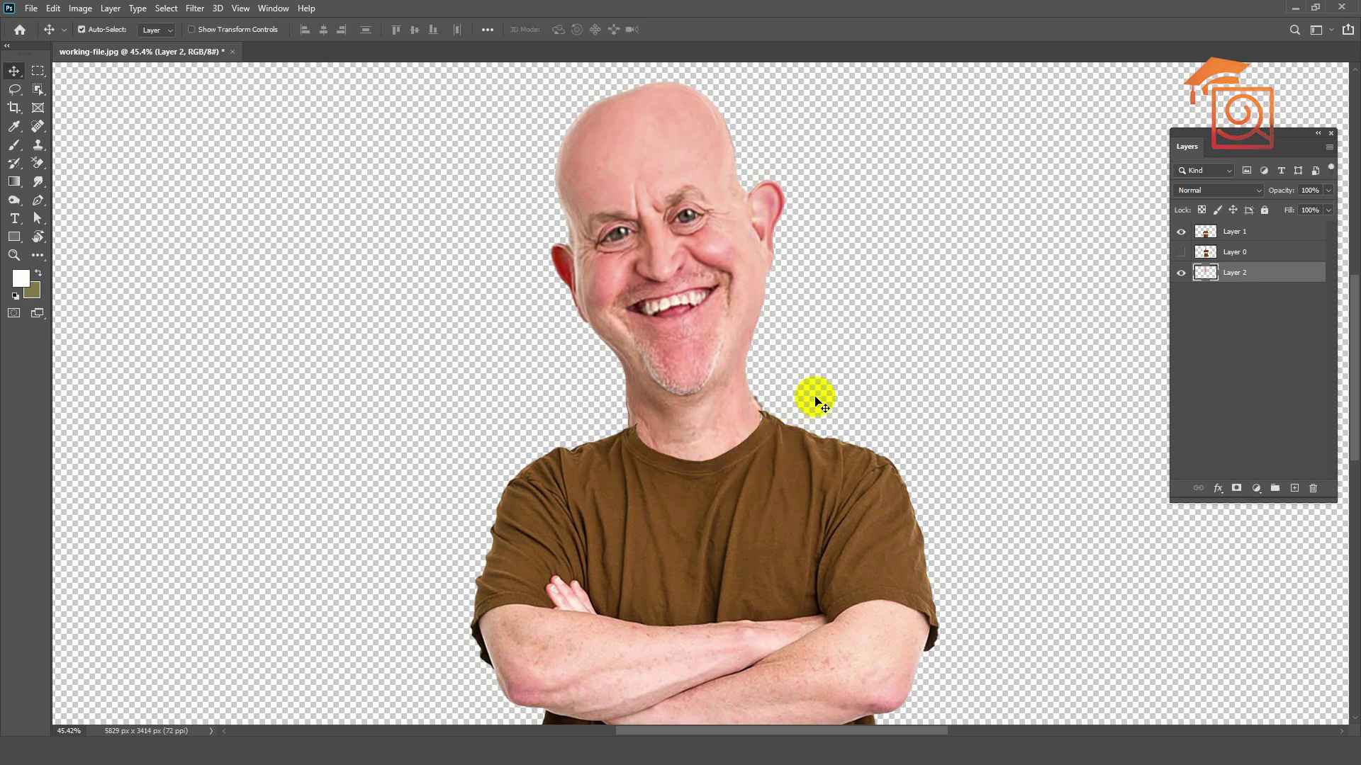
Nudge the head layer slightly down and to the right on the body
scroll(773, 403, up, 3)
drag(708, 365, 720, 370)
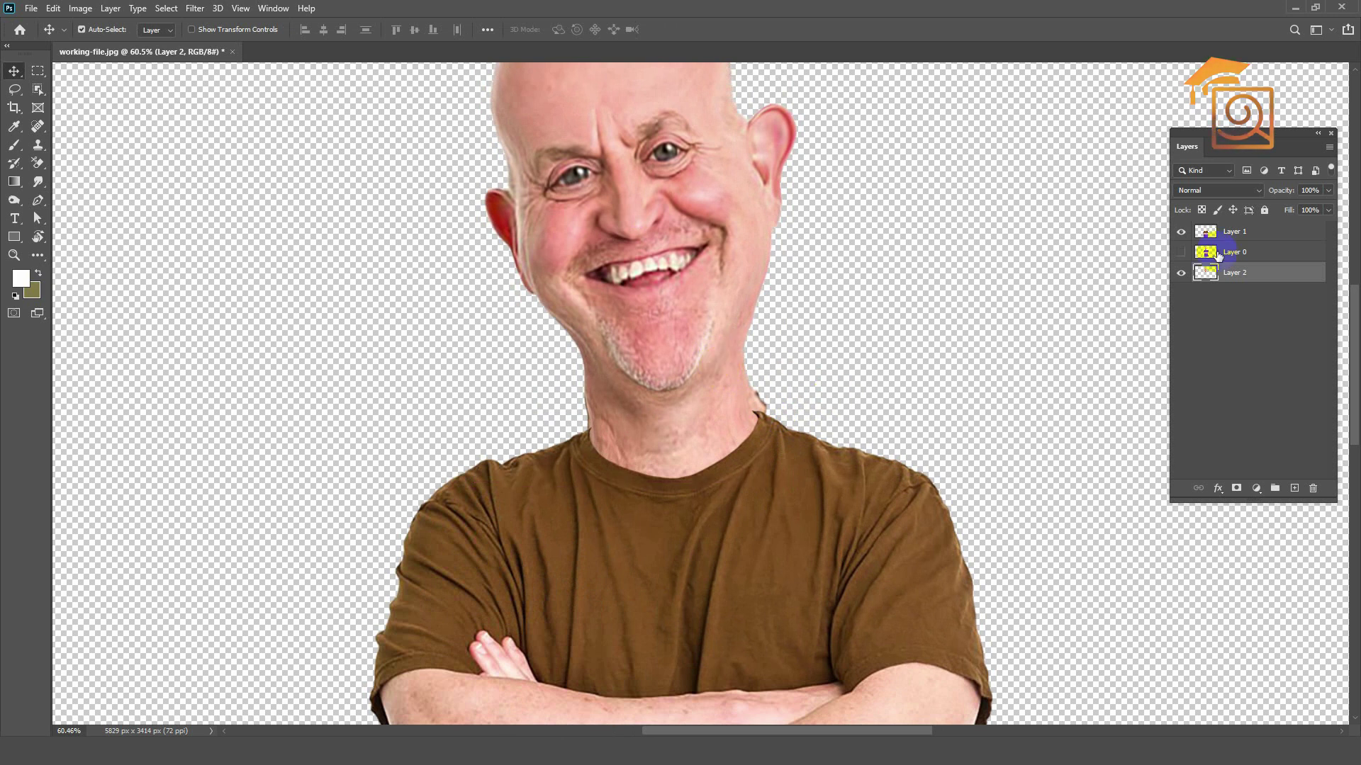
scroll(647, 343, down, 5)
scroll(188, 219, up, 1)
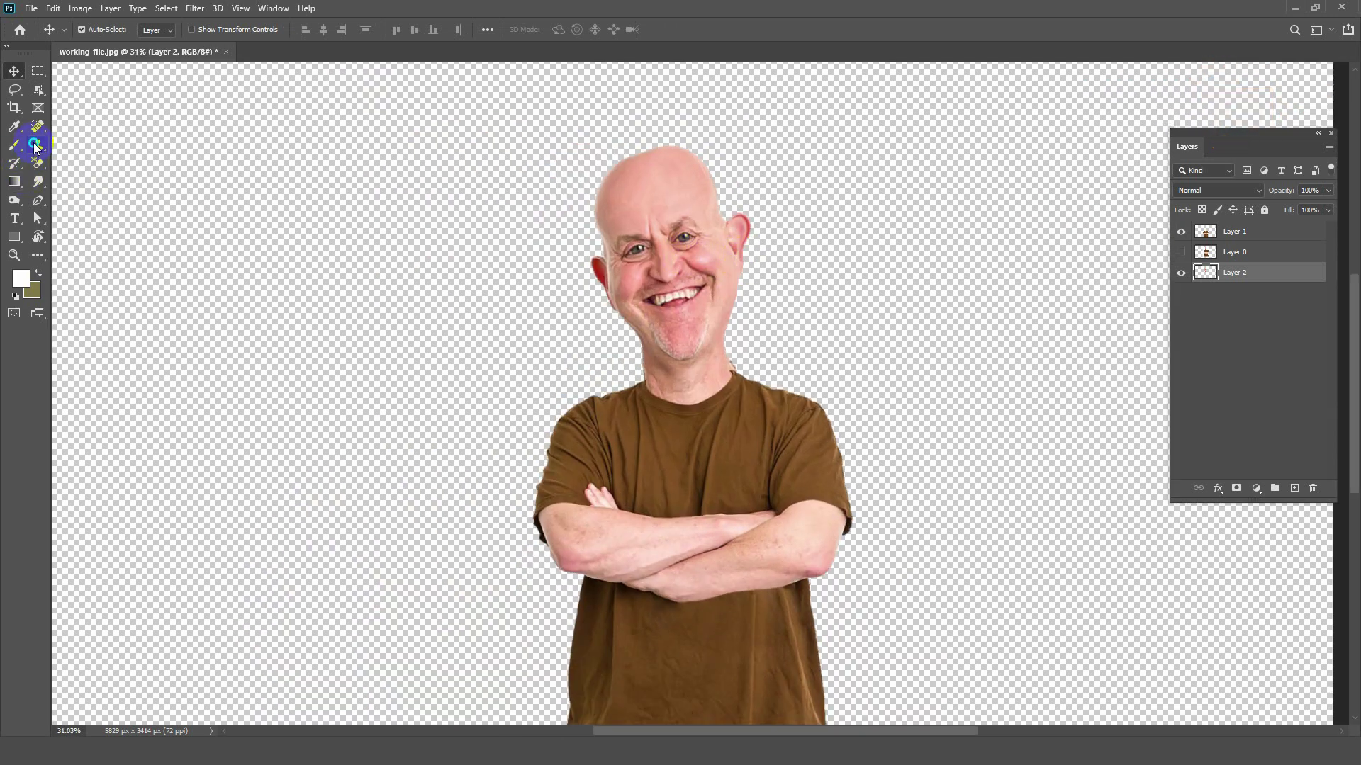
Set up the Eraser Tool with softer hardness and a smaller brush size
right_click(37, 163)
click(82, 164)
right_click(756, 338)
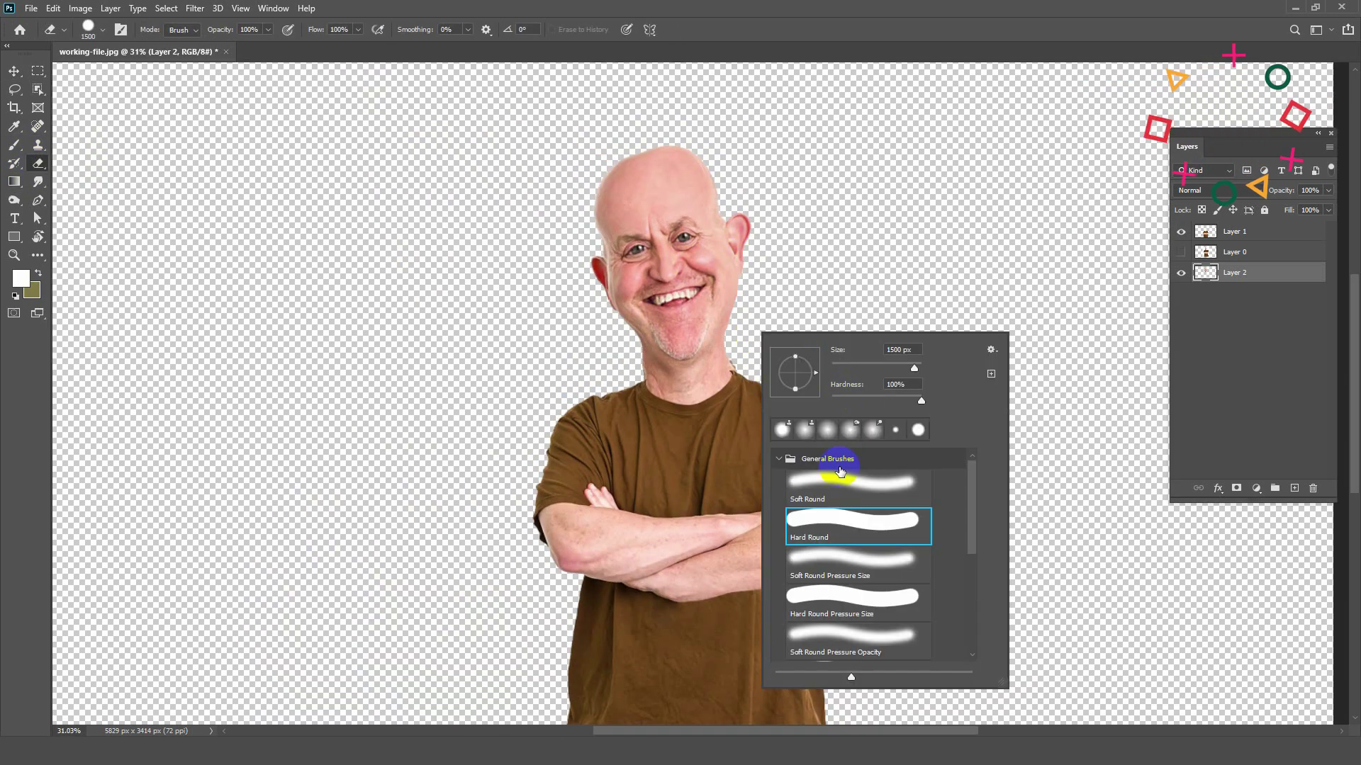
drag(859, 395, 884, 399)
key(Return)
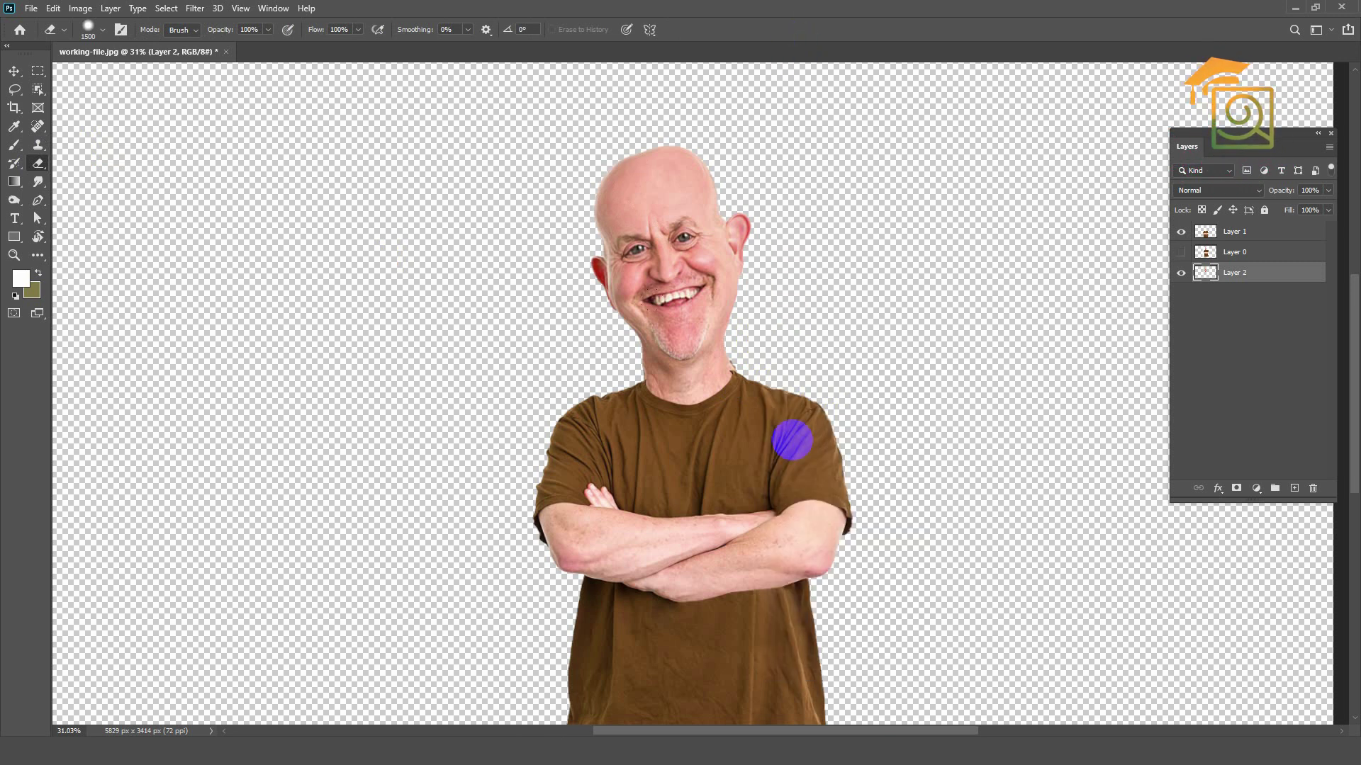
Erase the dark fringe along the neck edge of the head layer
scroll(786, 350, up, 5)
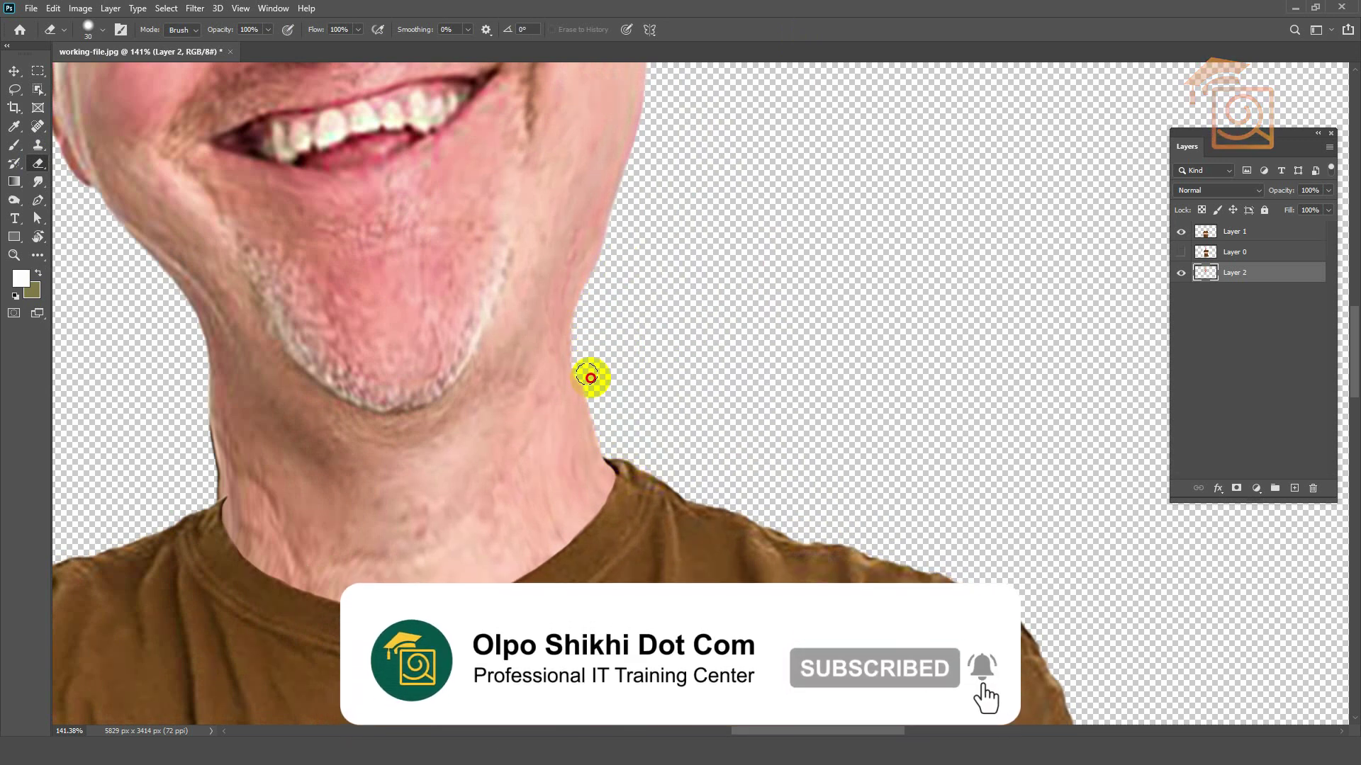
scroll(760, 480, down, 5)
scroll(522, 493, up, 4)
drag(518, 341, 535, 410)
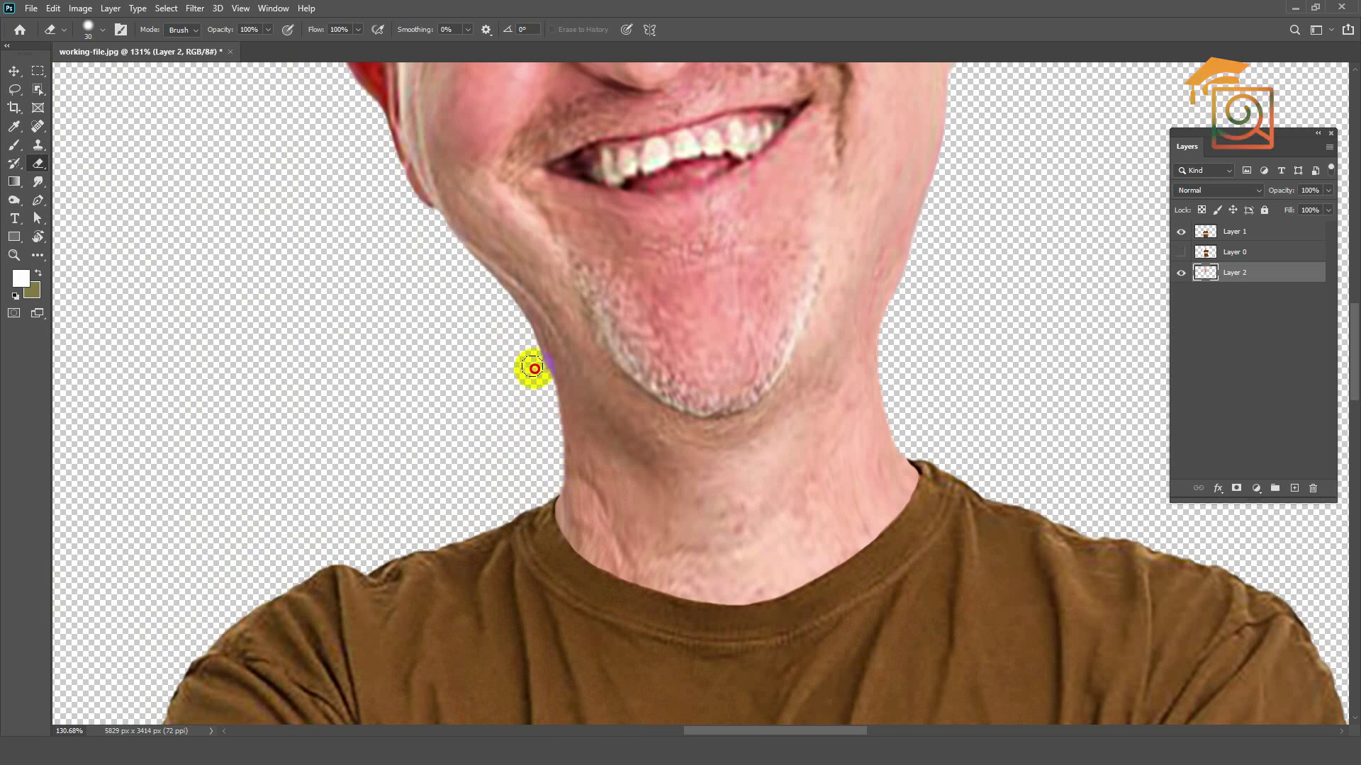
scroll(523, 462, down, 5)
scroll(681, 441, down, 3)
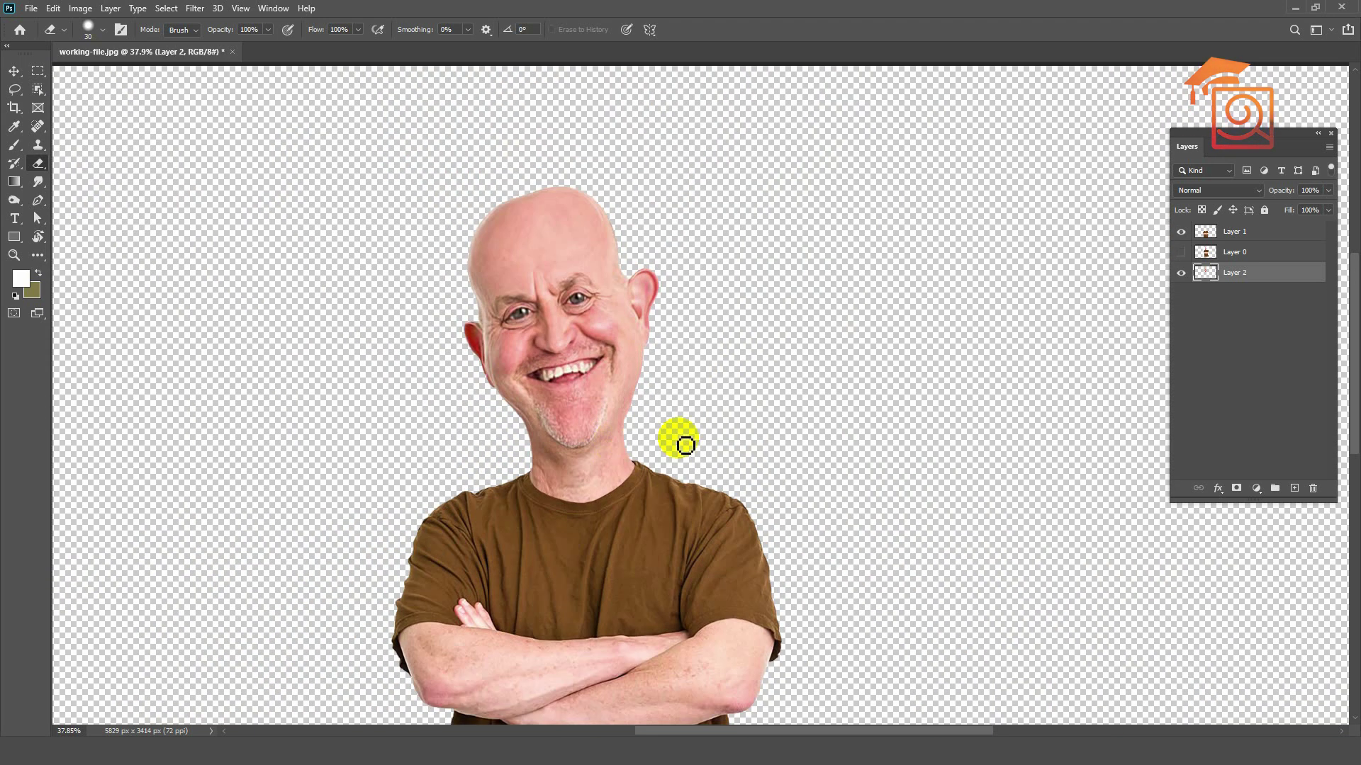
click(16, 77)
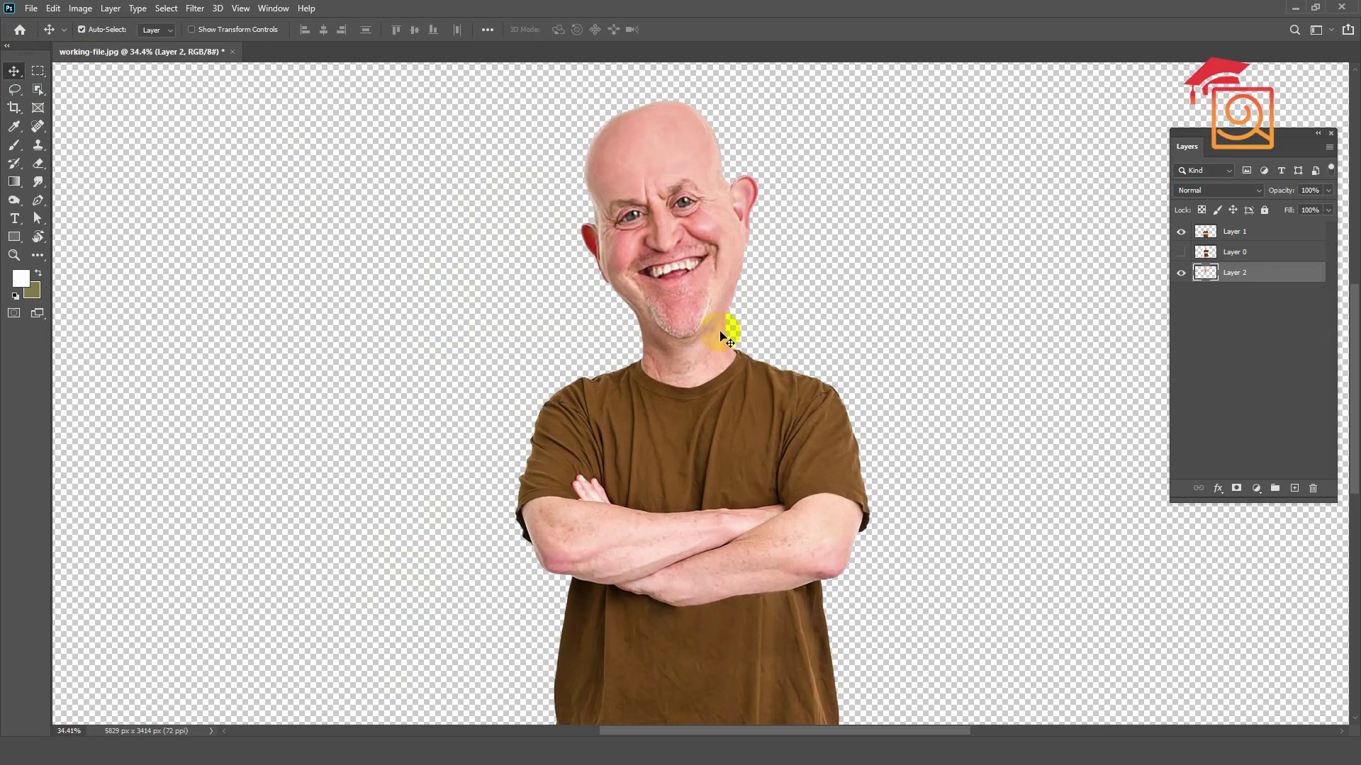
In Liquify, push the forehead upward with Forward Warp, switch to Bloat, and apply
click(195, 8)
click(210, 119)
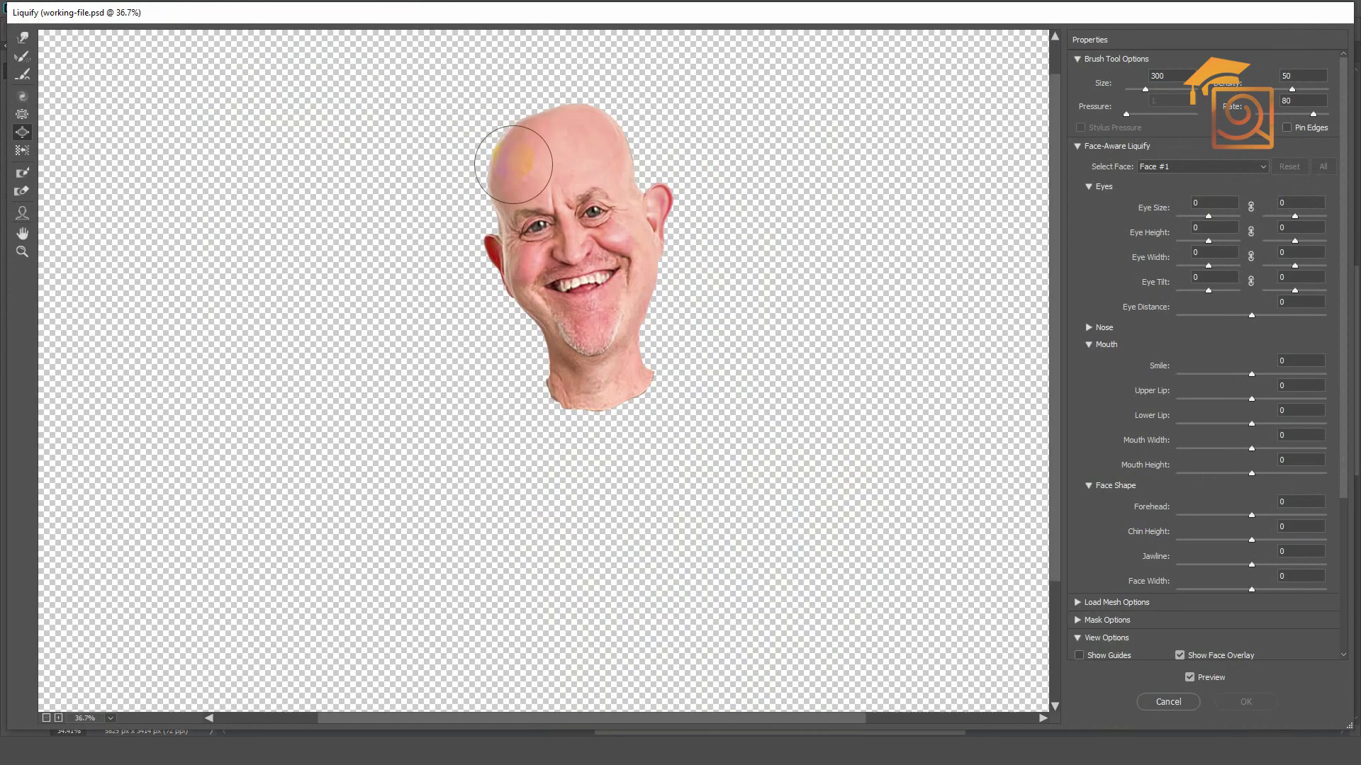
key(alt)
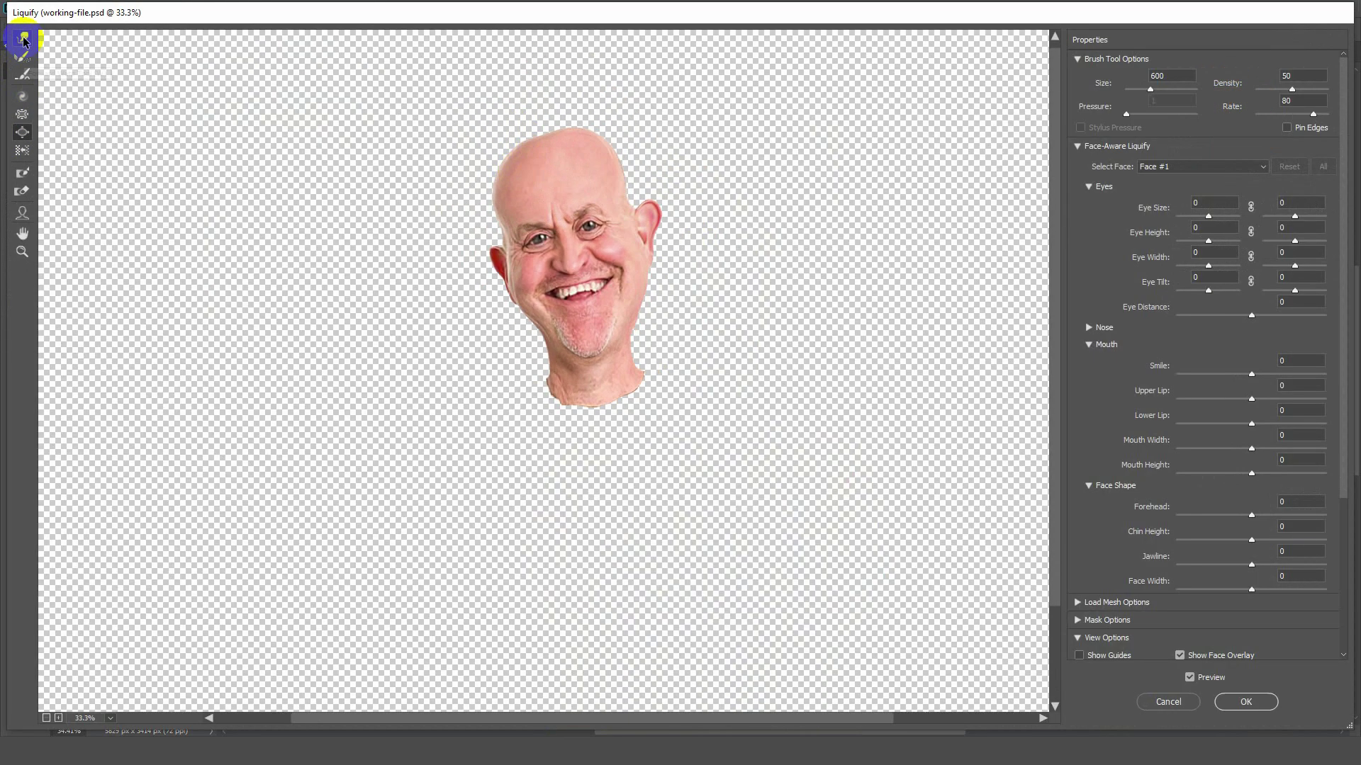
drag(520, 170, 540, 145)
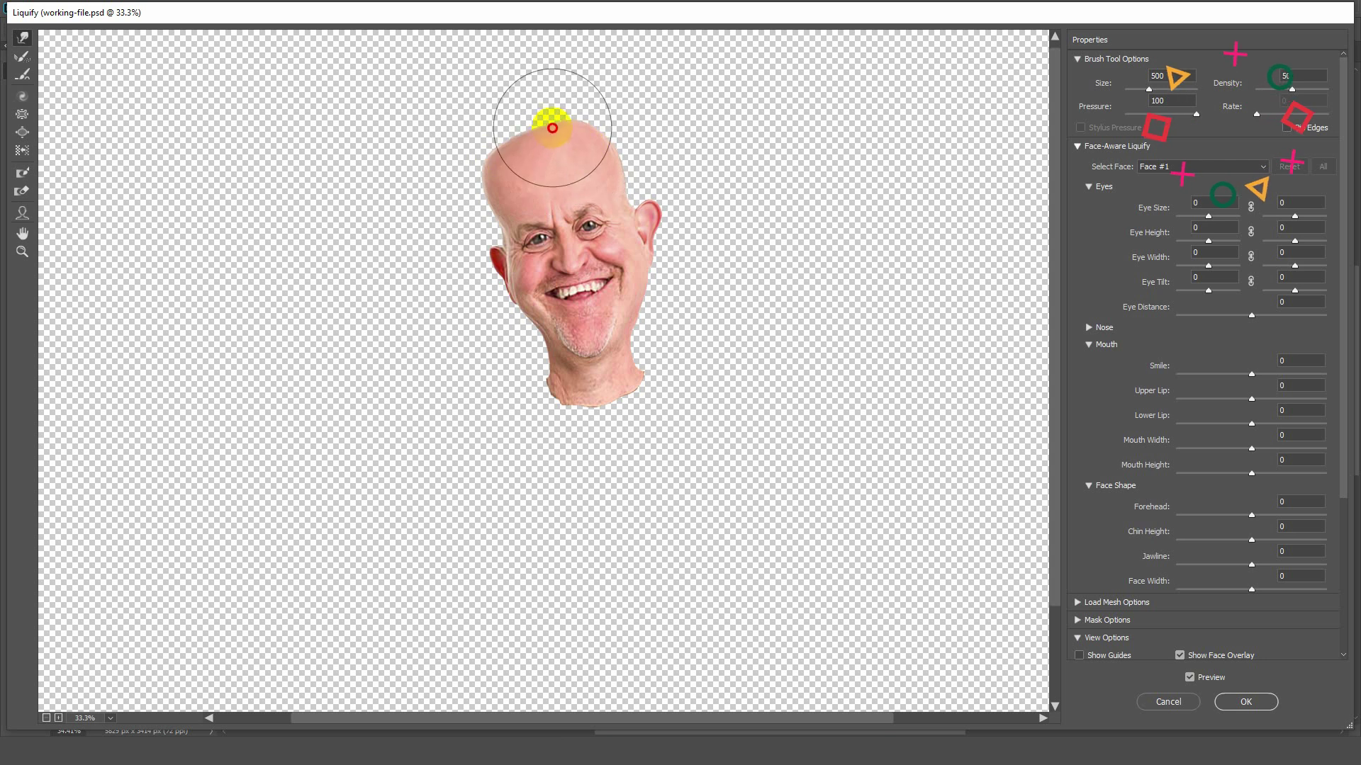
click(22, 132)
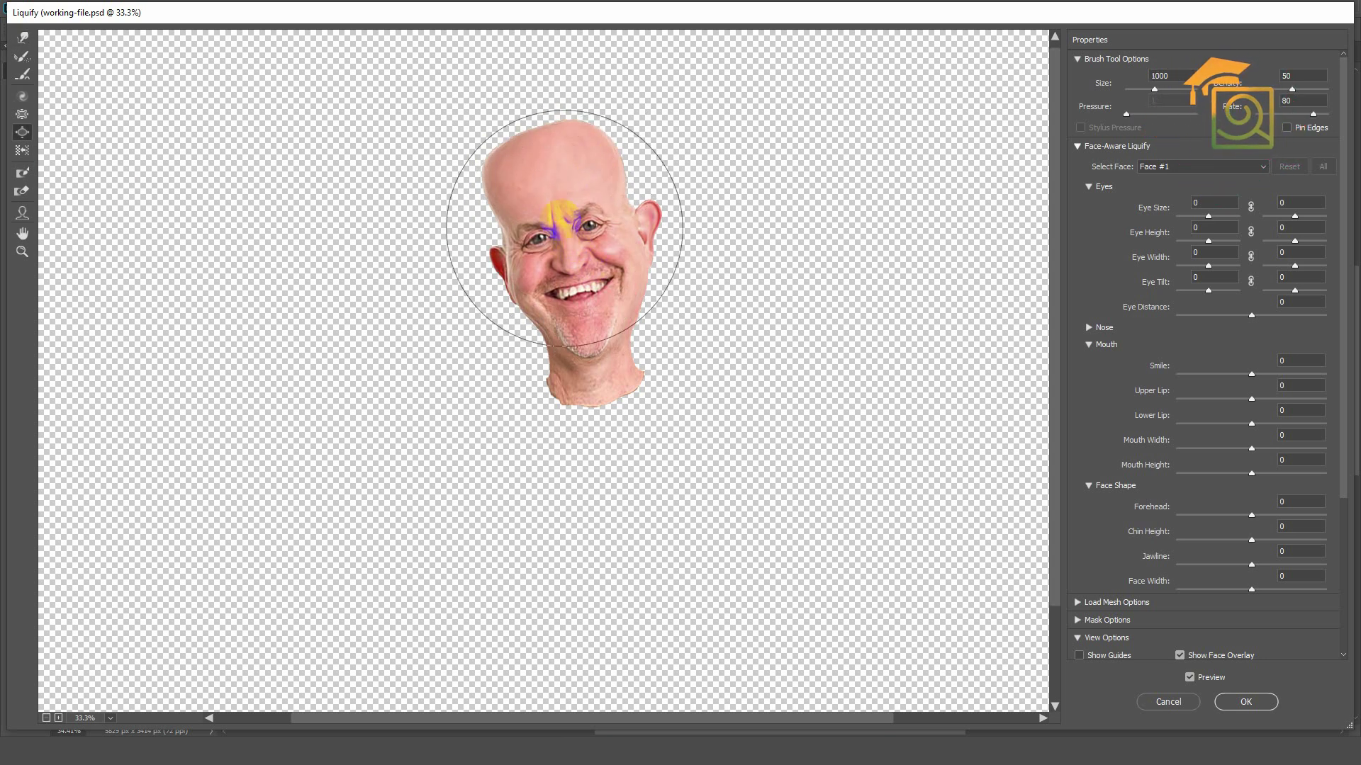
key(Return)
click(195, 8)
click(227, 82)
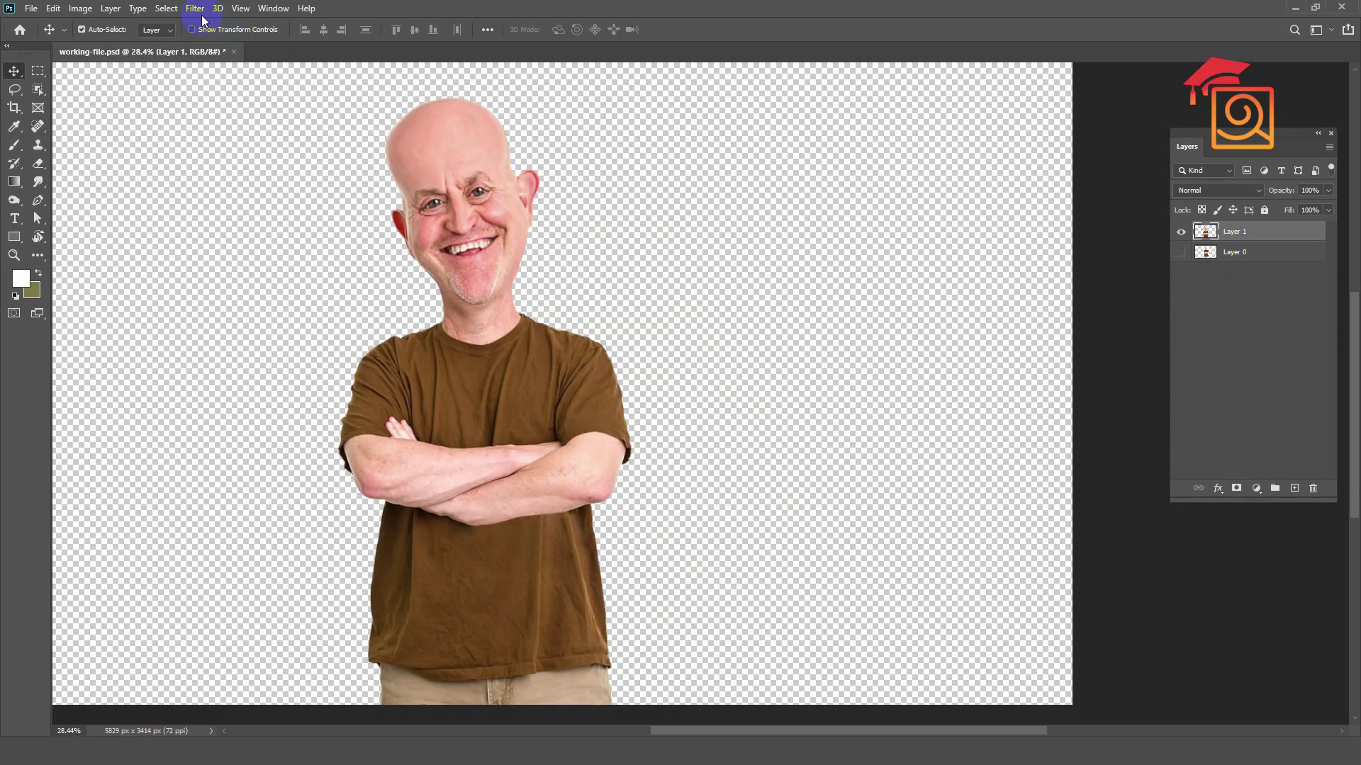
Apply the Camera Raw Filter with higher Contrast, Shadows and Clarity plus Detail noise reduction
click(195, 8)
click(227, 95)
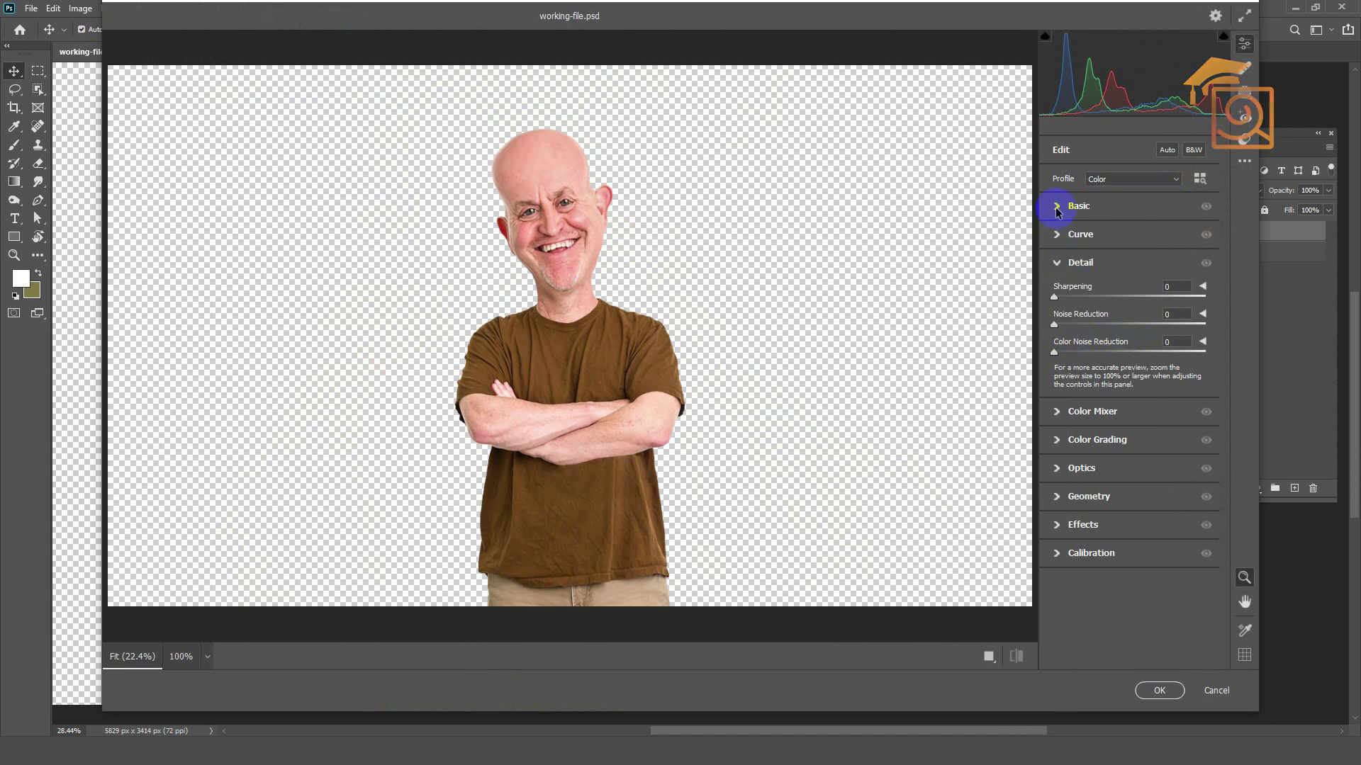
click(1056, 207)
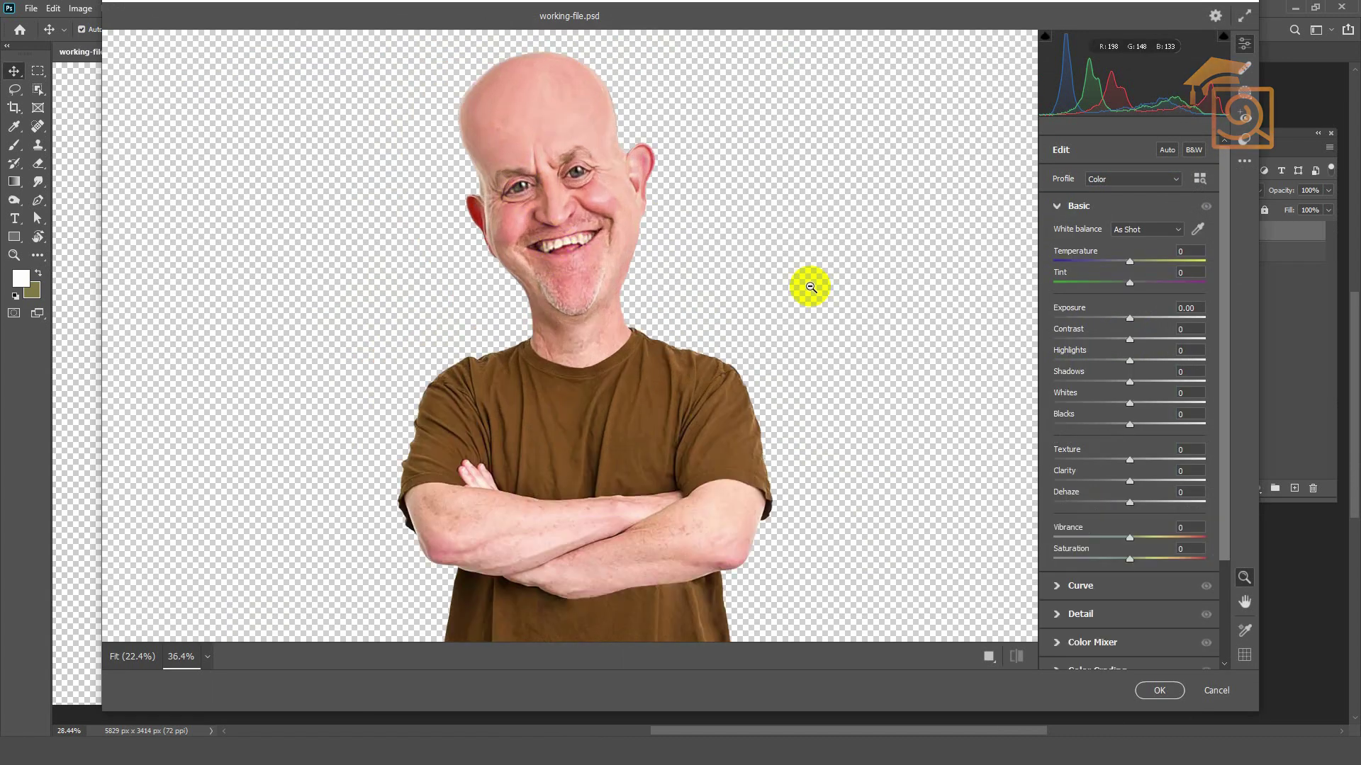
drag(1130, 339, 1139, 348)
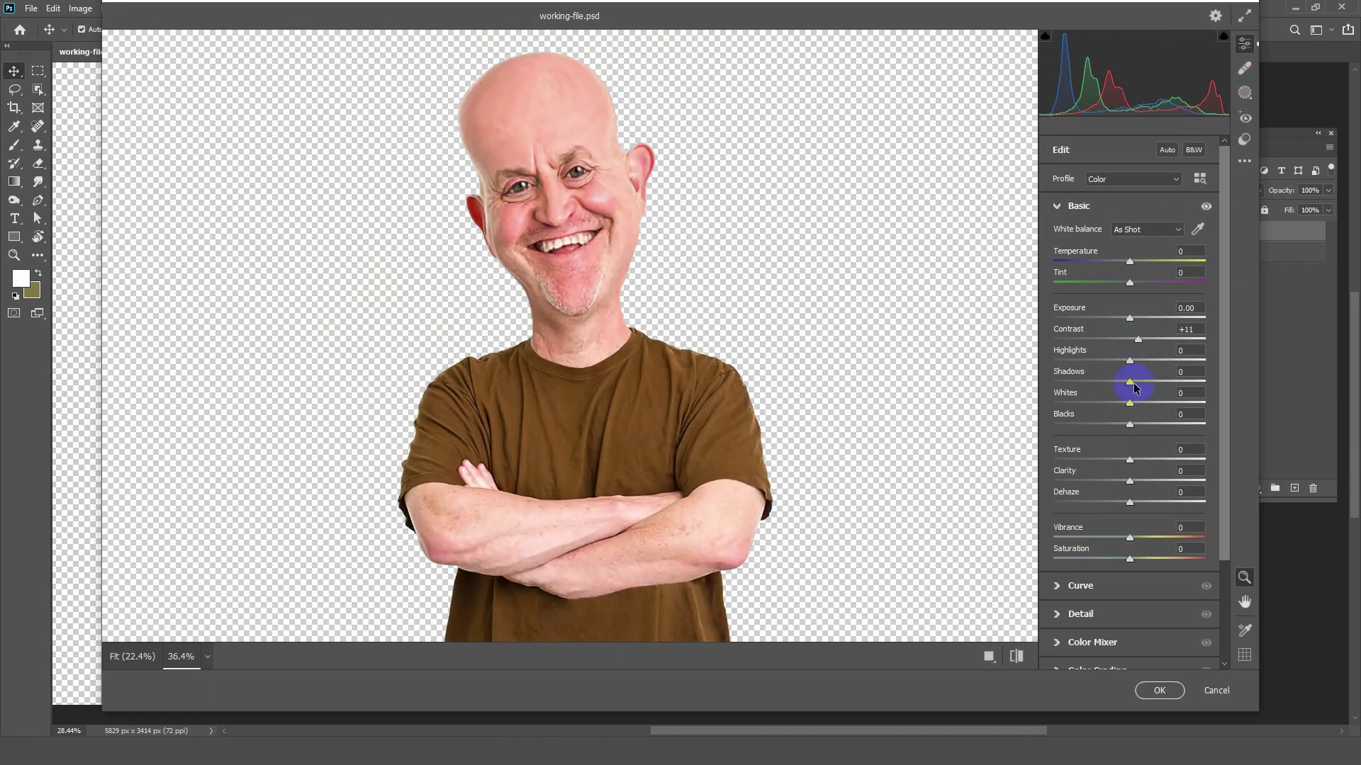
click(1063, 614)
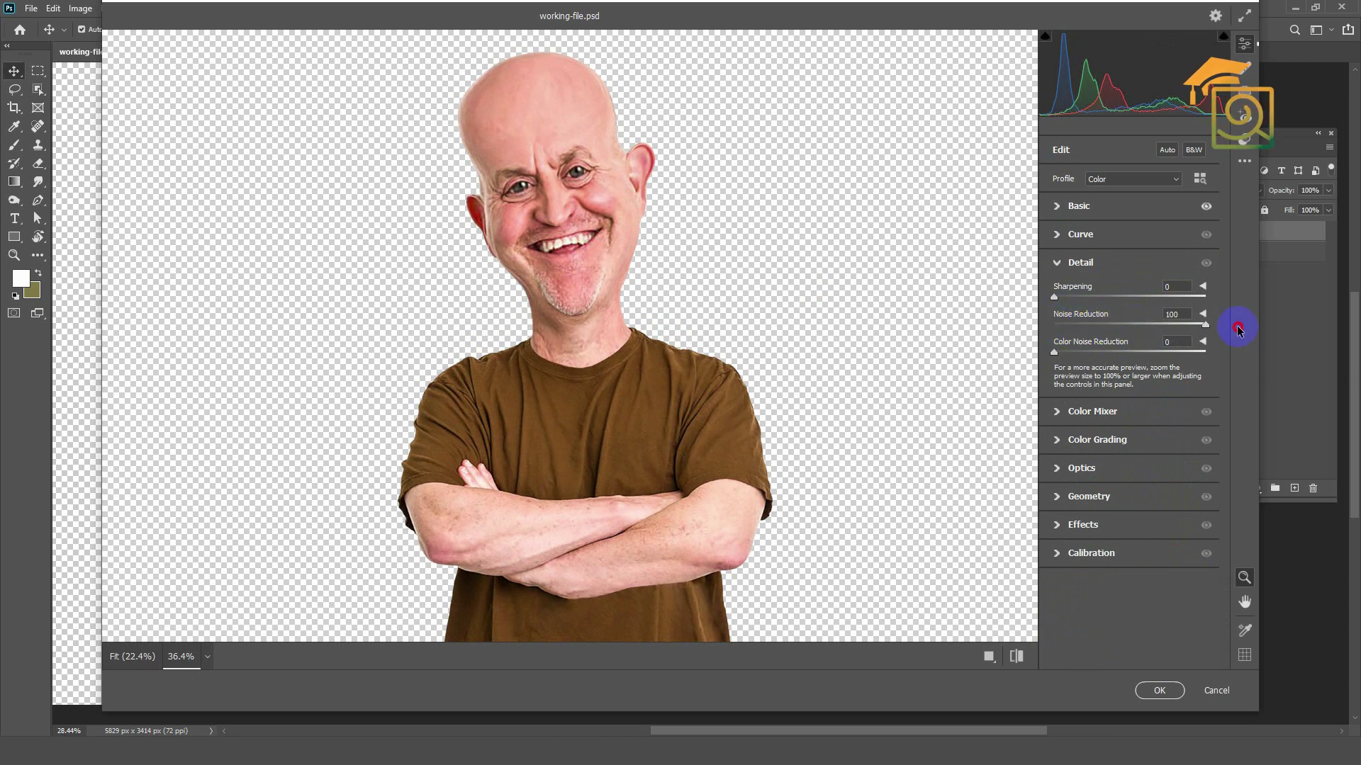
key(Return)
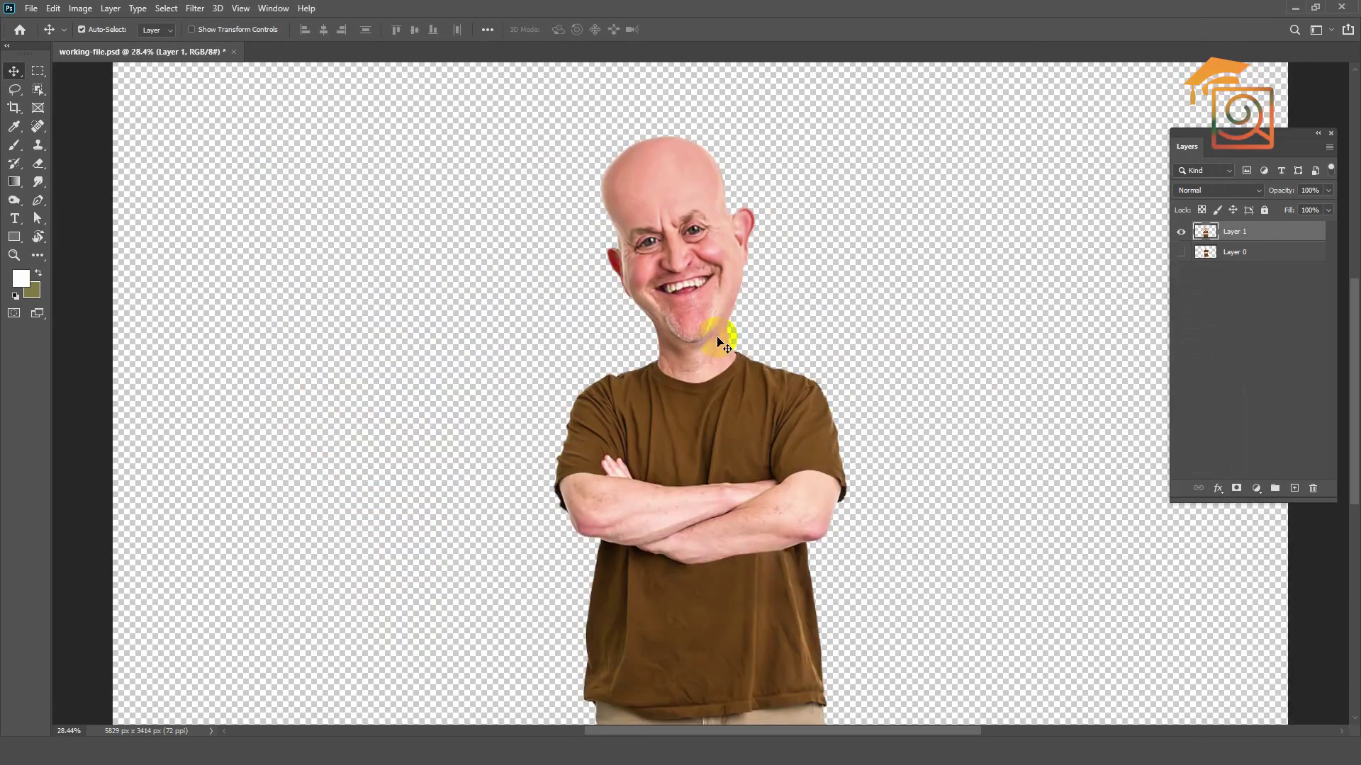
click(37, 127)
Spot-heal marks on the neck and collar line and the chin's stubble patch
click(92, 128)
scroll(729, 304, up, 2)
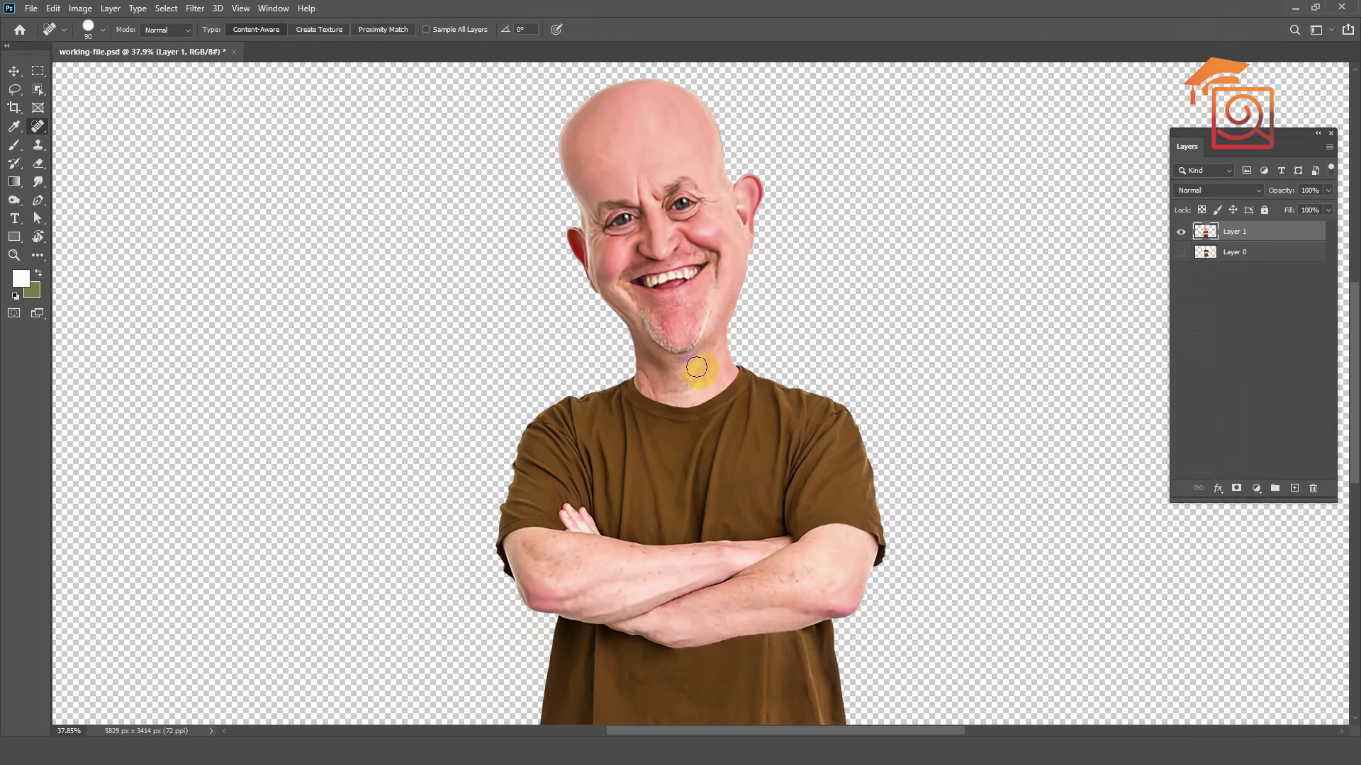
scroll(697, 365, up, 4)
scroll(614, 405, up, 2)
click(622, 419)
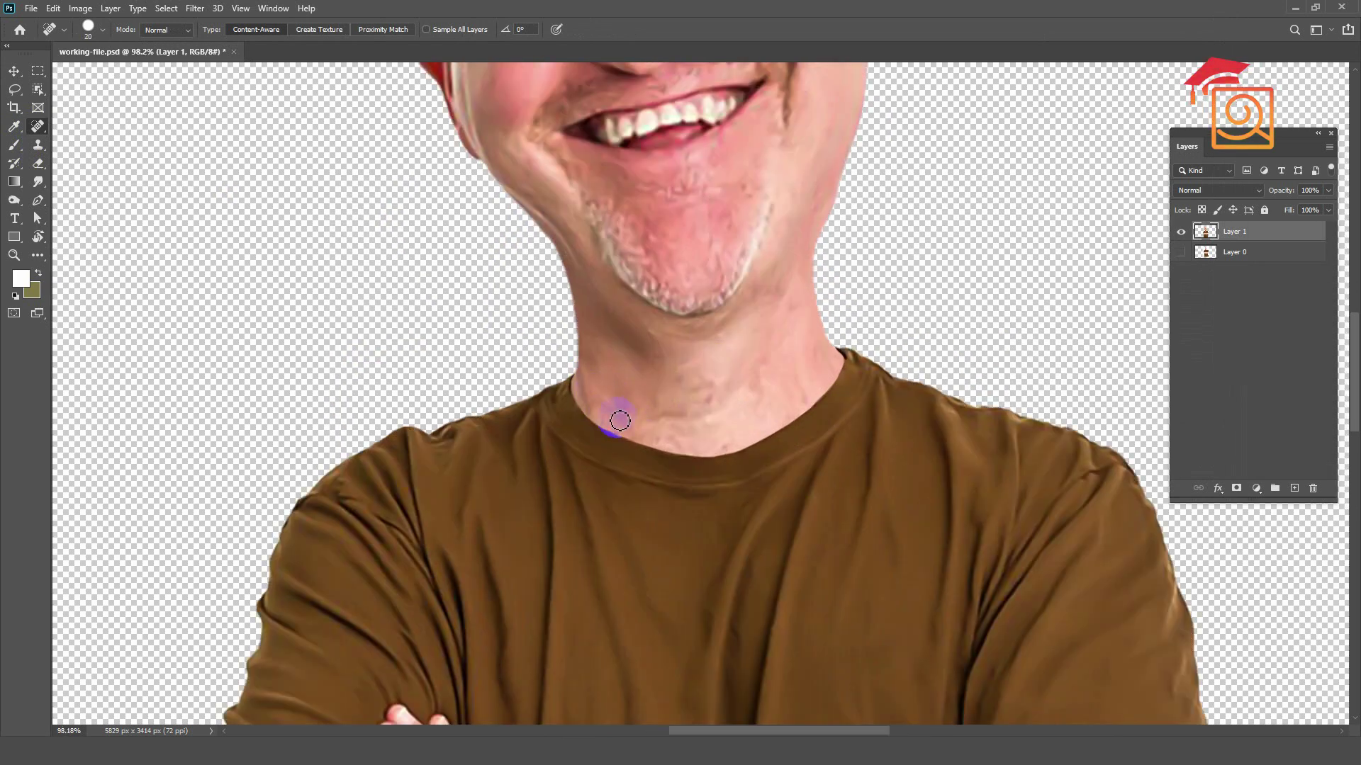
scroll(626, 425, up, 2)
scroll(700, 406, down, 1)
drag(604, 387, 616, 376)
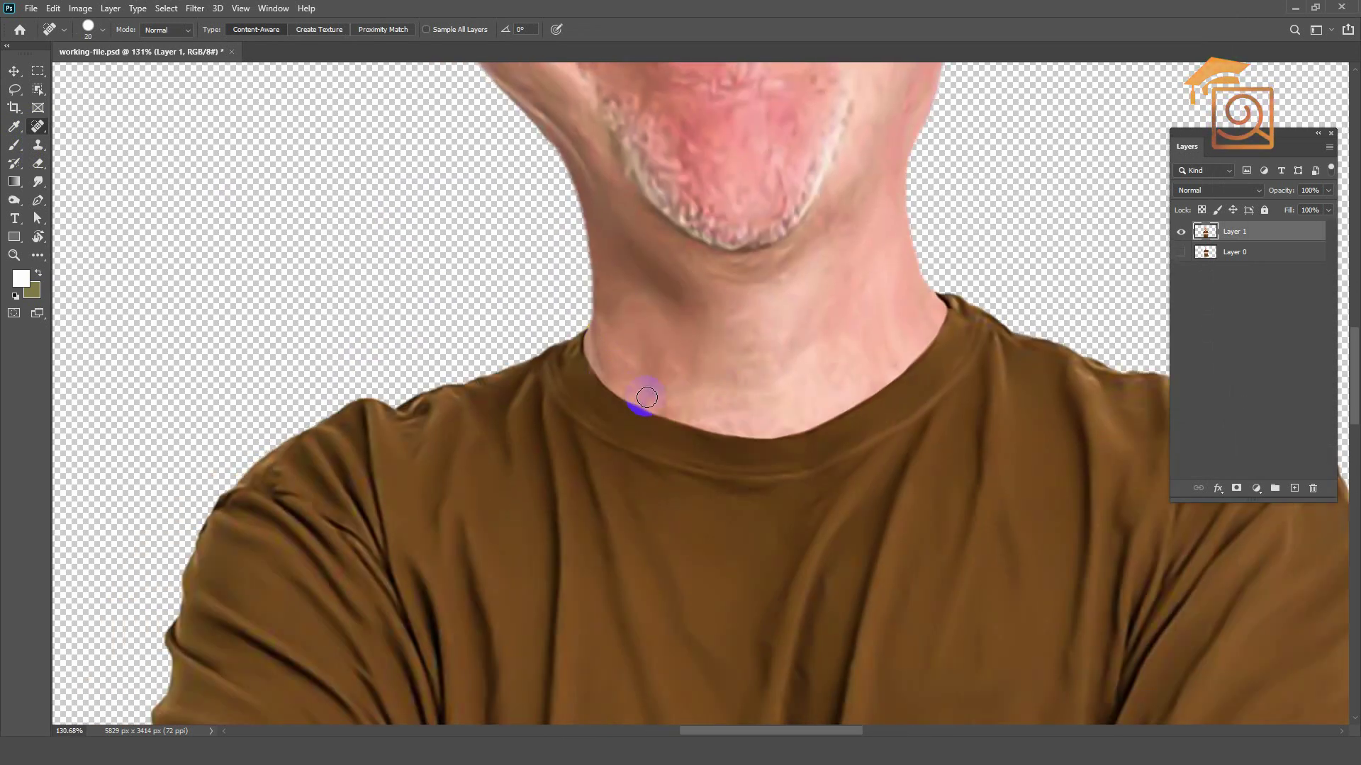
scroll(753, 373, down, 2)
drag(753, 372, 757, 633)
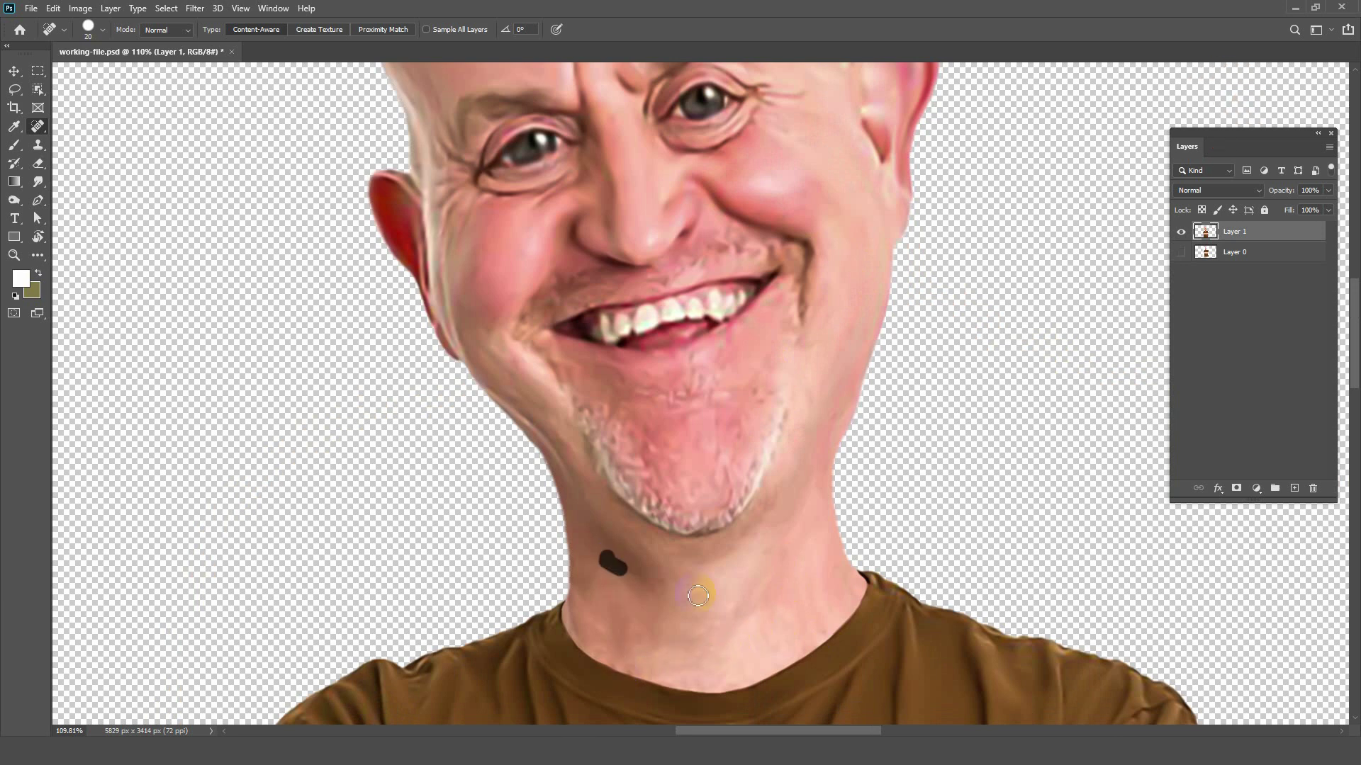
drag(663, 455, 629, 463)
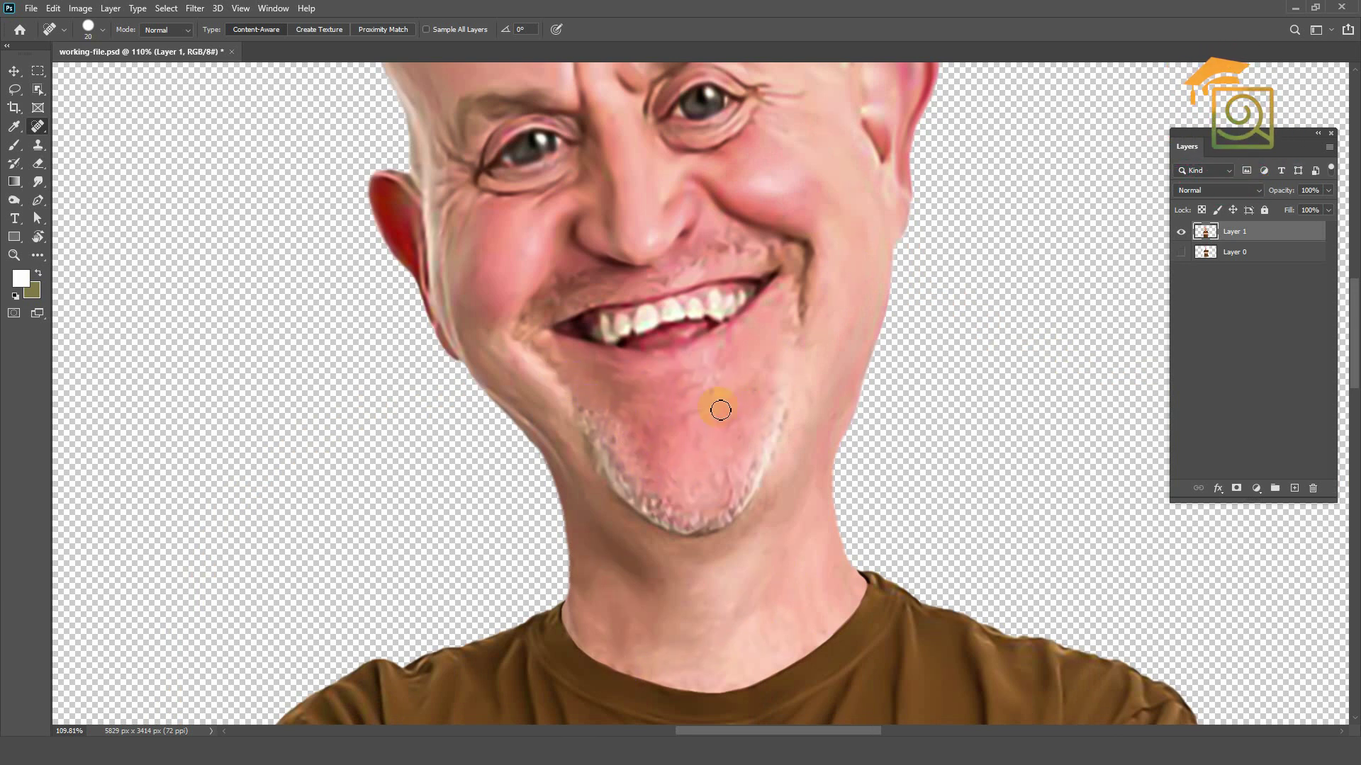
Spot-heal two small blemishes on the crossed forearm
scroll(729, 419, down, 4)
scroll(651, 229, up, 3)
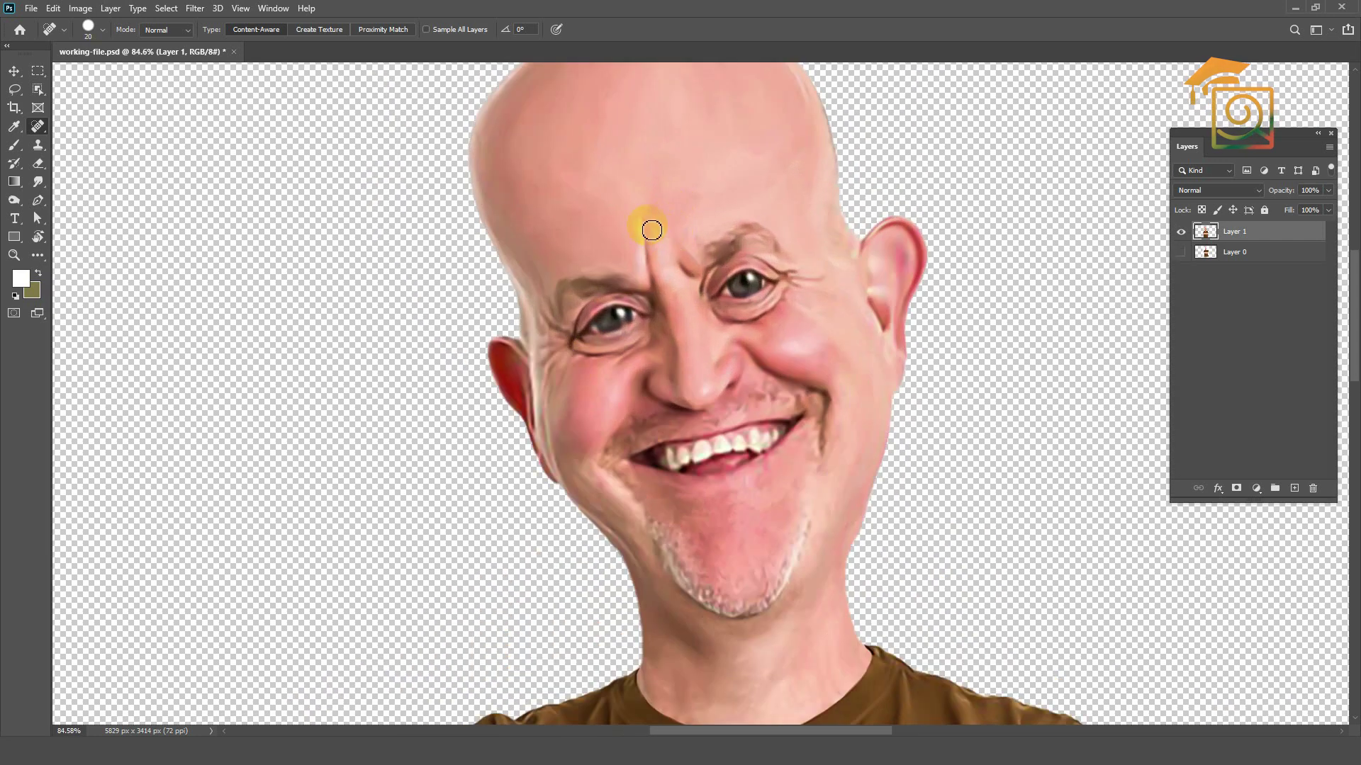
scroll(650, 231, down, 2)
scroll(660, 255, down, 2)
scroll(711, 237, up, 2)
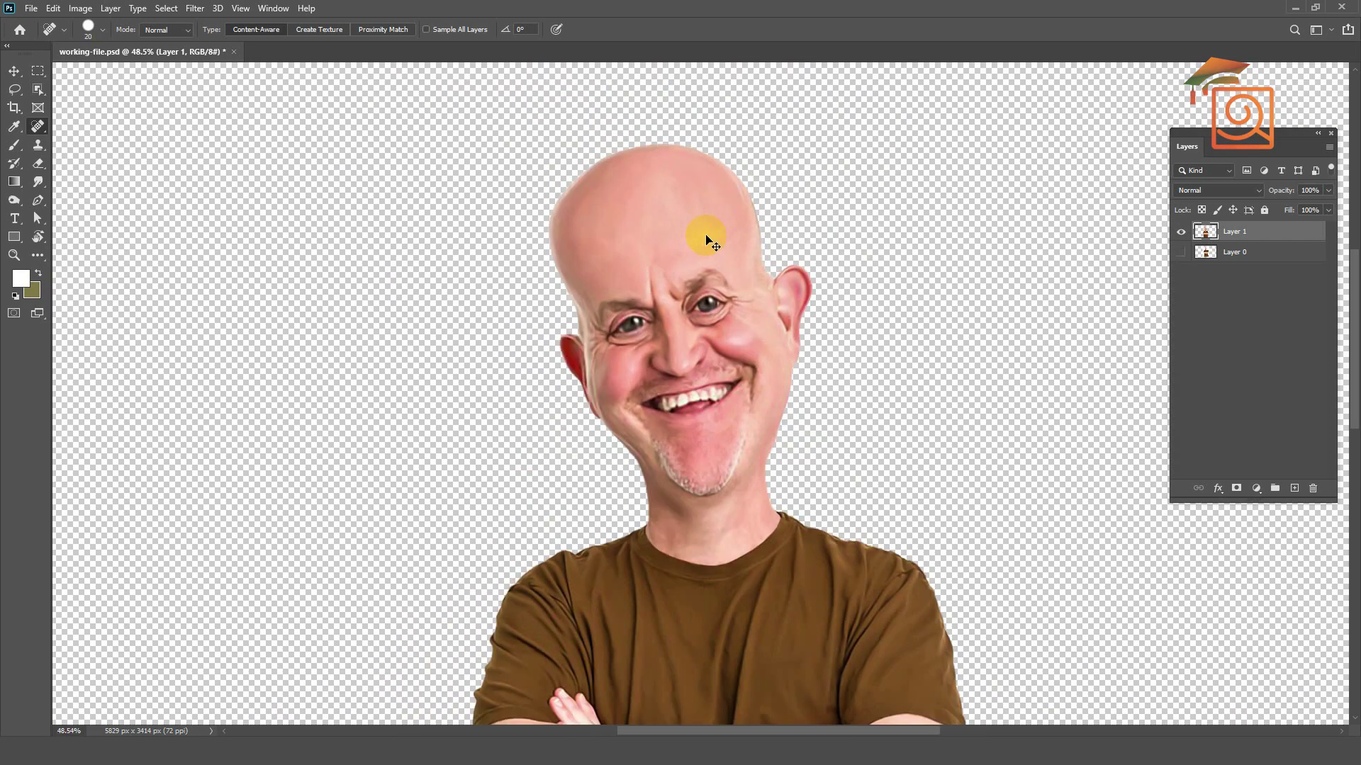
scroll(704, 233, up, 2)
scroll(681, 289, down, 2)
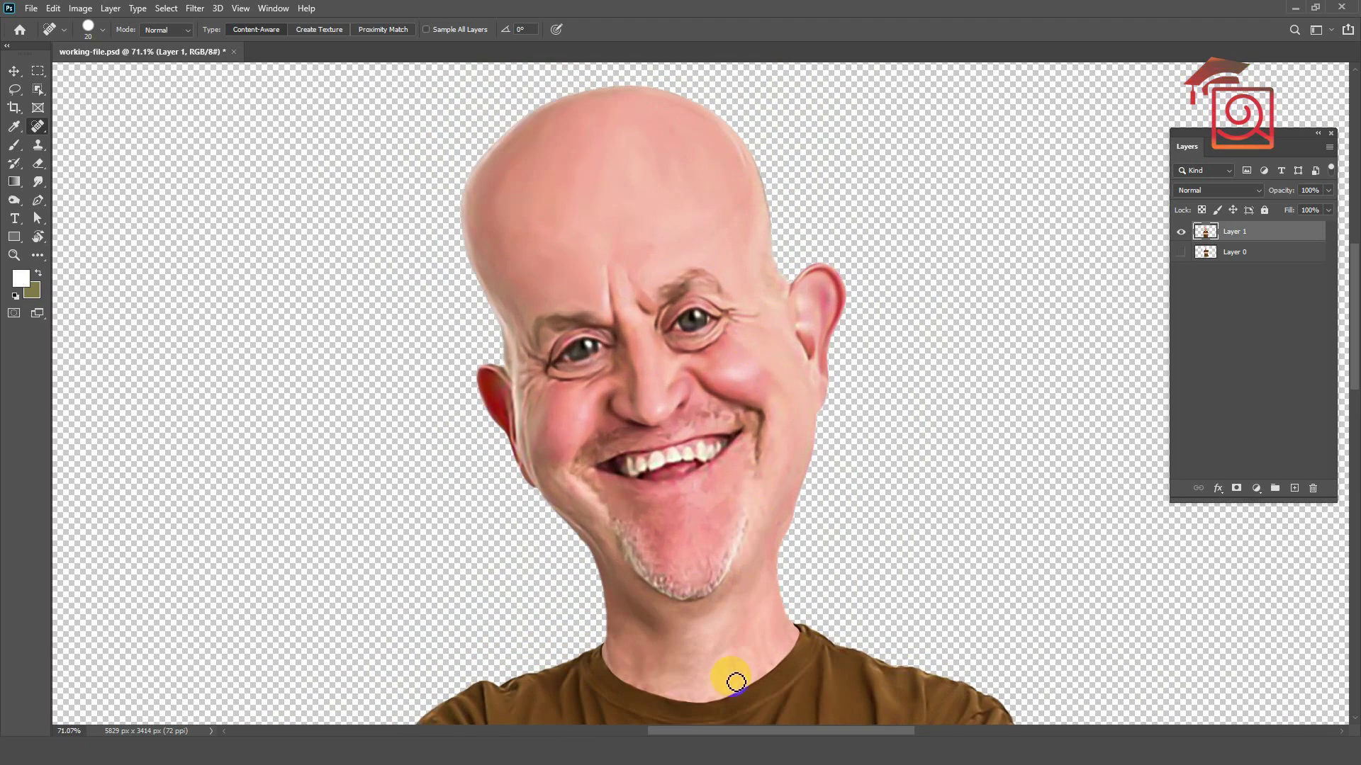
scroll(735, 682, up, 2)
scroll(707, 416, down, 3)
scroll(707, 568, up, 2)
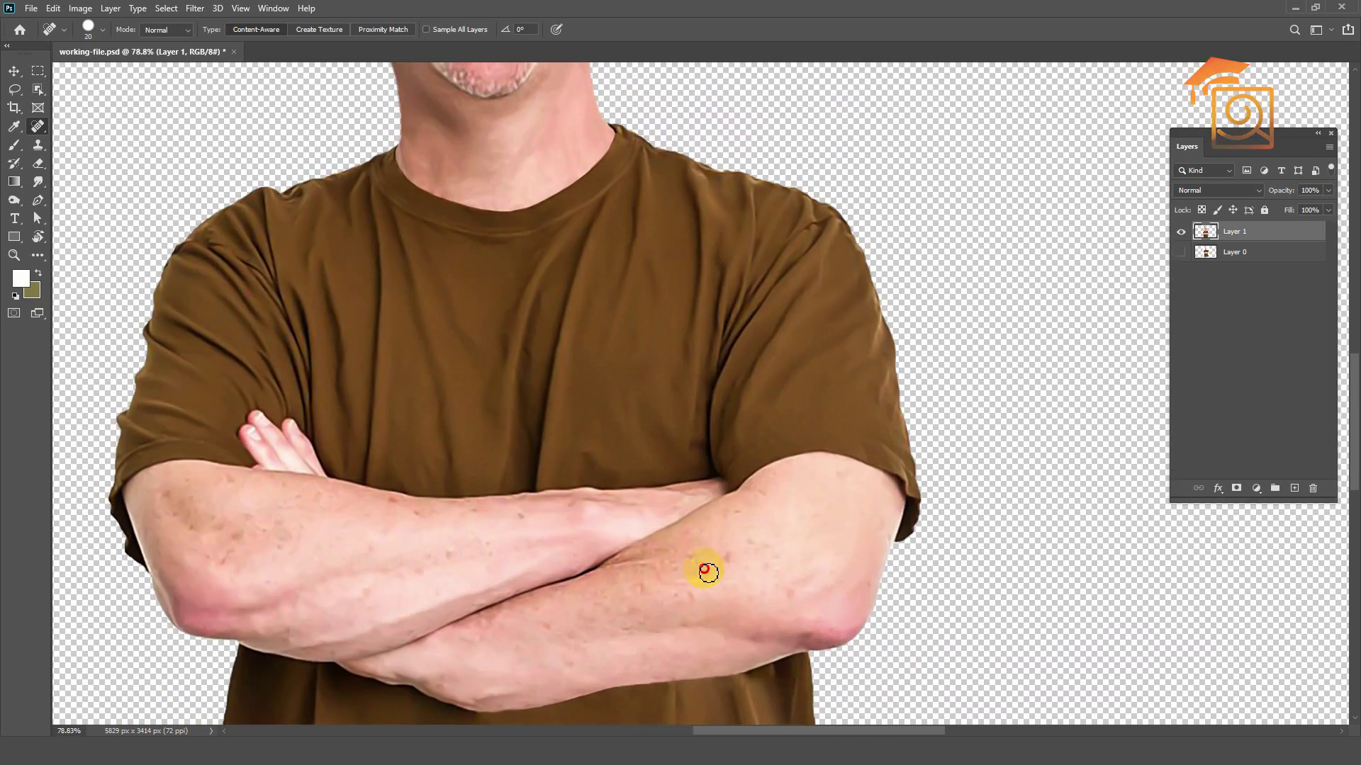
drag(489, 518, 535, 523)
drag(684, 552, 717, 558)
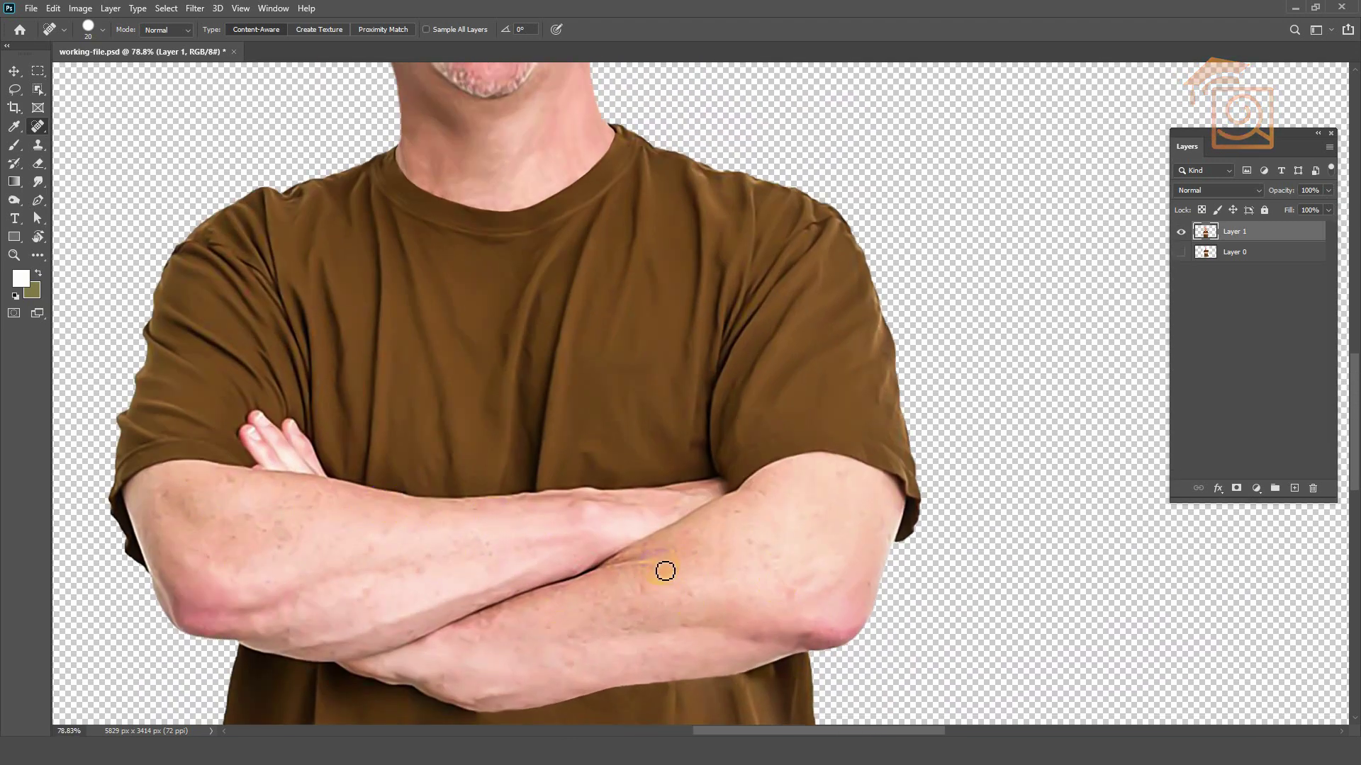
scroll(692, 416, down, 5)
click(15, 71)
Duplicate the figure layer, invert it, and set its blend mode to Vivid Light
drag(1230, 234, 1296, 487)
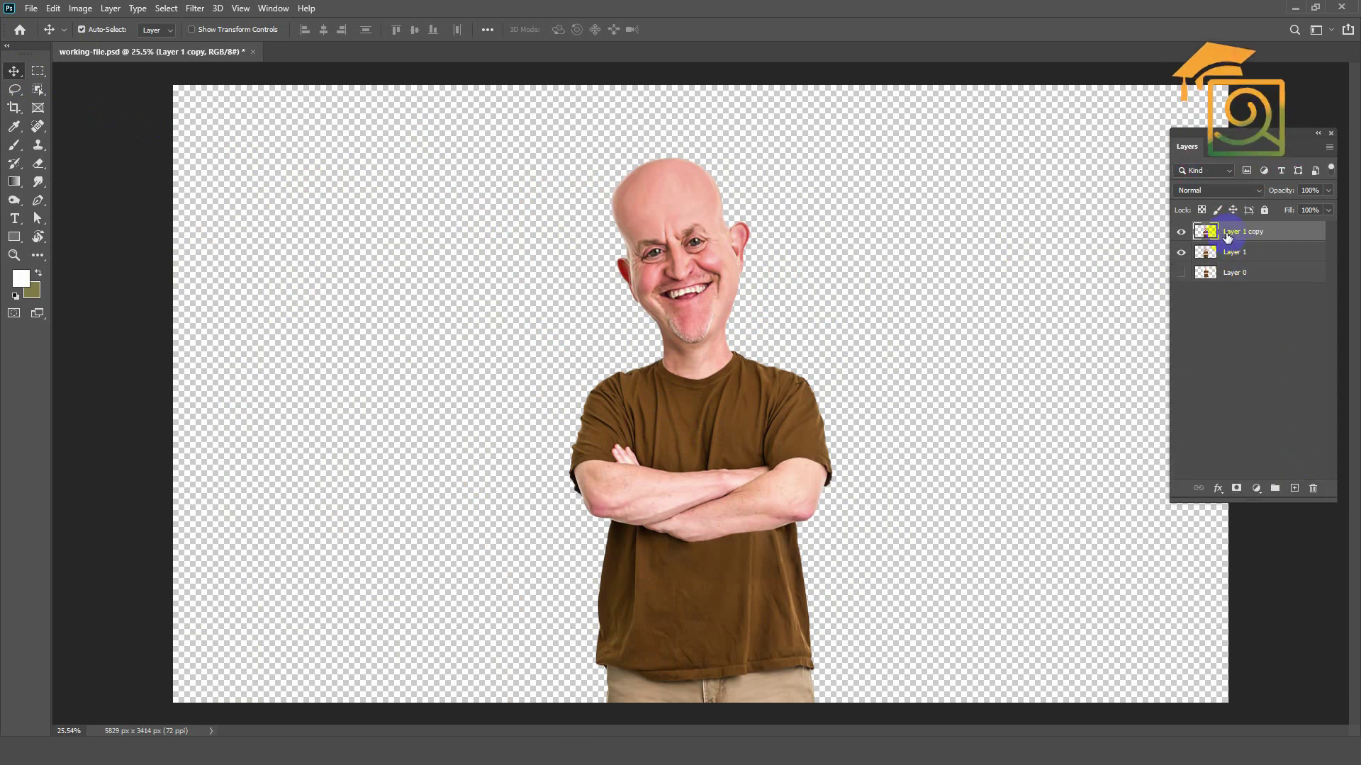
click(79, 10)
mouse_move(102, 45)
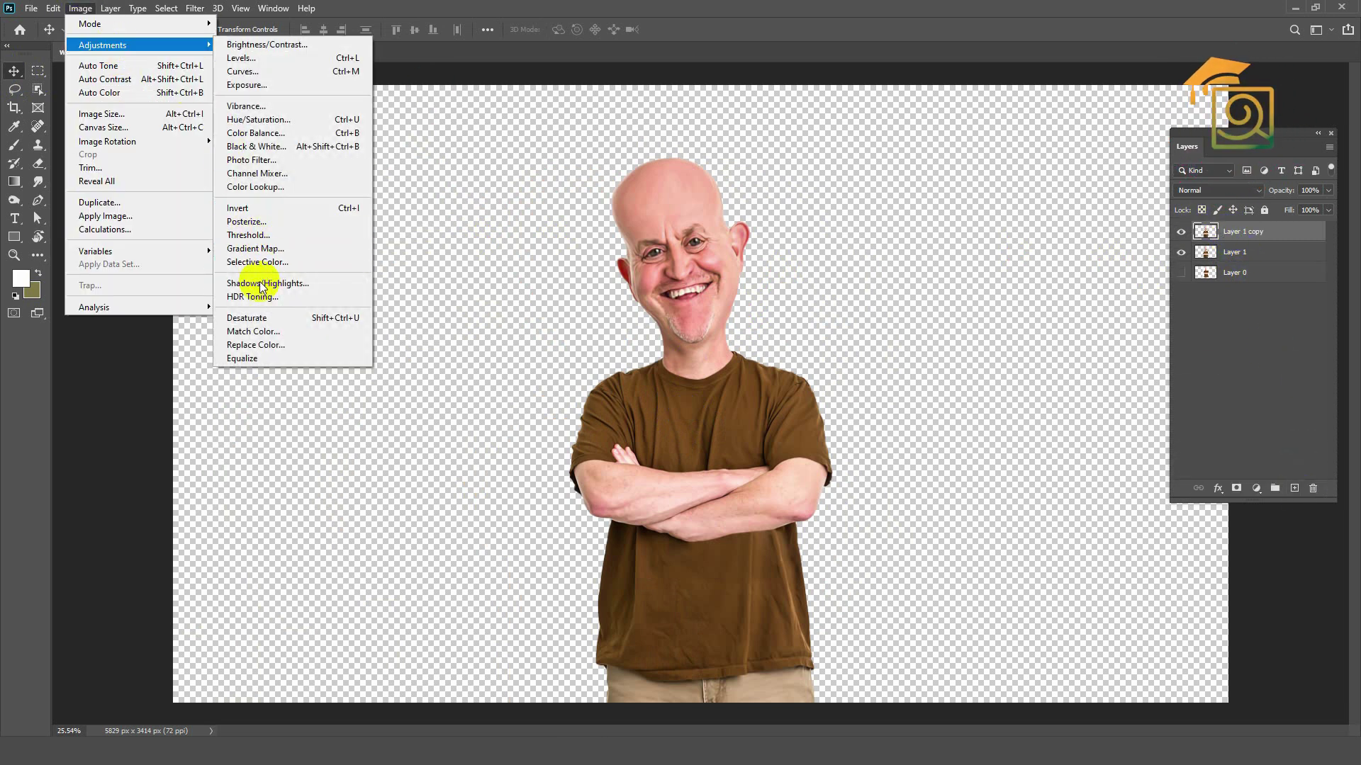
click(249, 210)
click(1211, 190)
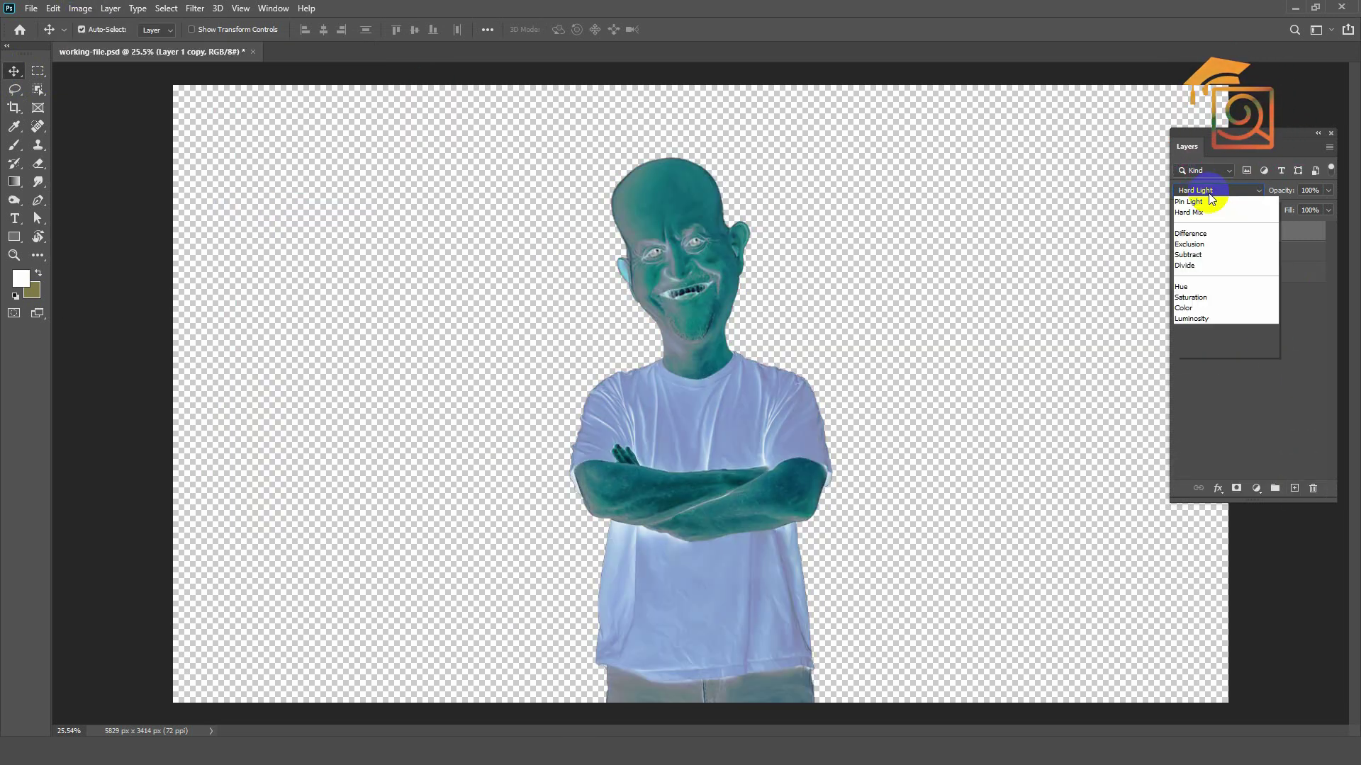
click(1195, 395)
Apply a High Pass filter with radius 5 to the duplicate layer
click(195, 9)
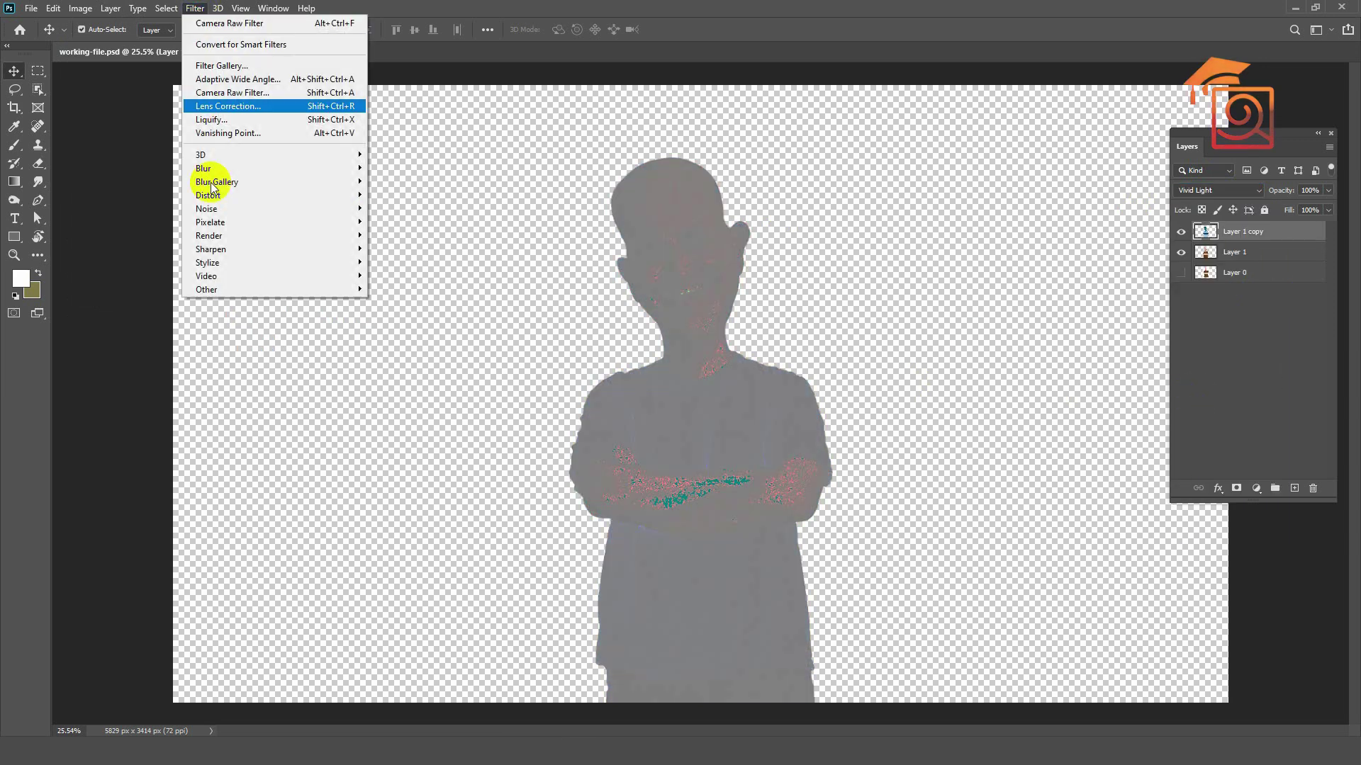
click(399, 302)
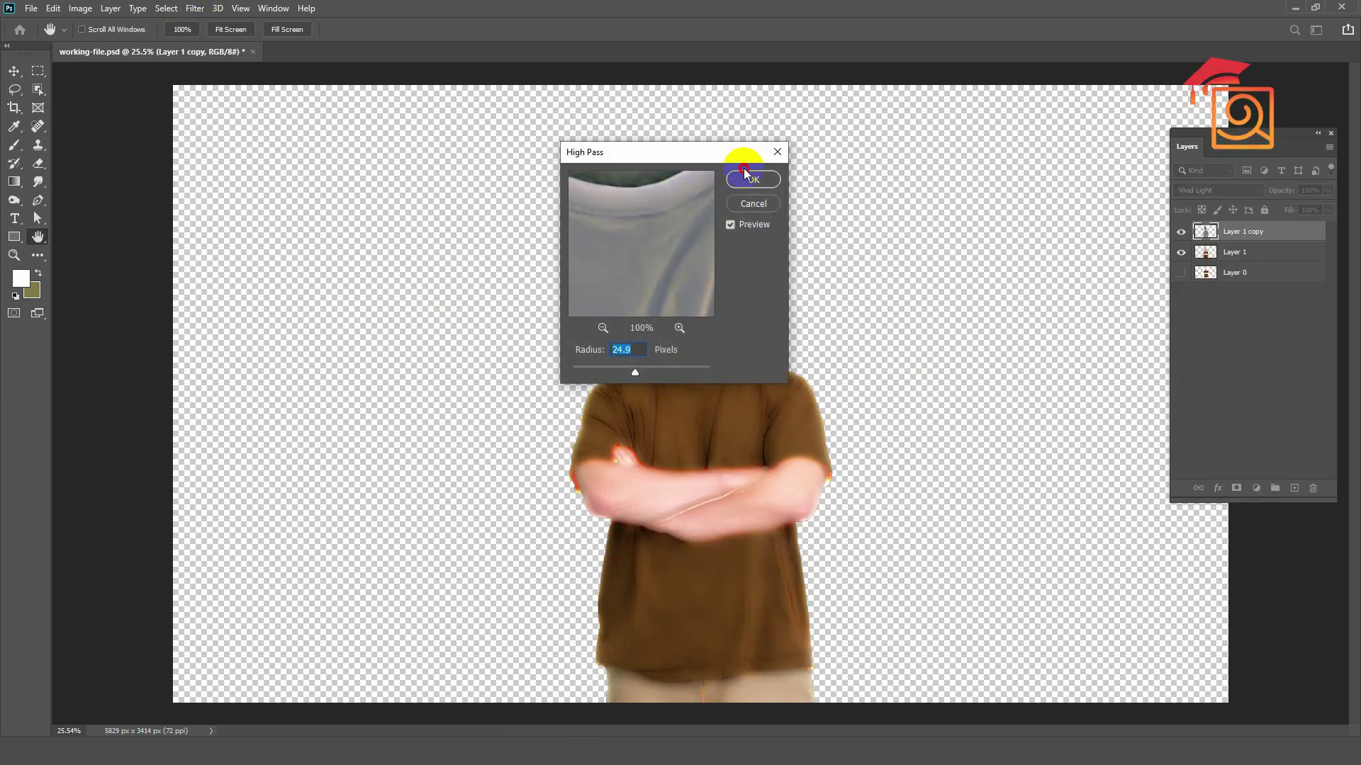
drag(654, 151, 921, 152)
key(ctrl+plus)
key(ctrl+plus)
key(ctrl+plus)
drag(658, 195, 663, 506)
drag(902, 366, 874, 366)
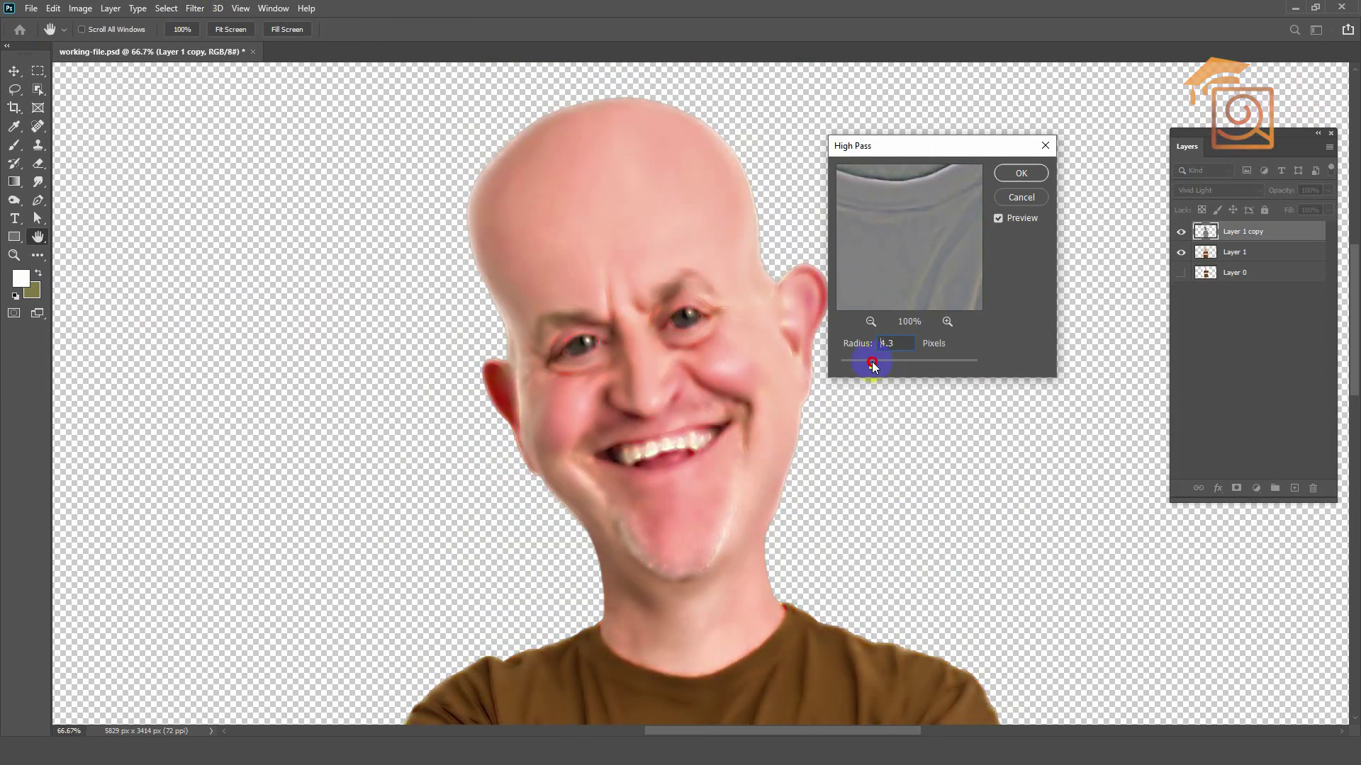
click(1004, 179)
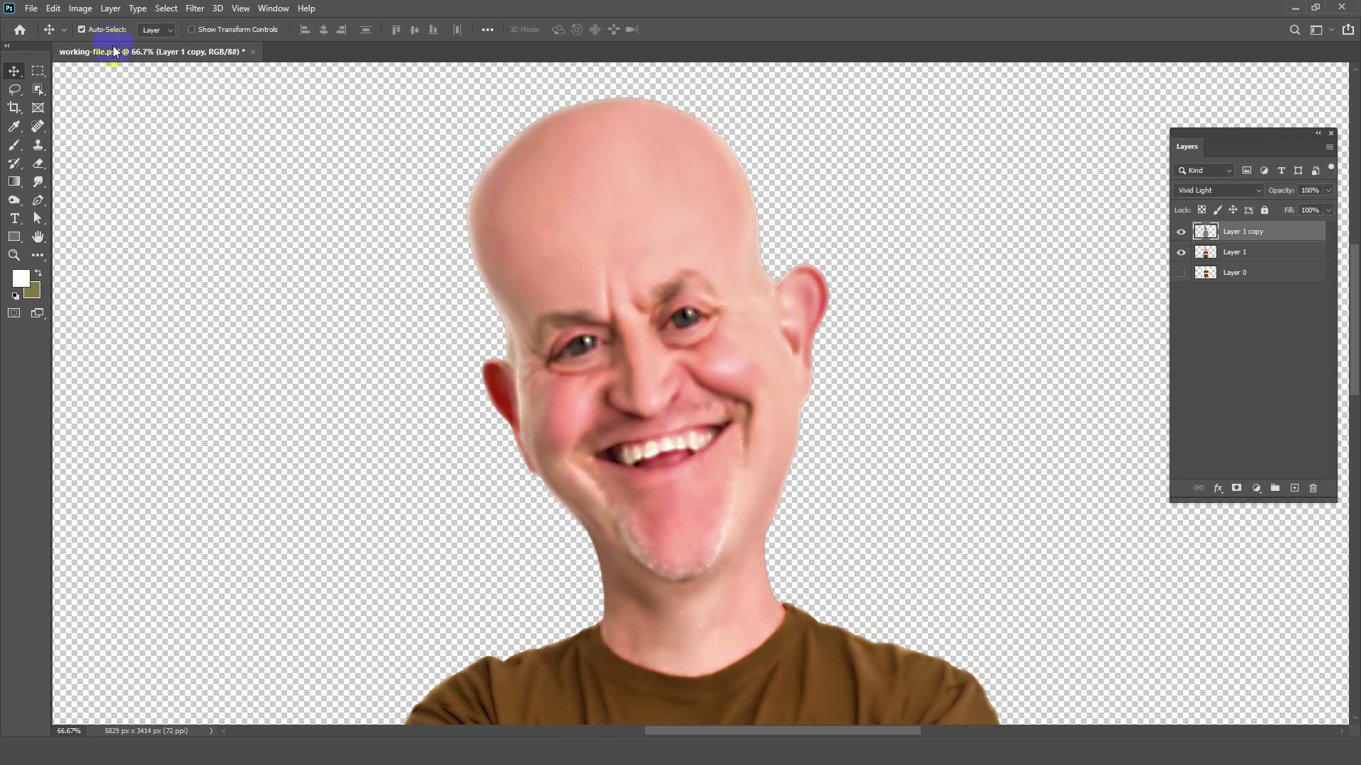
Preview a Gaussian Blur of about 3 px radius on the duplicate
click(193, 7)
click(424, 222)
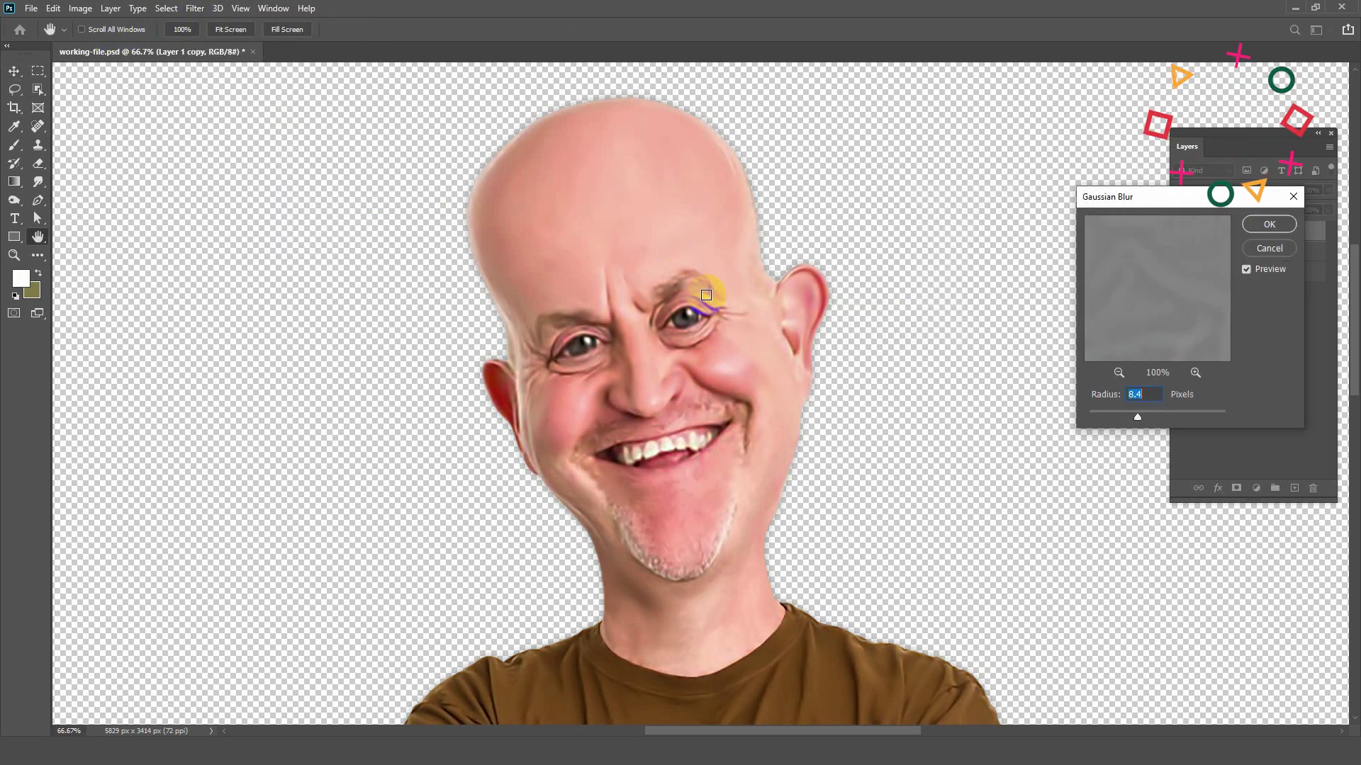
key(ctrl+1)
drag(1134, 417, 1118, 418)
Confirm the Gaussian Blur and add an inverted black layer mask to Layer 1 copy
click(1270, 224)
key(v)
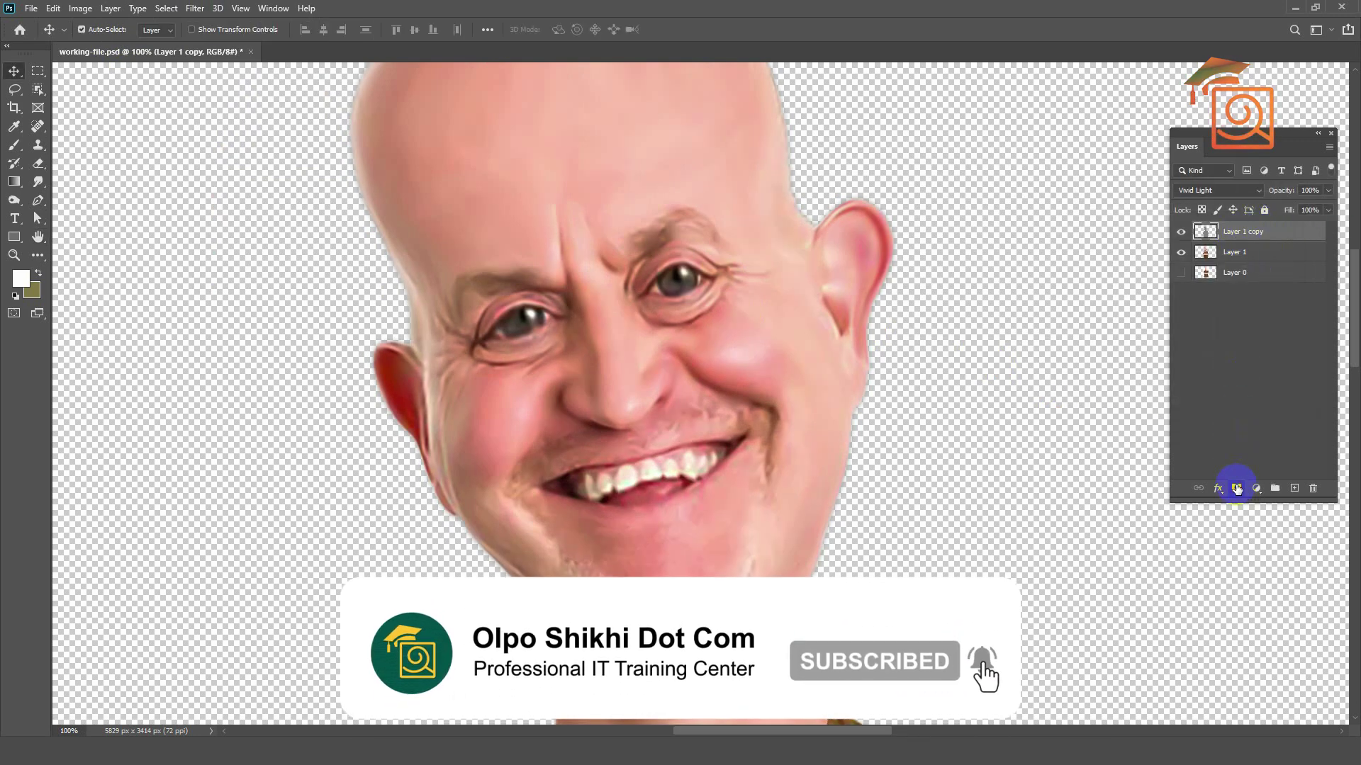
click(1236, 488)
key(ctrl+i)
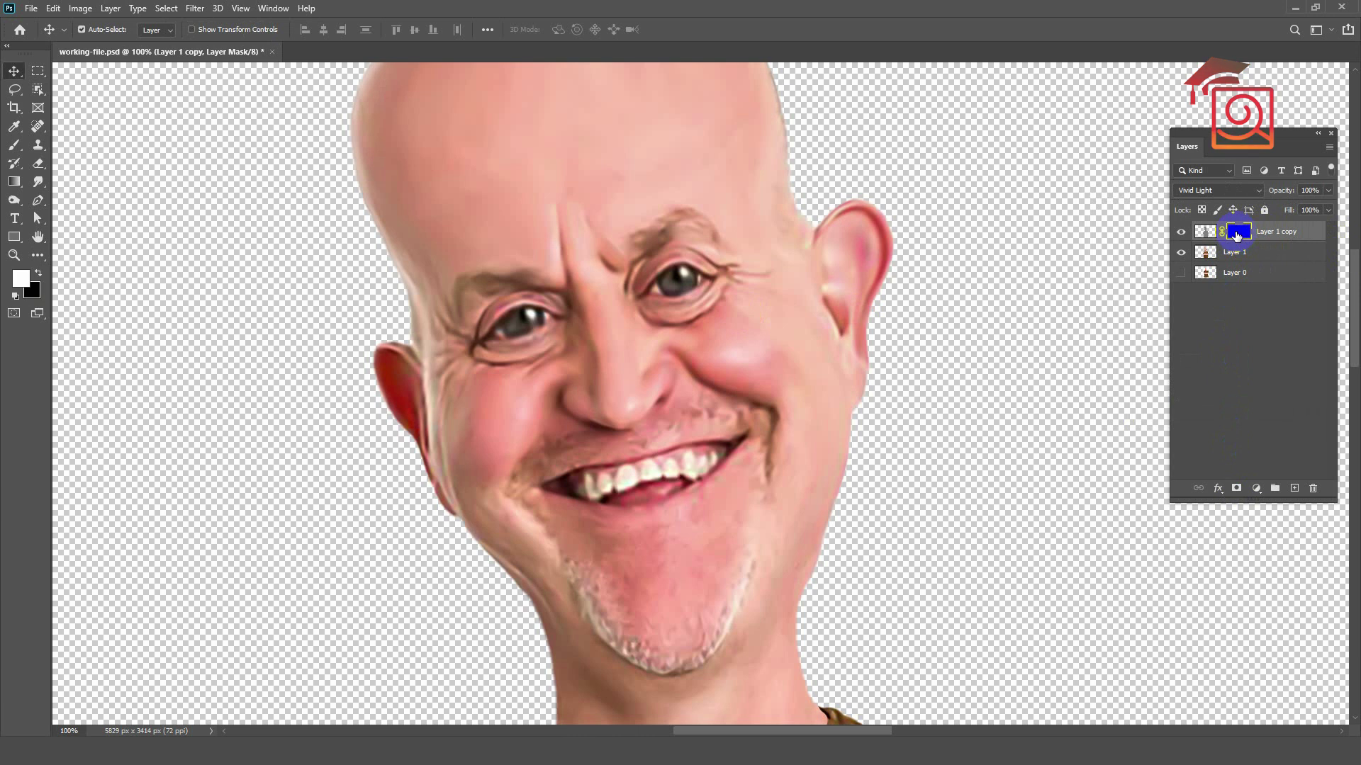
Paint white on the mask to reveal the smoothing over the forearm and face
click(15, 146)
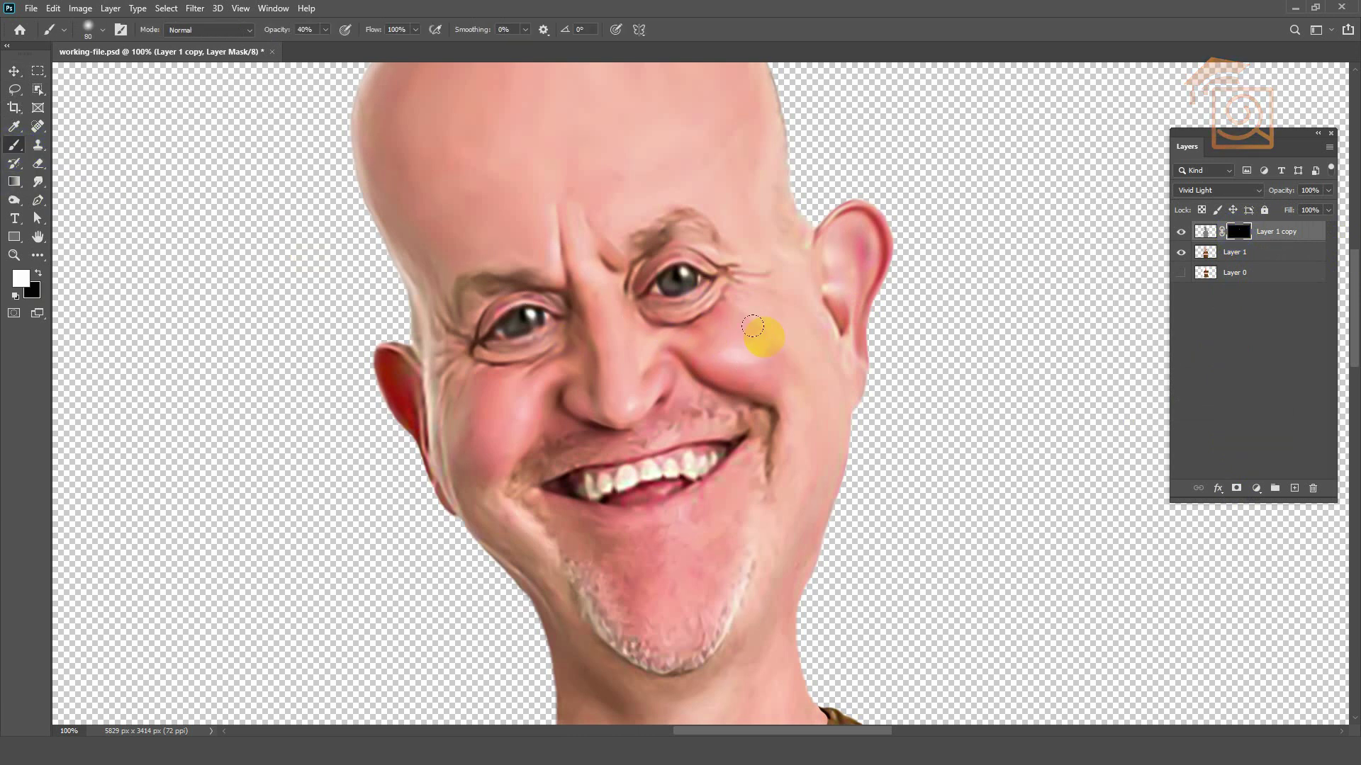
scroll(553, 180, down, 3)
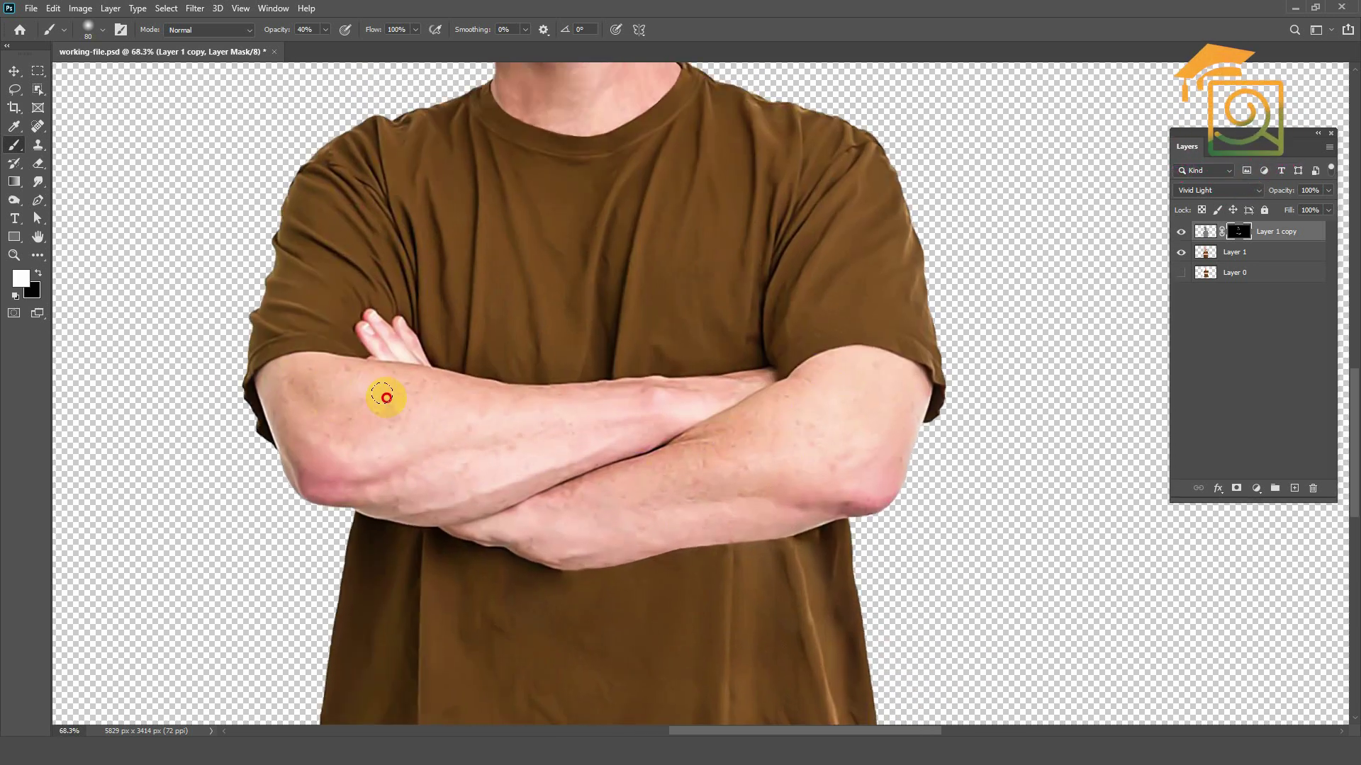
scroll(372, 384, up, 1)
click(768, 405)
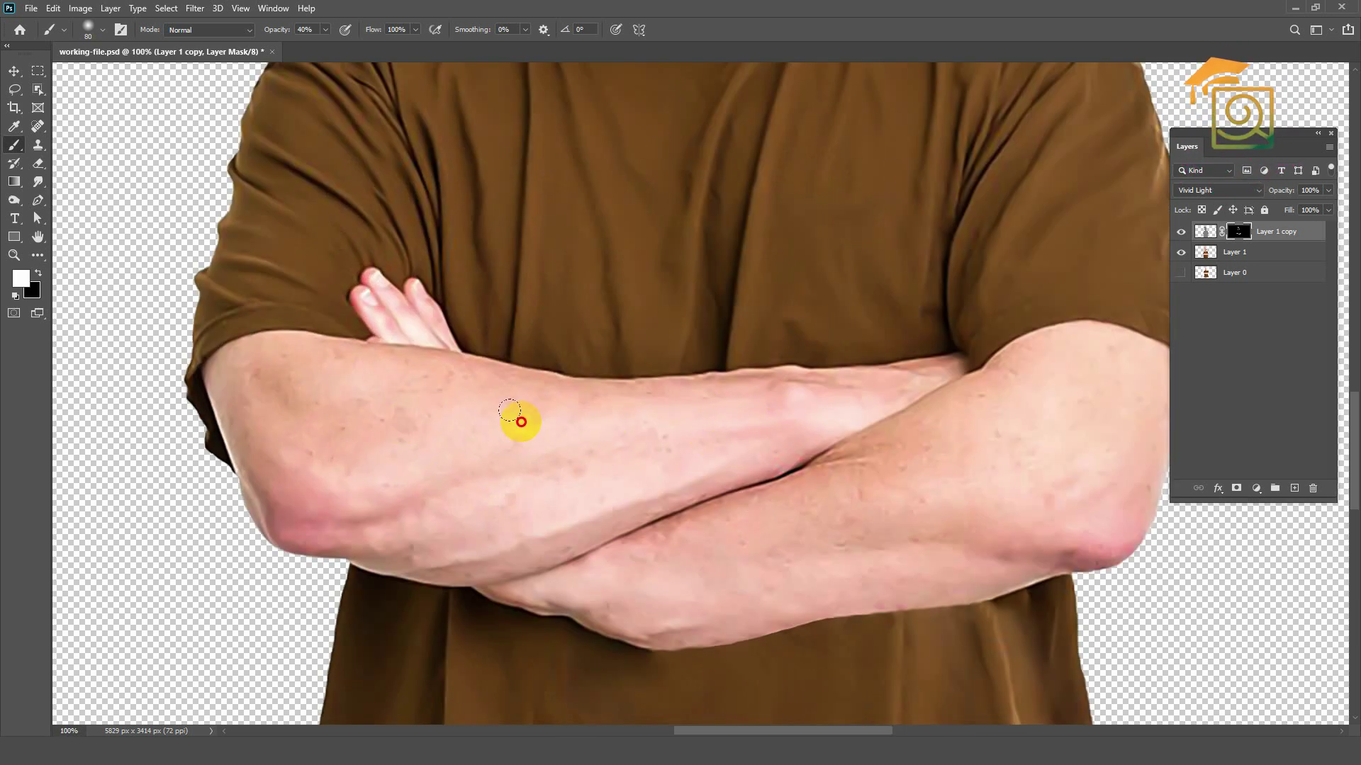
scroll(831, 456, down, 1)
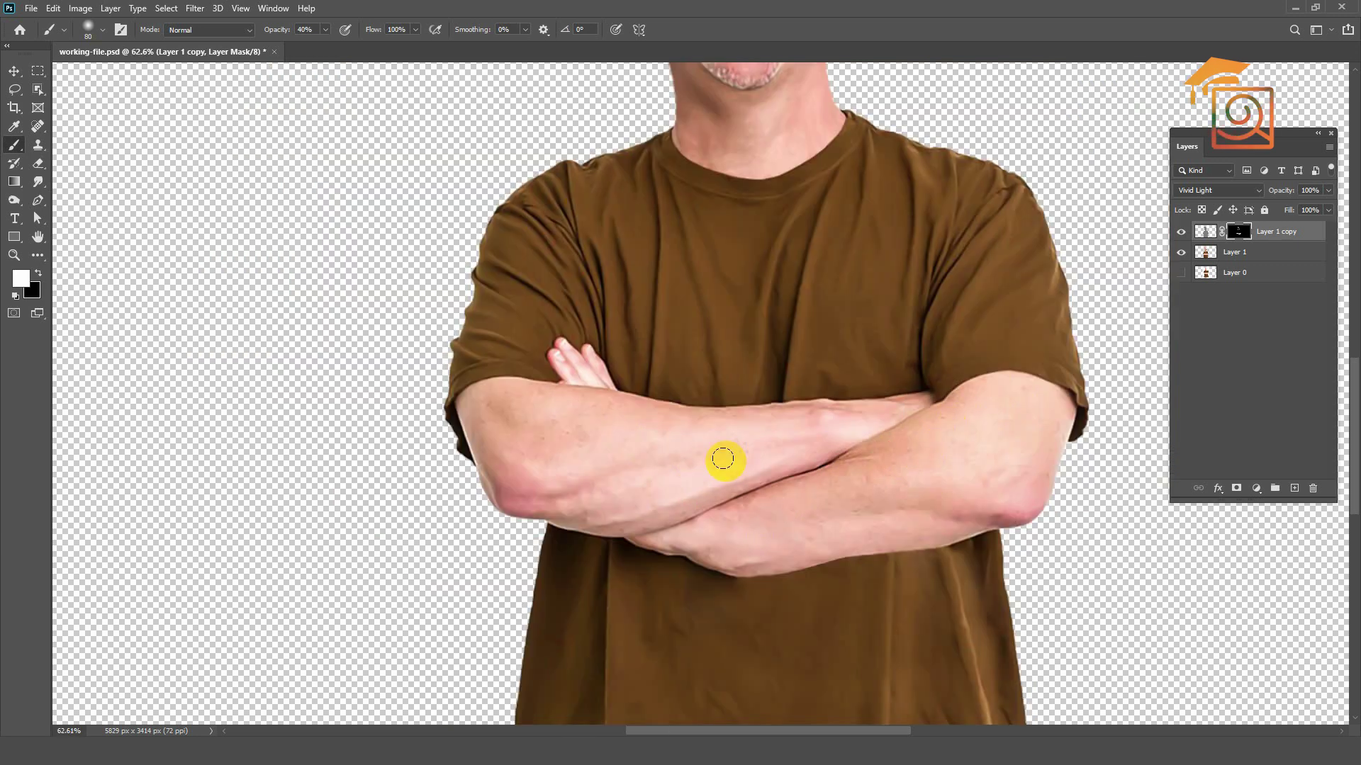
drag(842, 495, 932, 672)
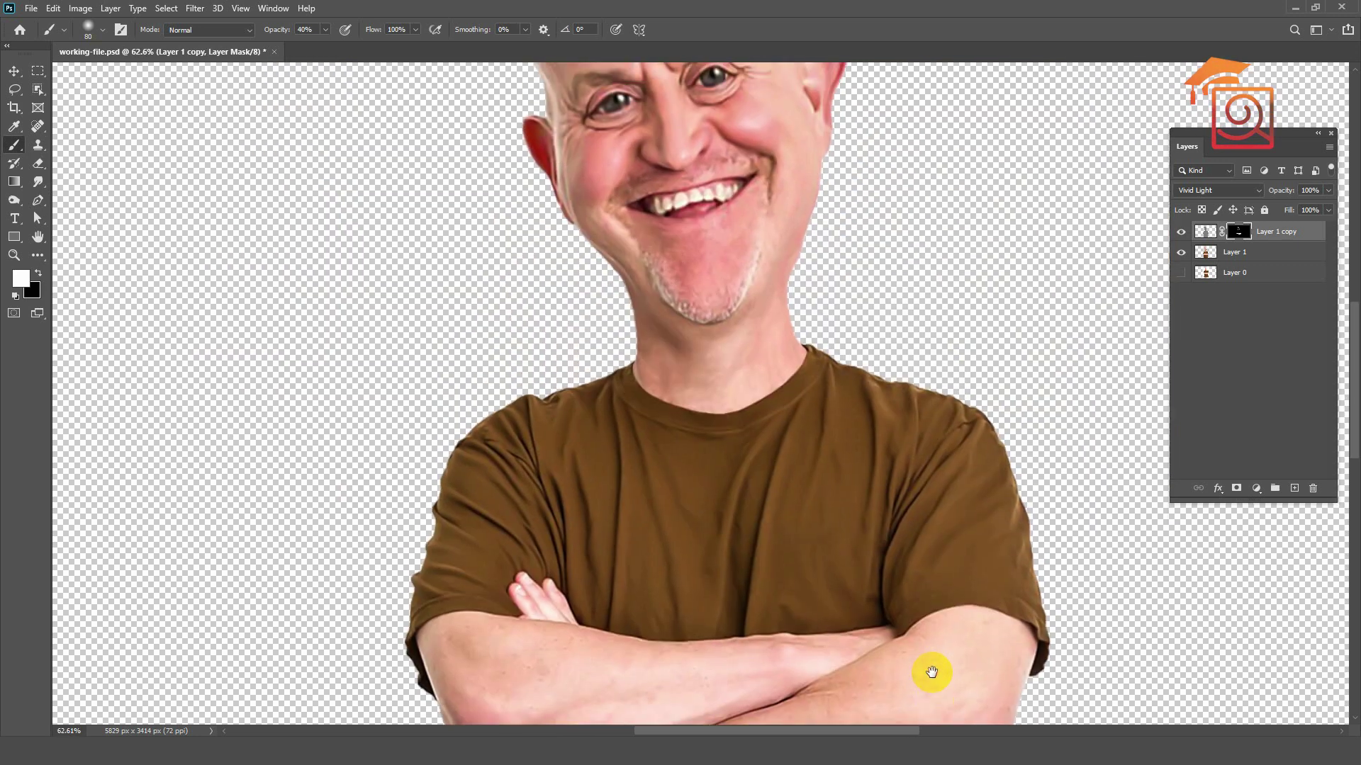
scroll(659, 374, up, 1)
scroll(753, 219, up, 1)
scroll(781, 273, up, 1)
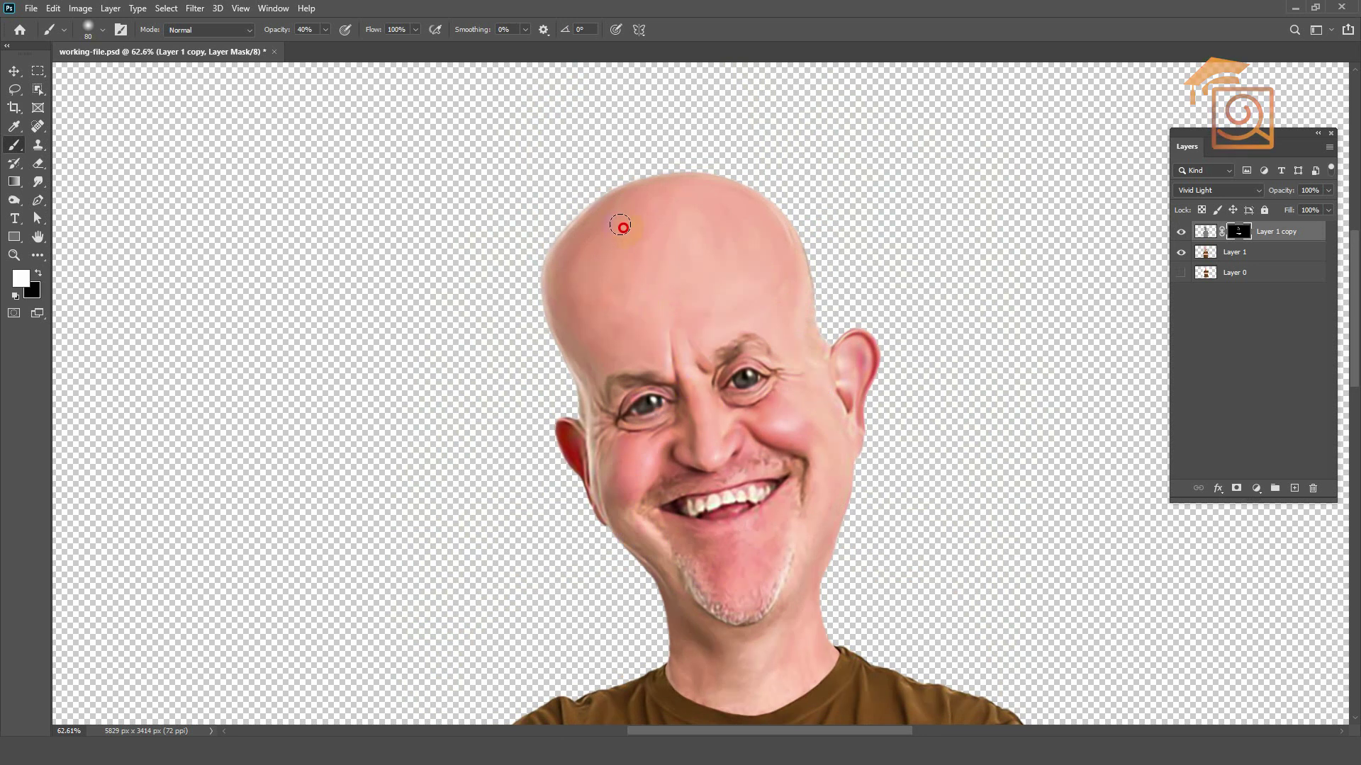
scroll(718, 372, down, 1)
scroll(837, 555, down, 1)
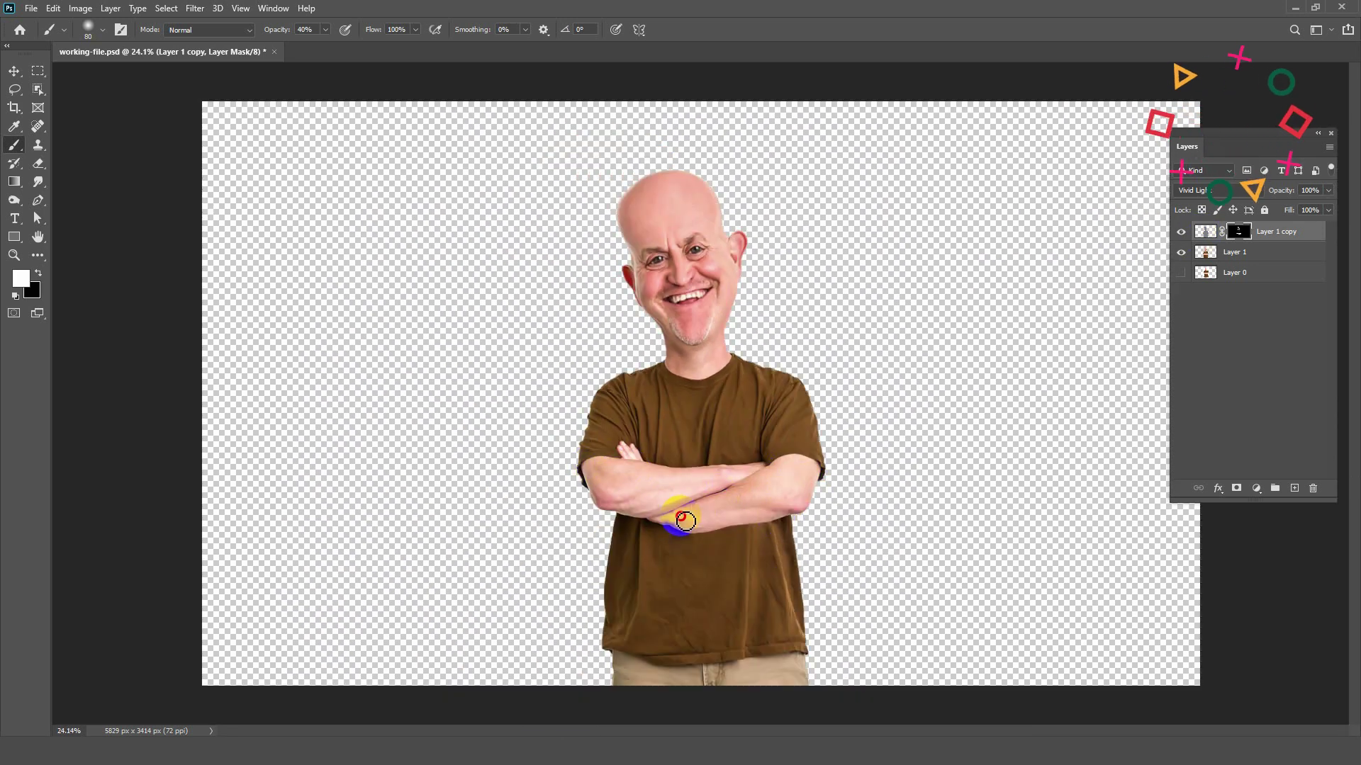
scroll(683, 510, down, 1)
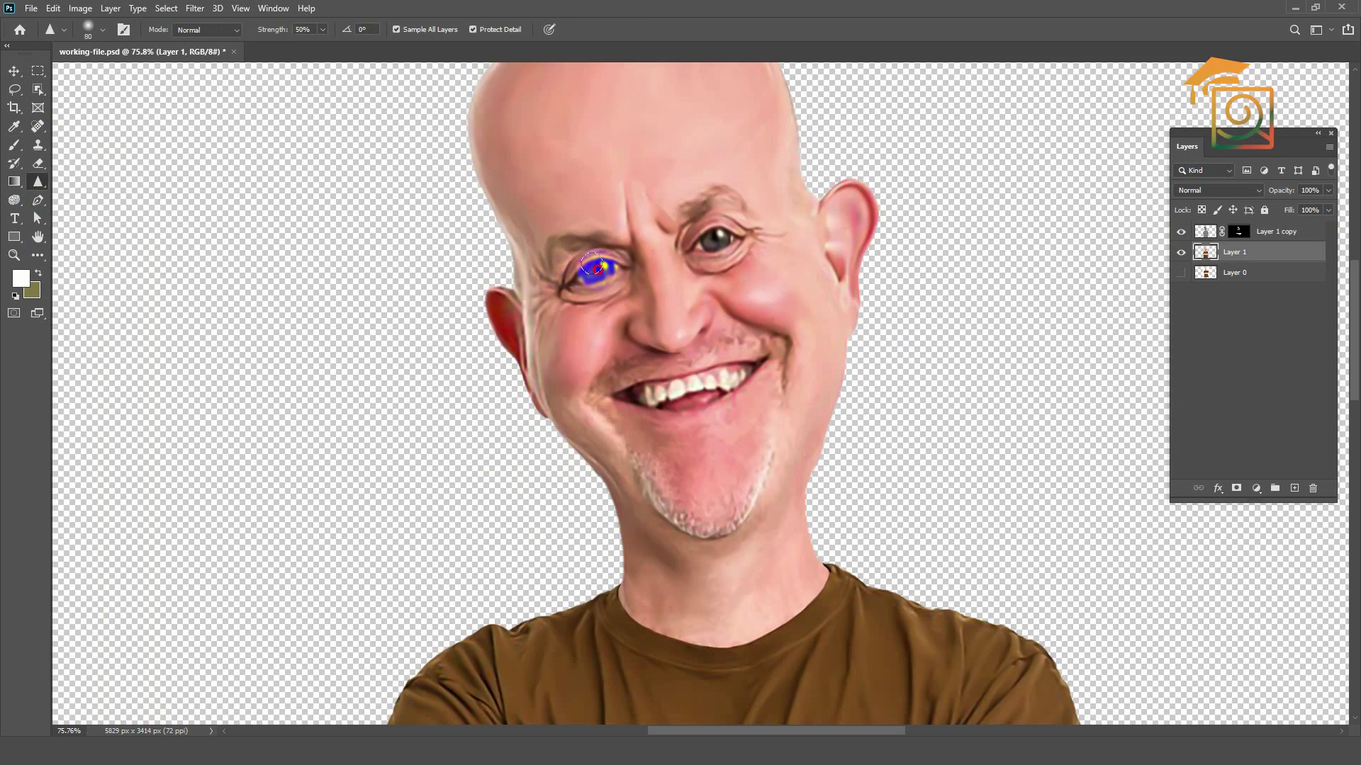
Sharpen Layer 1 from the nose down to the teeth
drag(691, 340, 686, 391)
scroll(638, 298, down, 5)
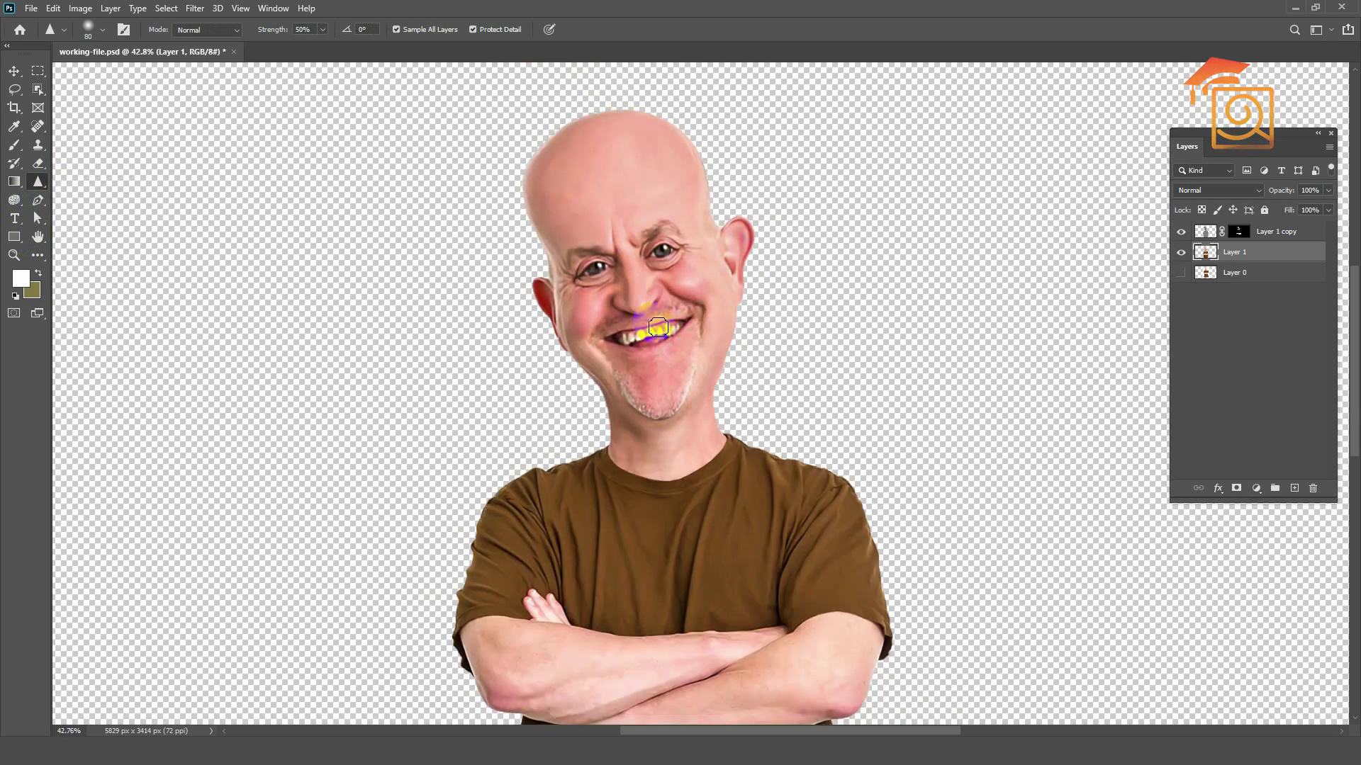
click(15, 70)
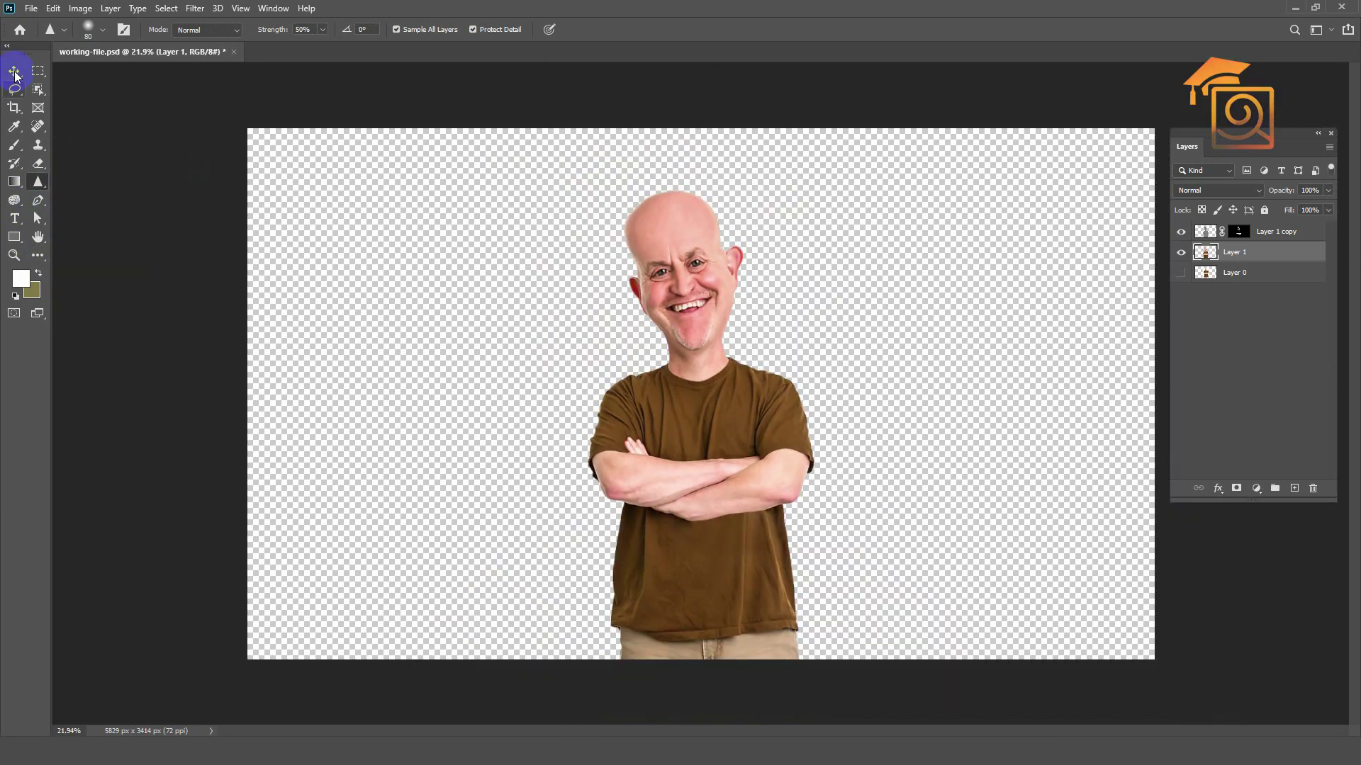
scroll(857, 267, up, 2)
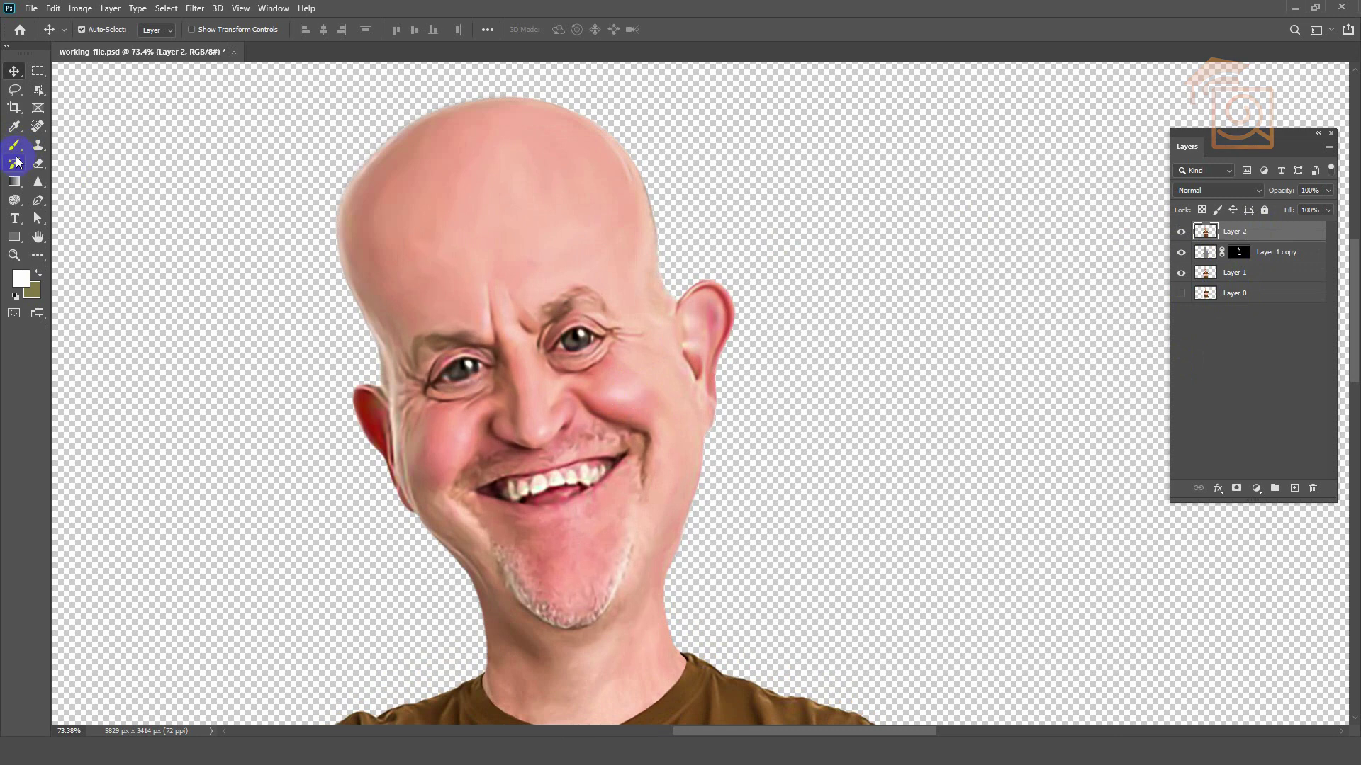
Sample the cheek skin tone and shift its hue to pink f38989 as foreground colour
right_click(14, 126)
click(61, 138)
click(20, 279)
click(610, 395)
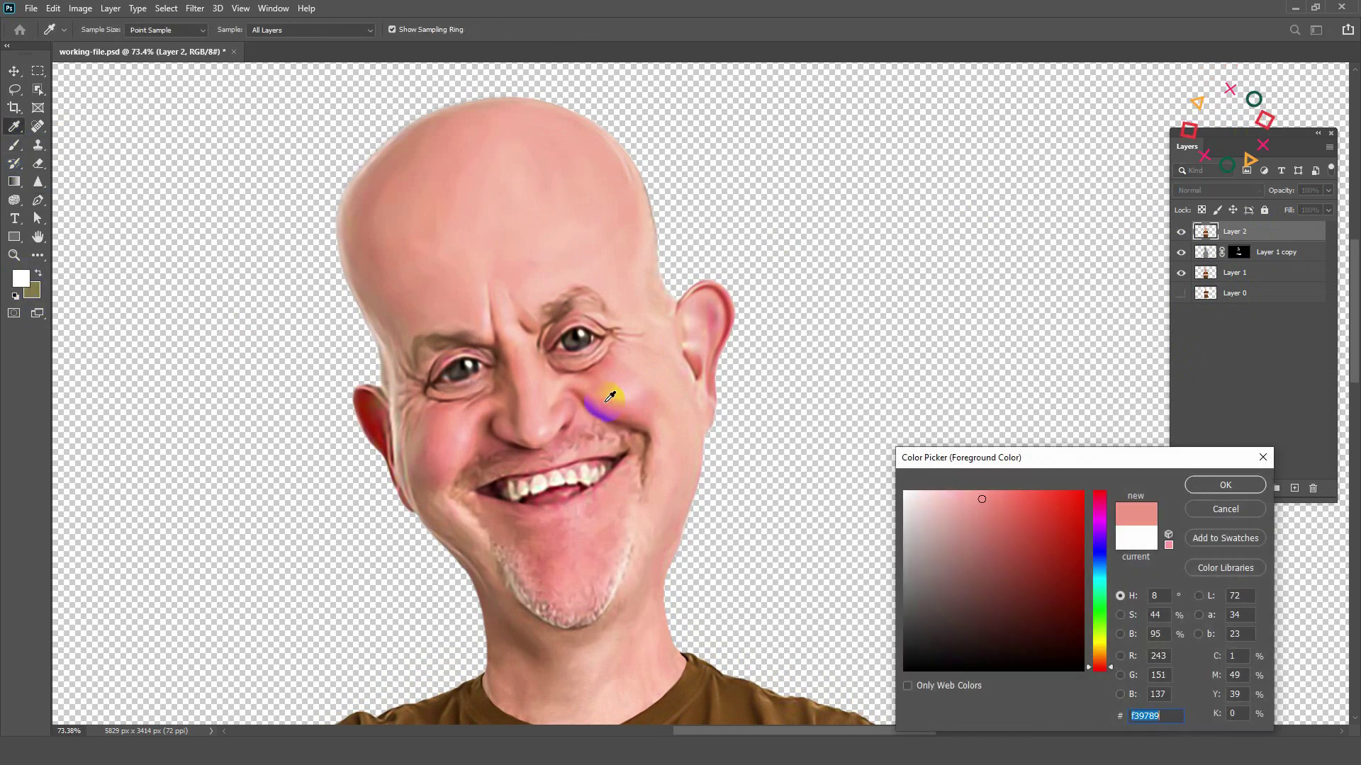
drag(1109, 672, 1109, 675)
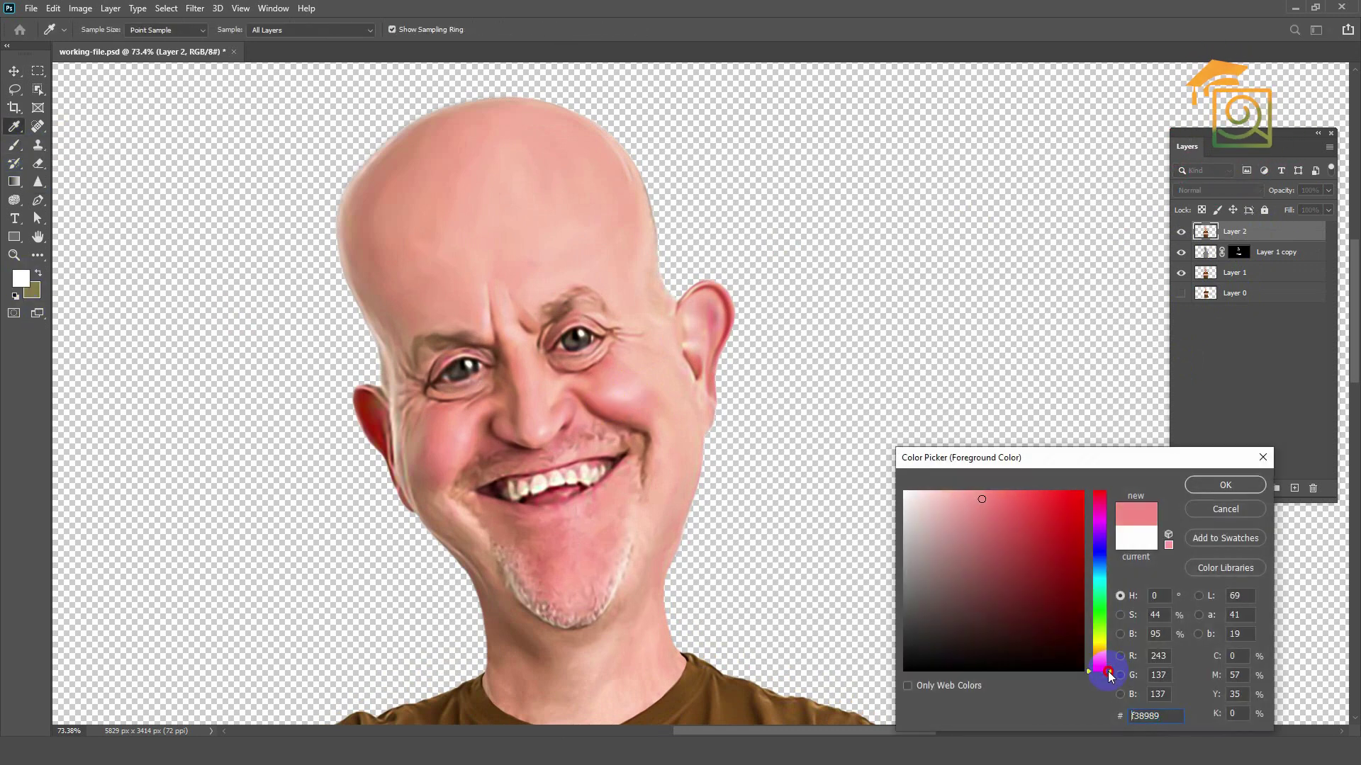
click(1225, 485)
On a new layer, brush soft pink blush at 10% opacity over cheeks, nose and skull
key(b)
right_click(14, 144)
click(59, 146)
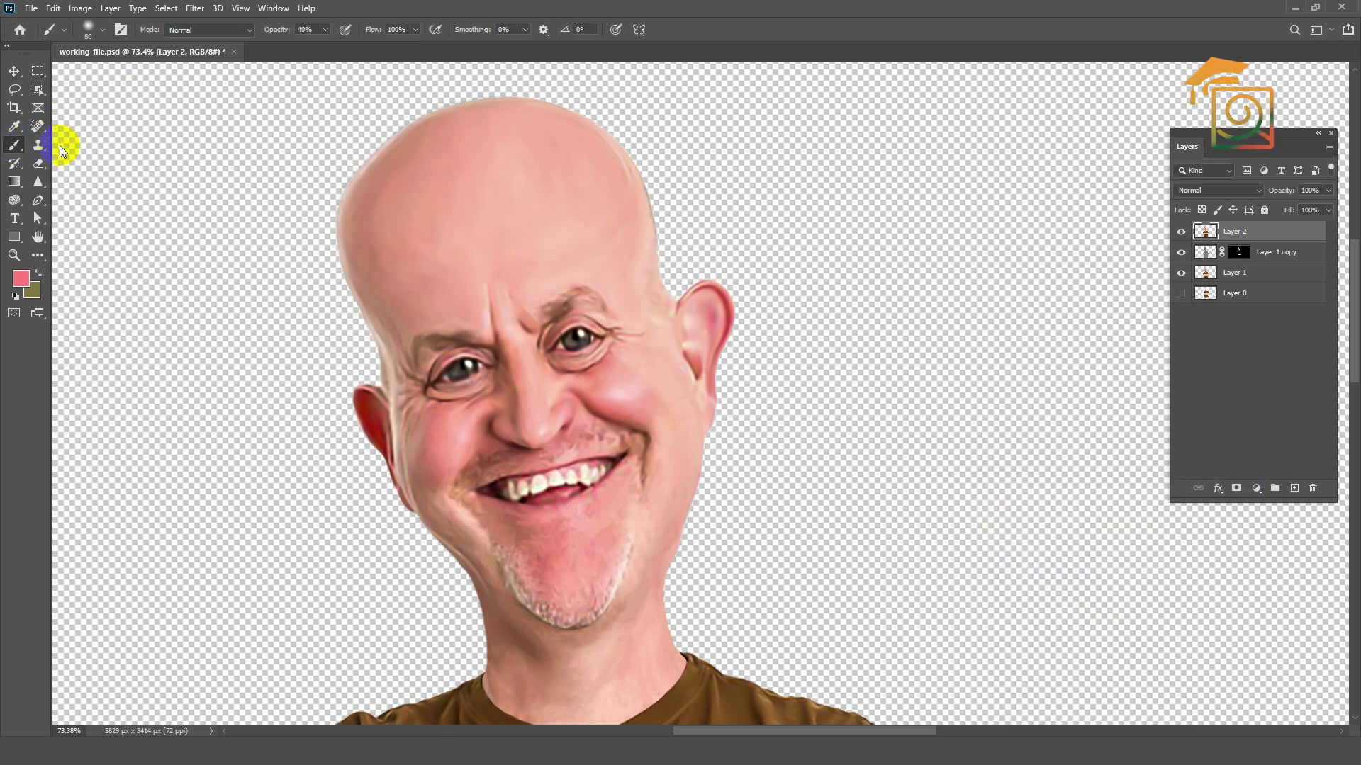
click(1294, 489)
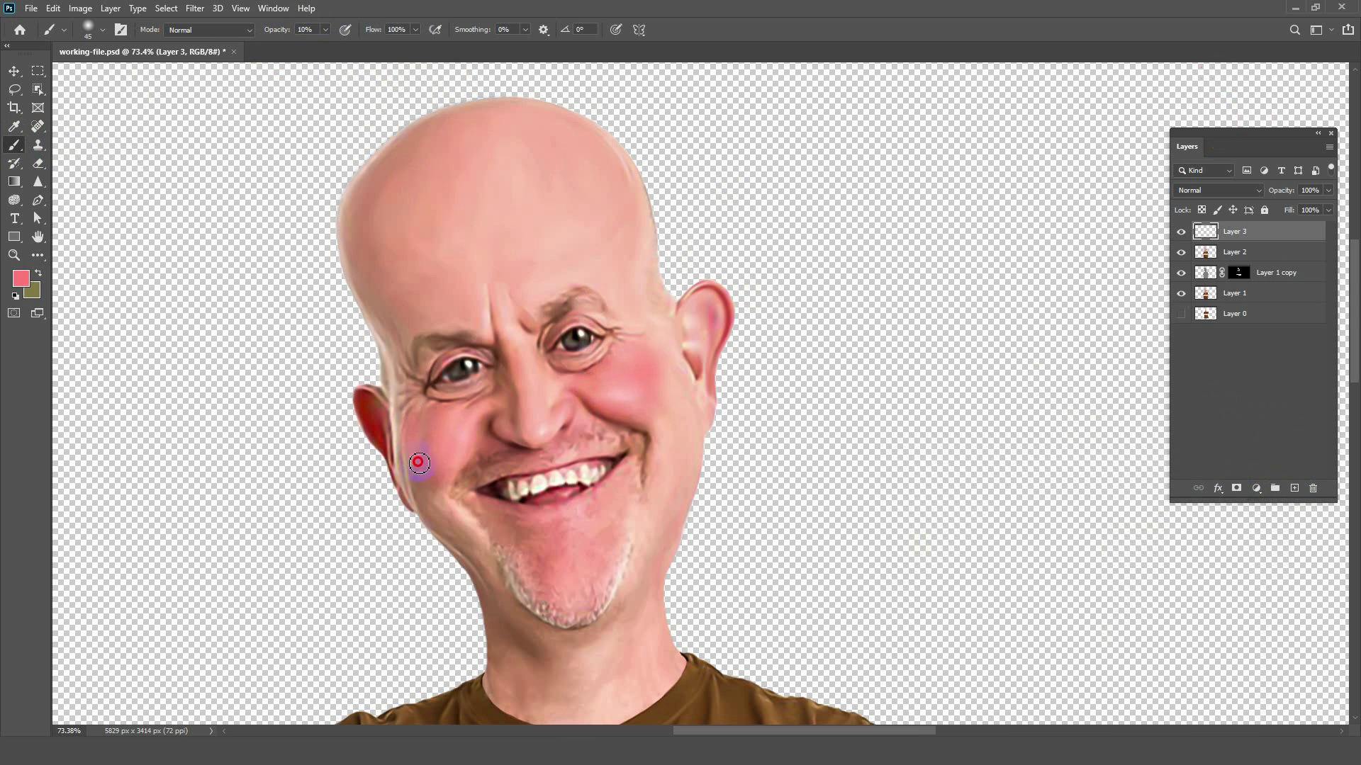
scroll(418, 462, down, 2)
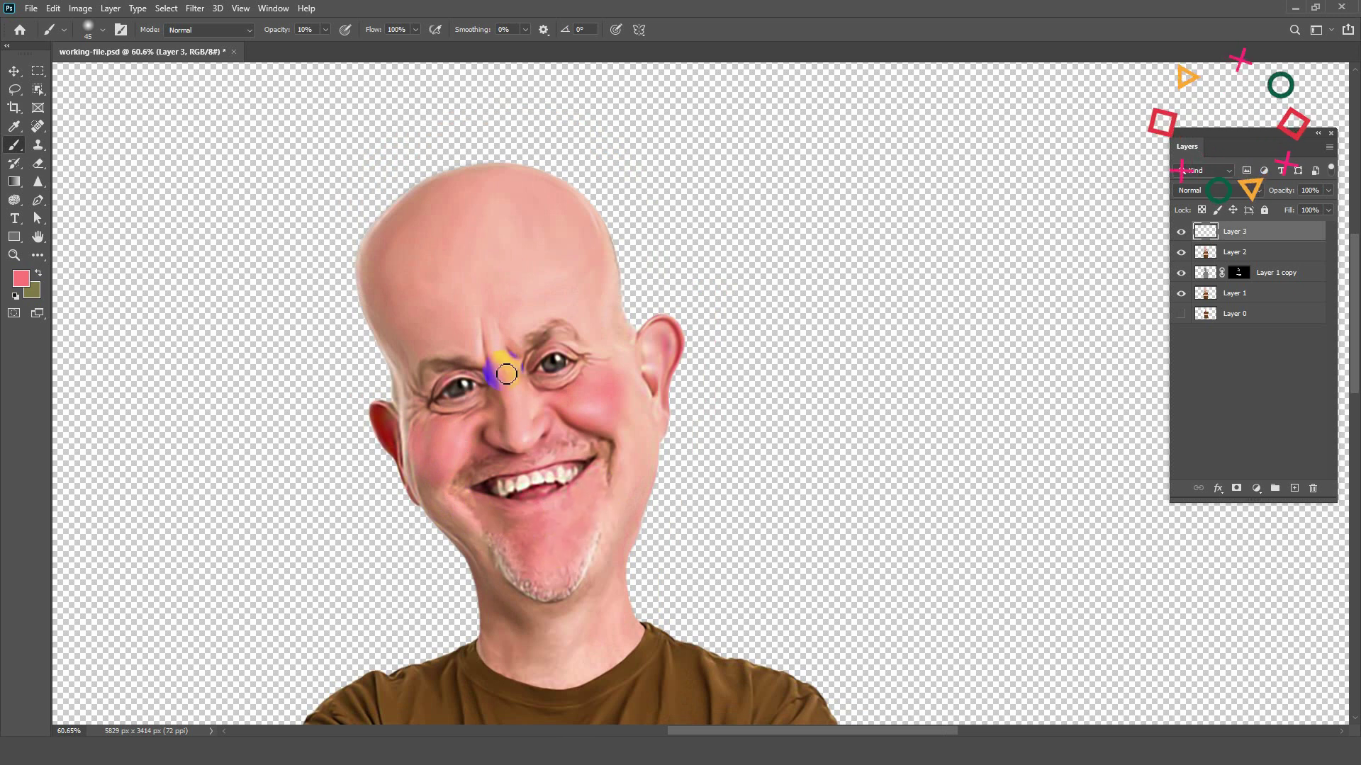
scroll(453, 326, down, 1)
scroll(525, 269, down, 1)
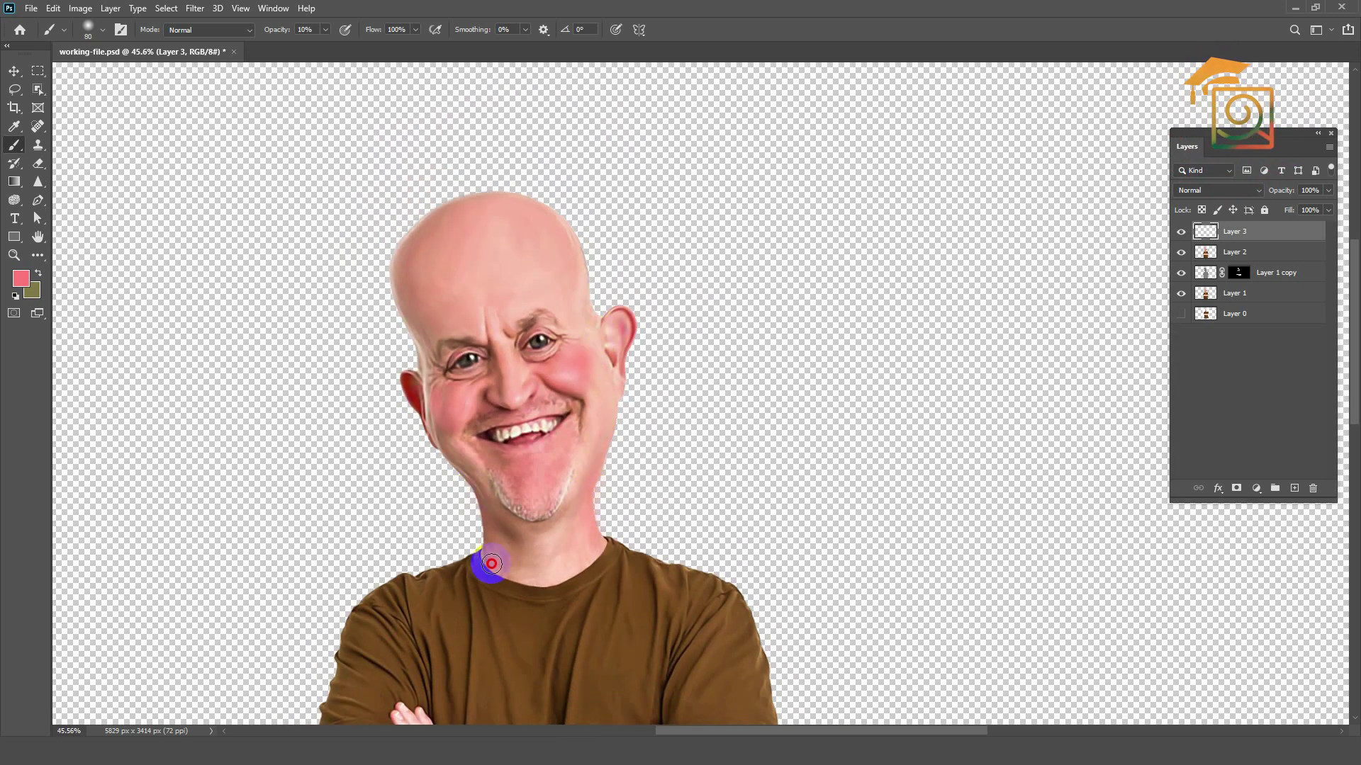
scroll(587, 329, up, 1)
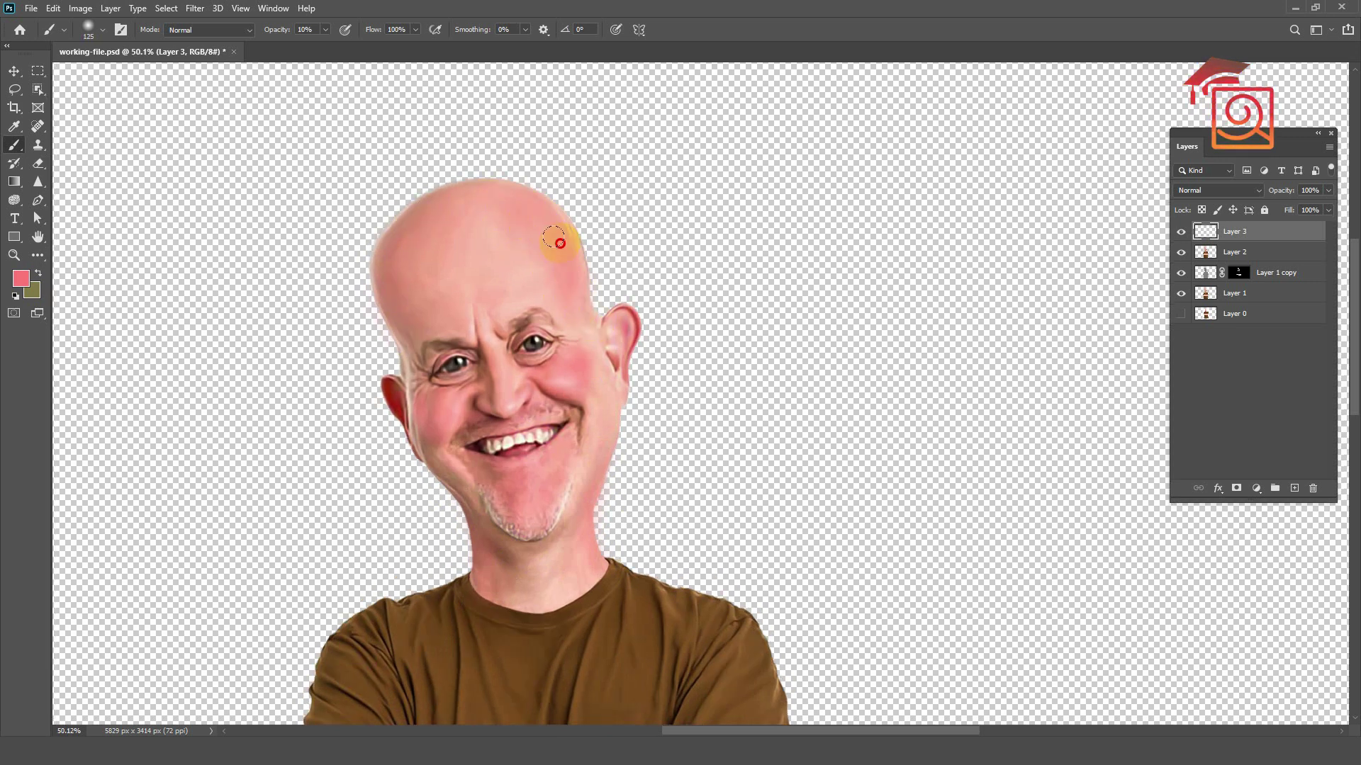
scroll(592, 343, down, 2)
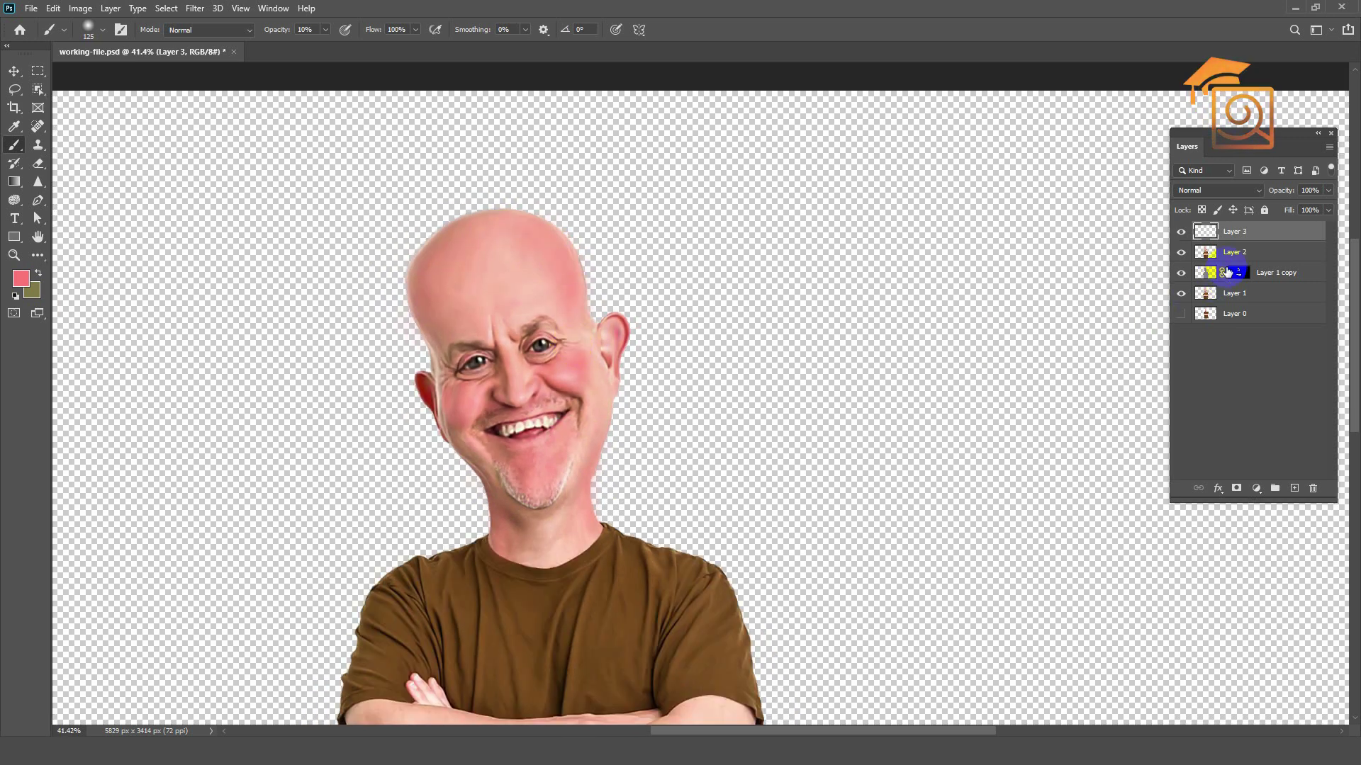
click(1236, 253)
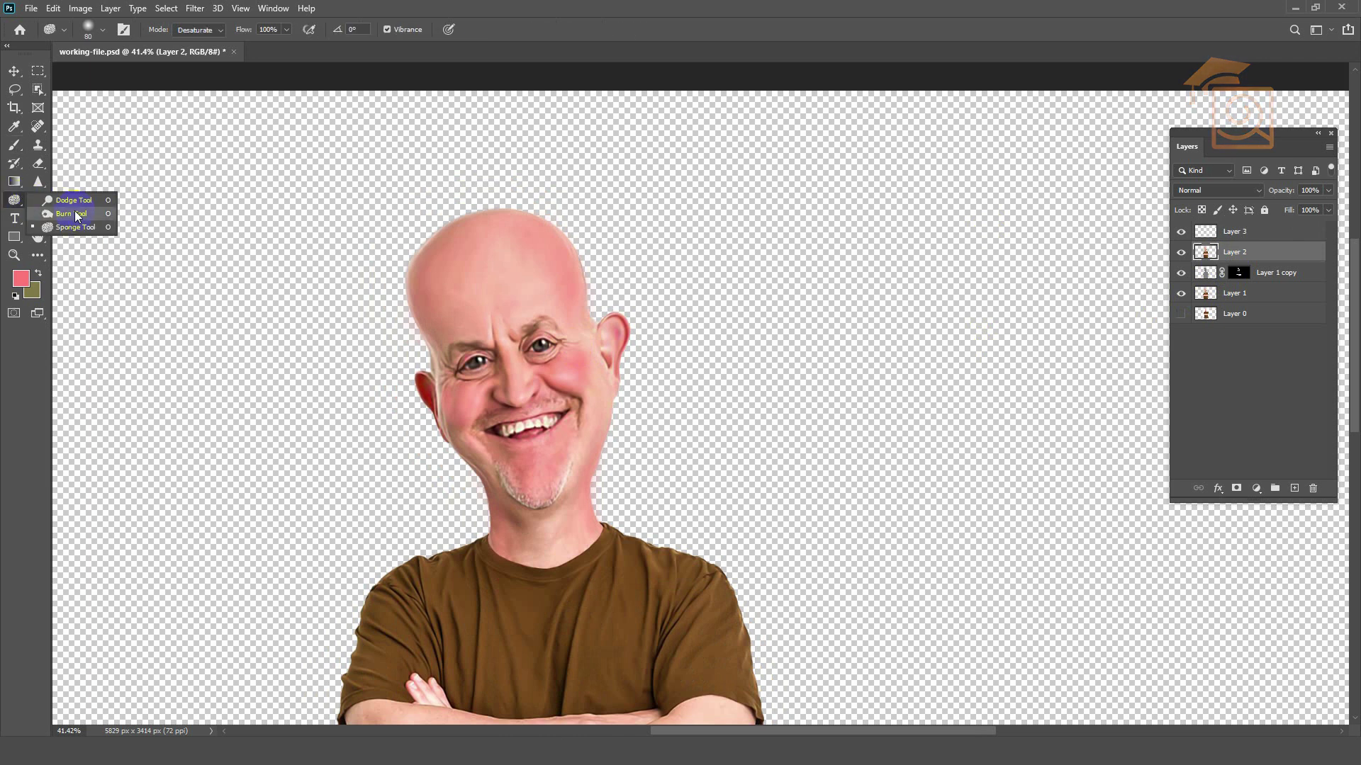
Dodge highlights along the ear rim on Layer 2 with a small brush
click(64, 201)
drag(528, 345, 509, 333)
scroll(508, 331, up, 5)
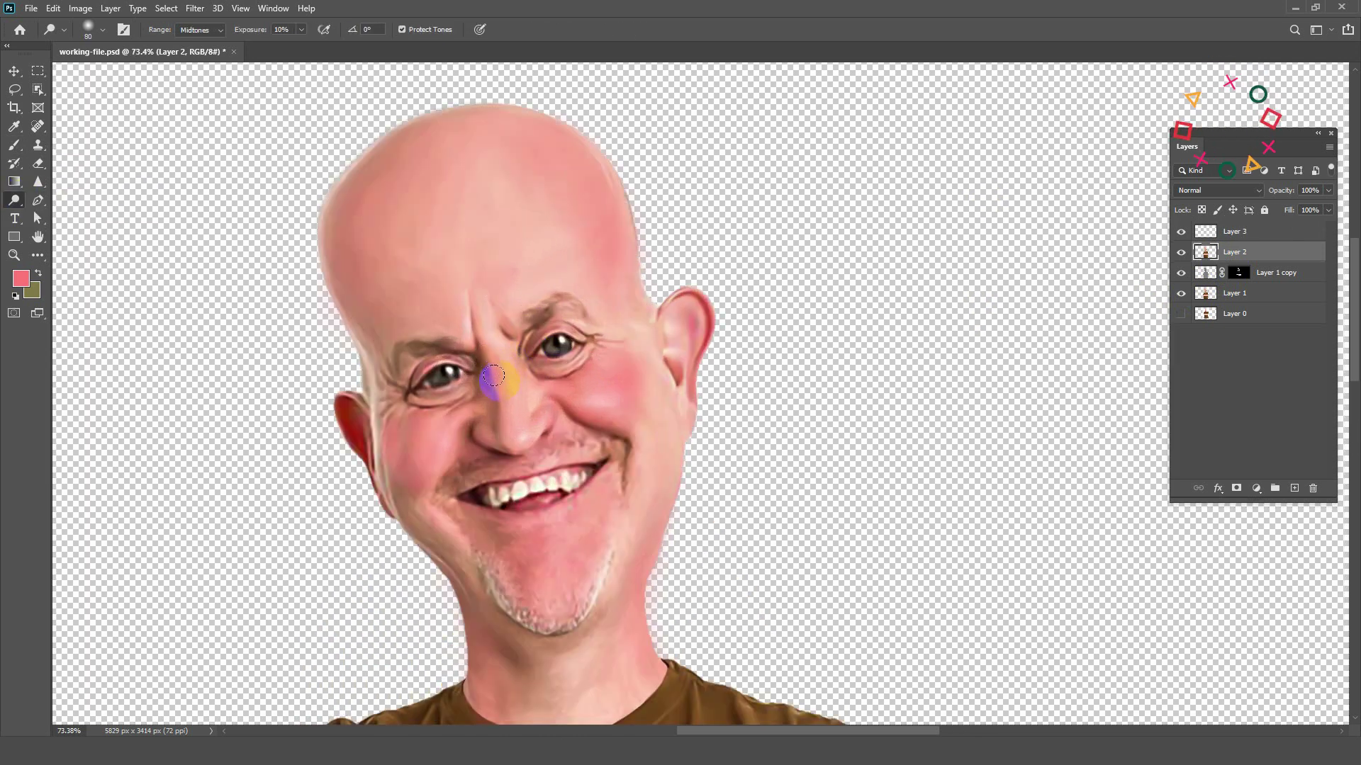
key(bracketleft)
key(bracketleft)
key(bracketleft)
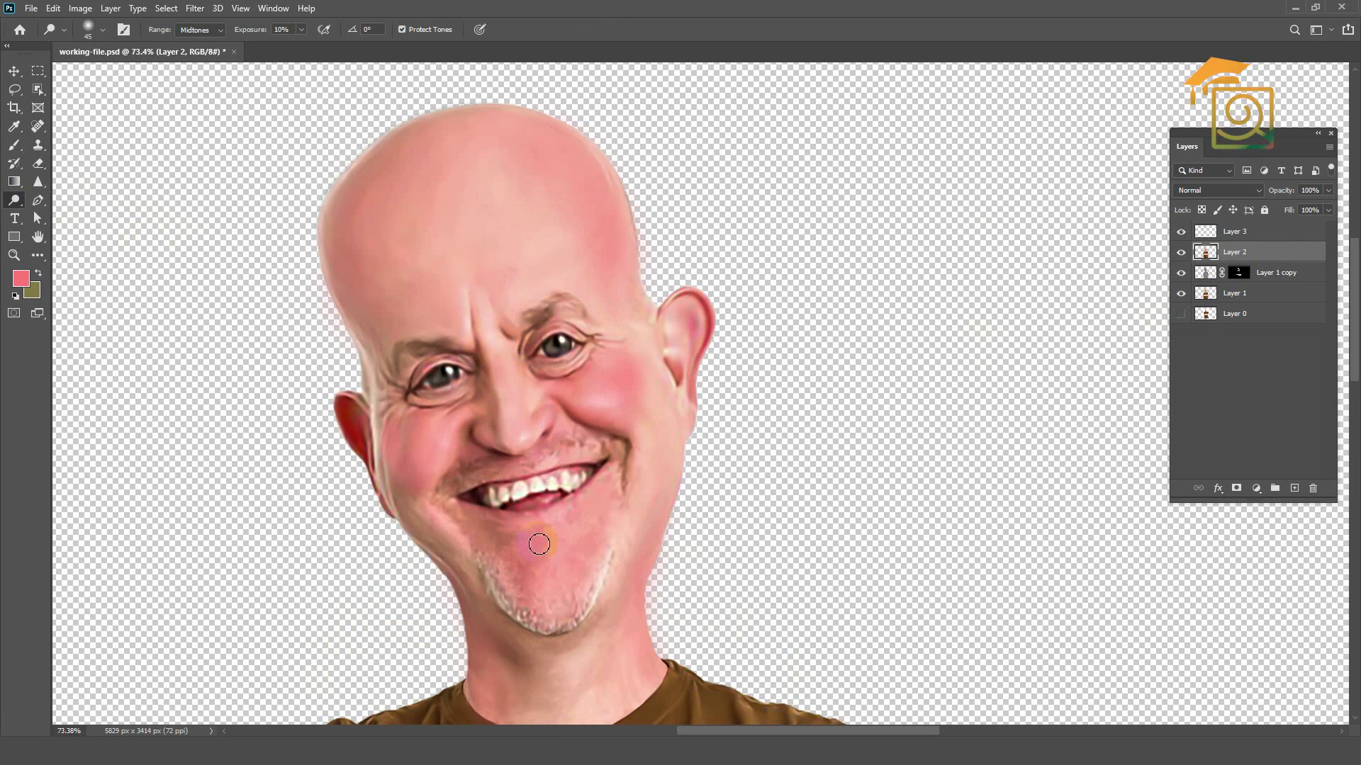
scroll(495, 496, down, 5)
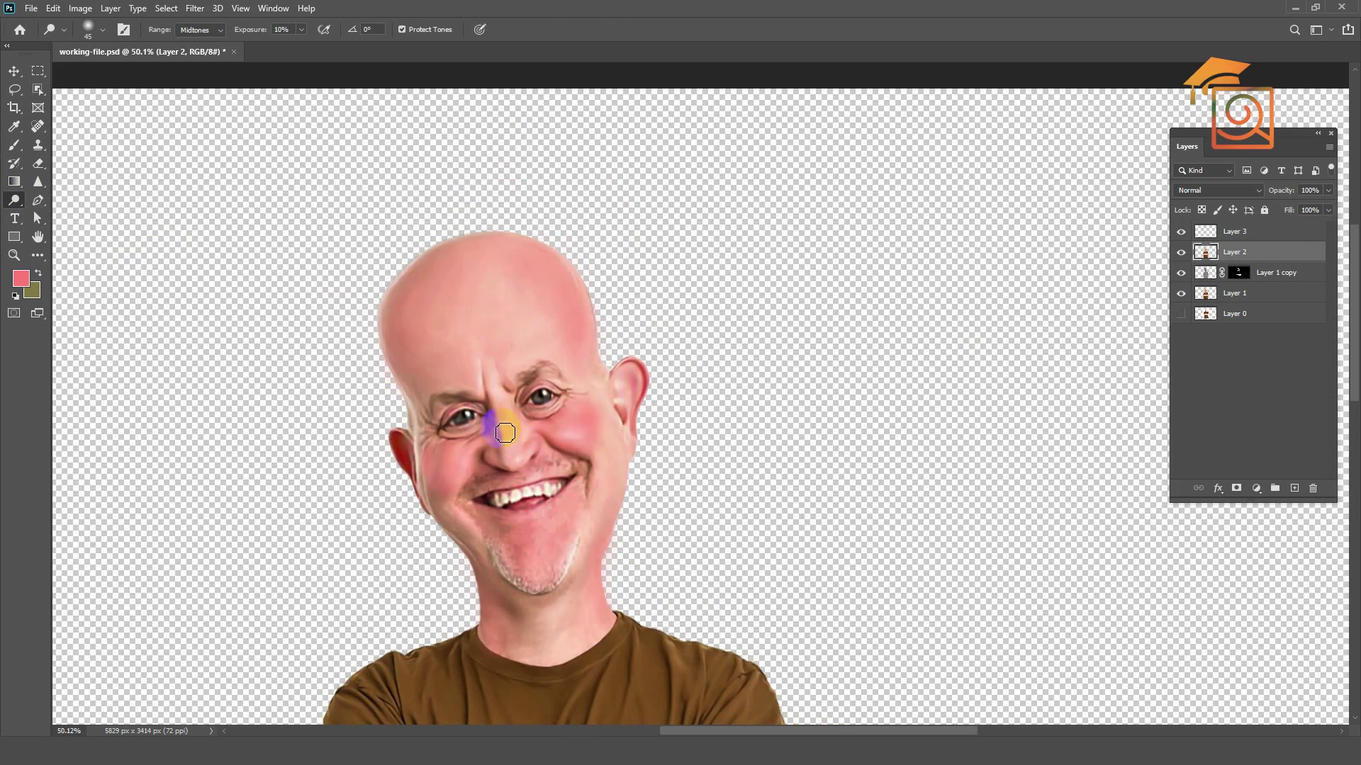
key(bracketleft)
scroll(622, 367, up, 5)
drag(642, 361, 657, 431)
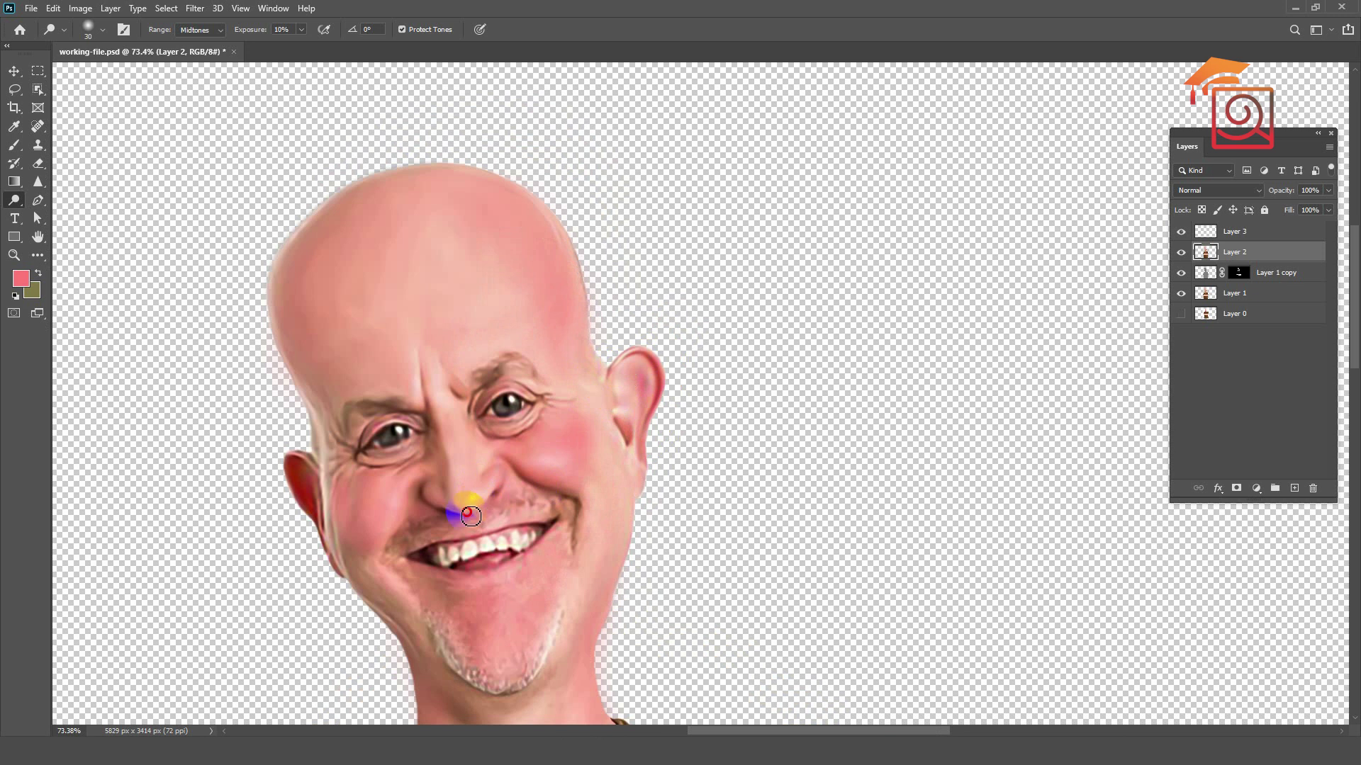
drag(333, 528, 311, 464)
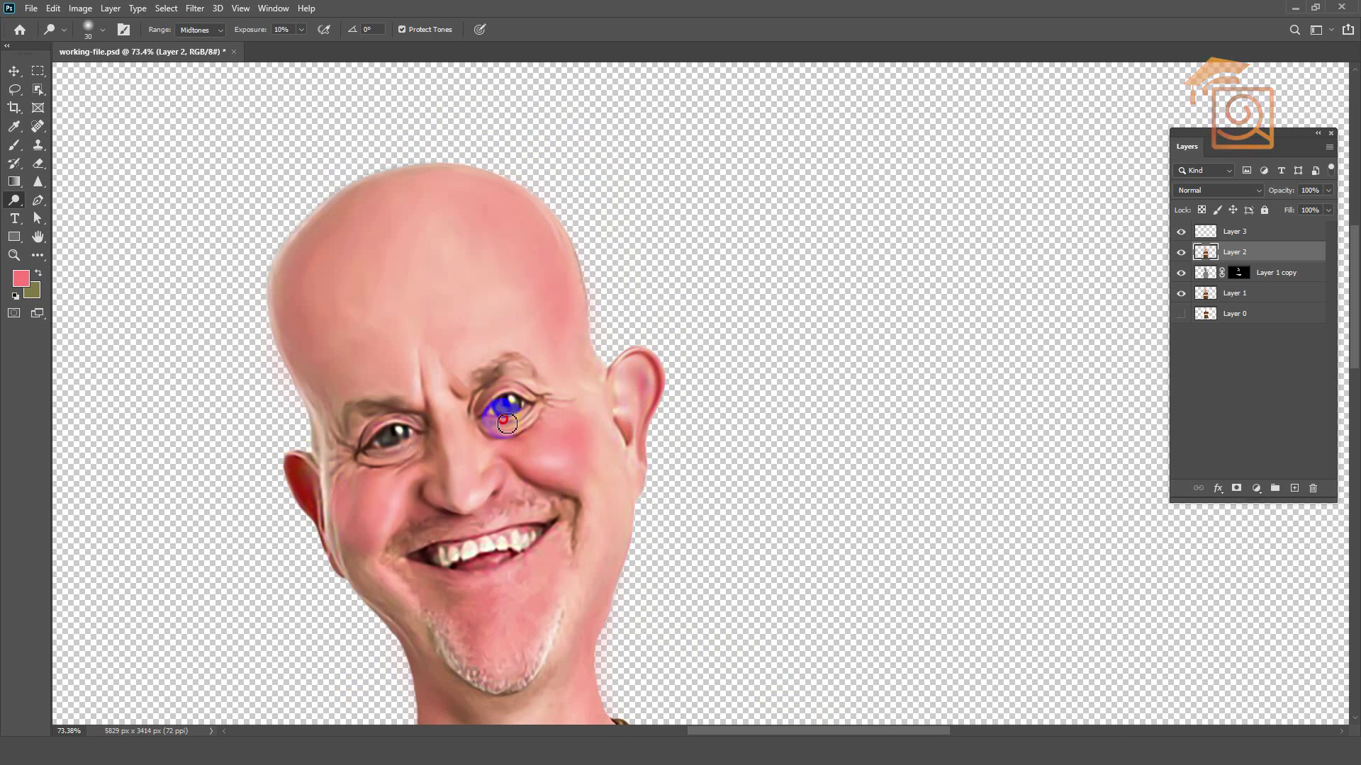
scroll(378, 621, down, 1)
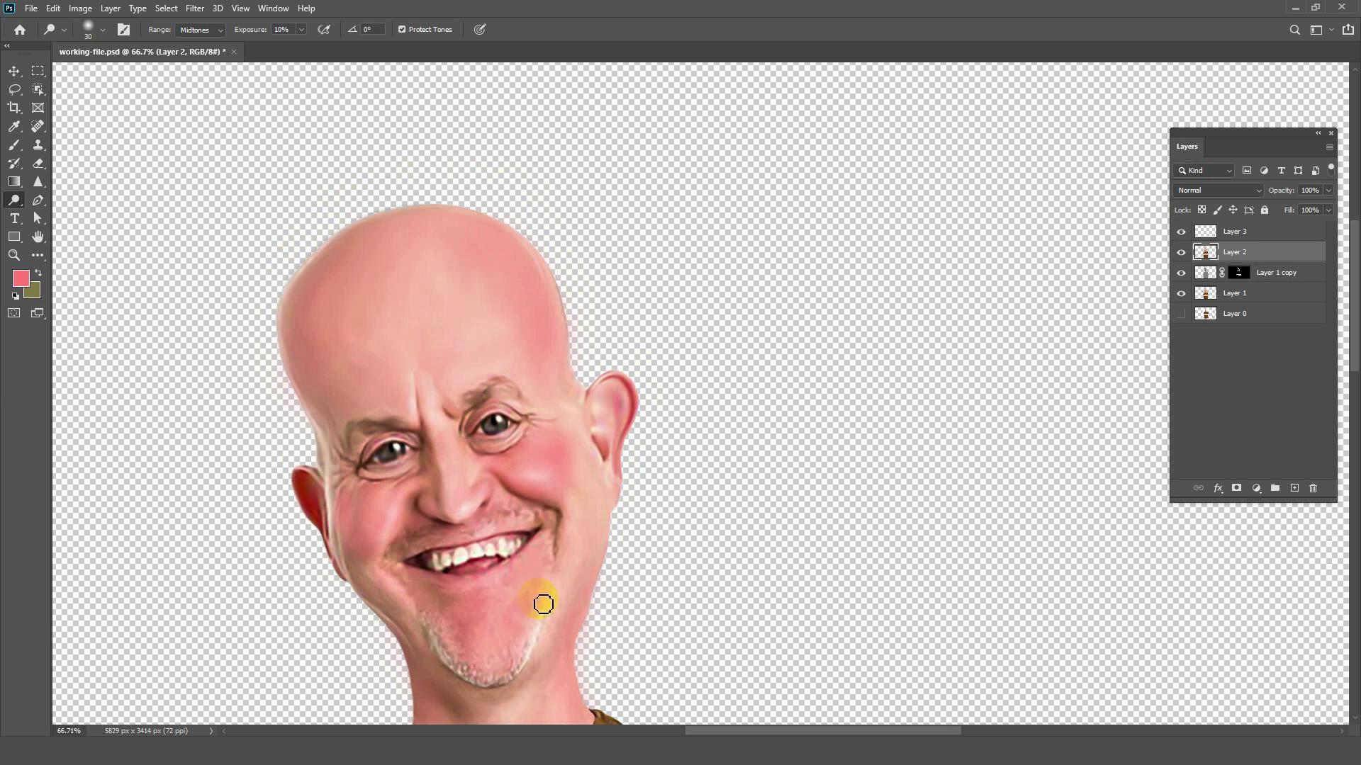
scroll(581, 525, down, 2)
scroll(580, 432, down, 4)
scroll(541, 461, down, 2)
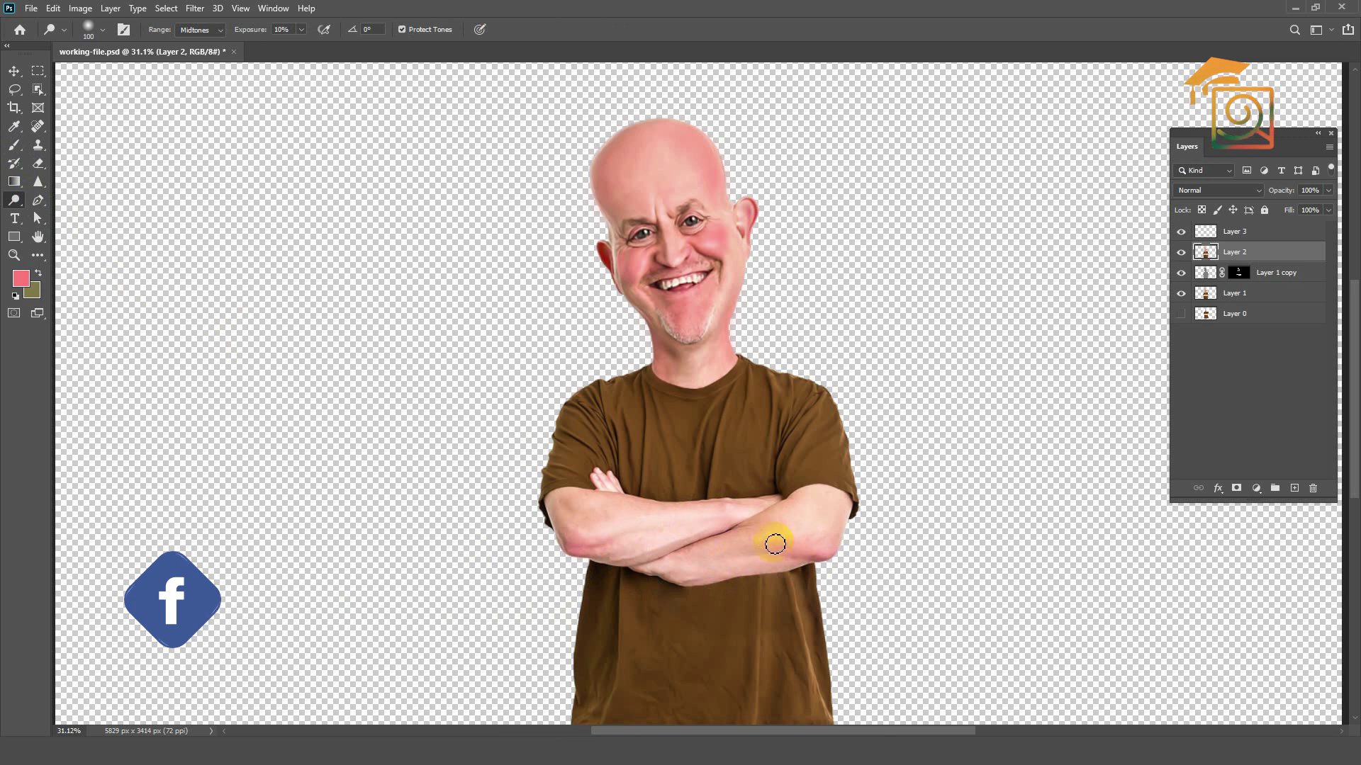
Burn shading into the left forearm toward the elbow with a larger brush
key(bracketright)
key(bracketright)
key(bracketright)
right_click(14, 200)
click(64, 225)
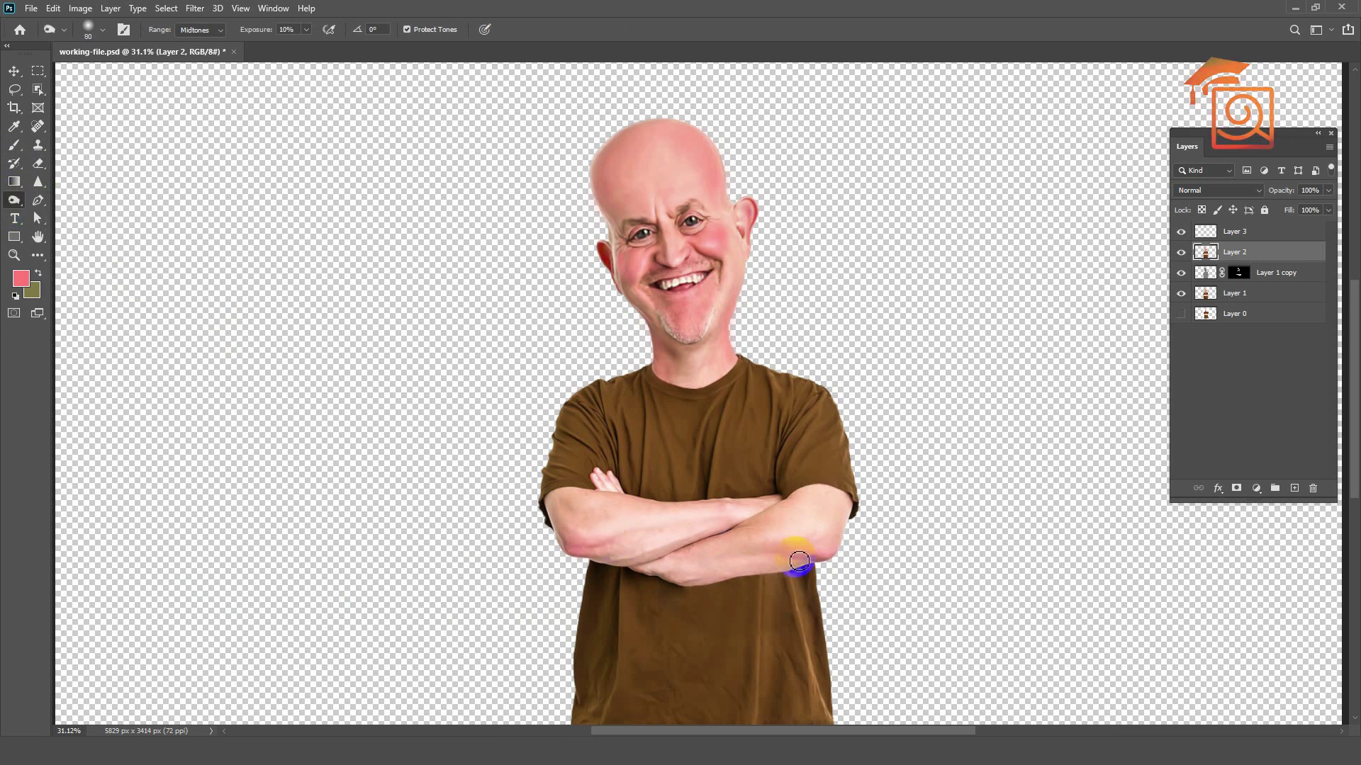
click(664, 573)
drag(616, 550, 567, 530)
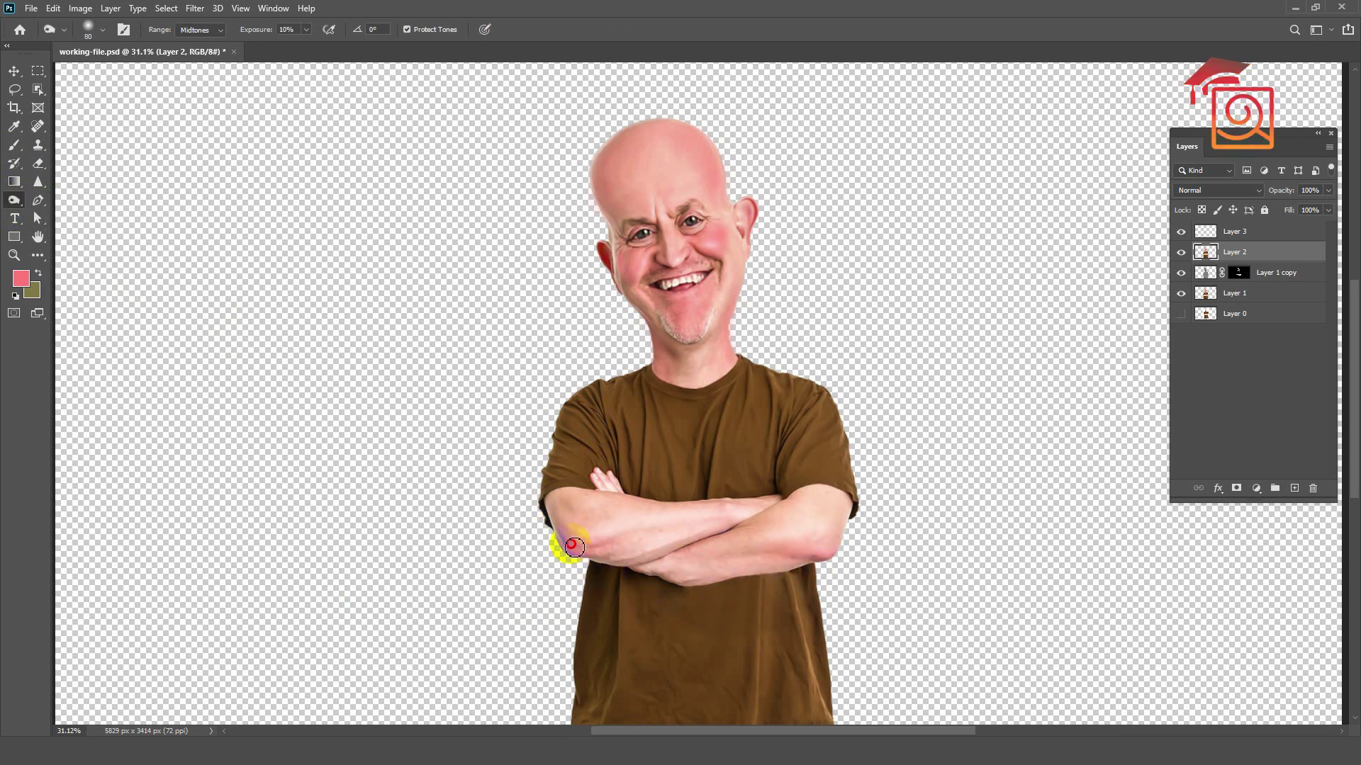
scroll(652, 357, up, 3)
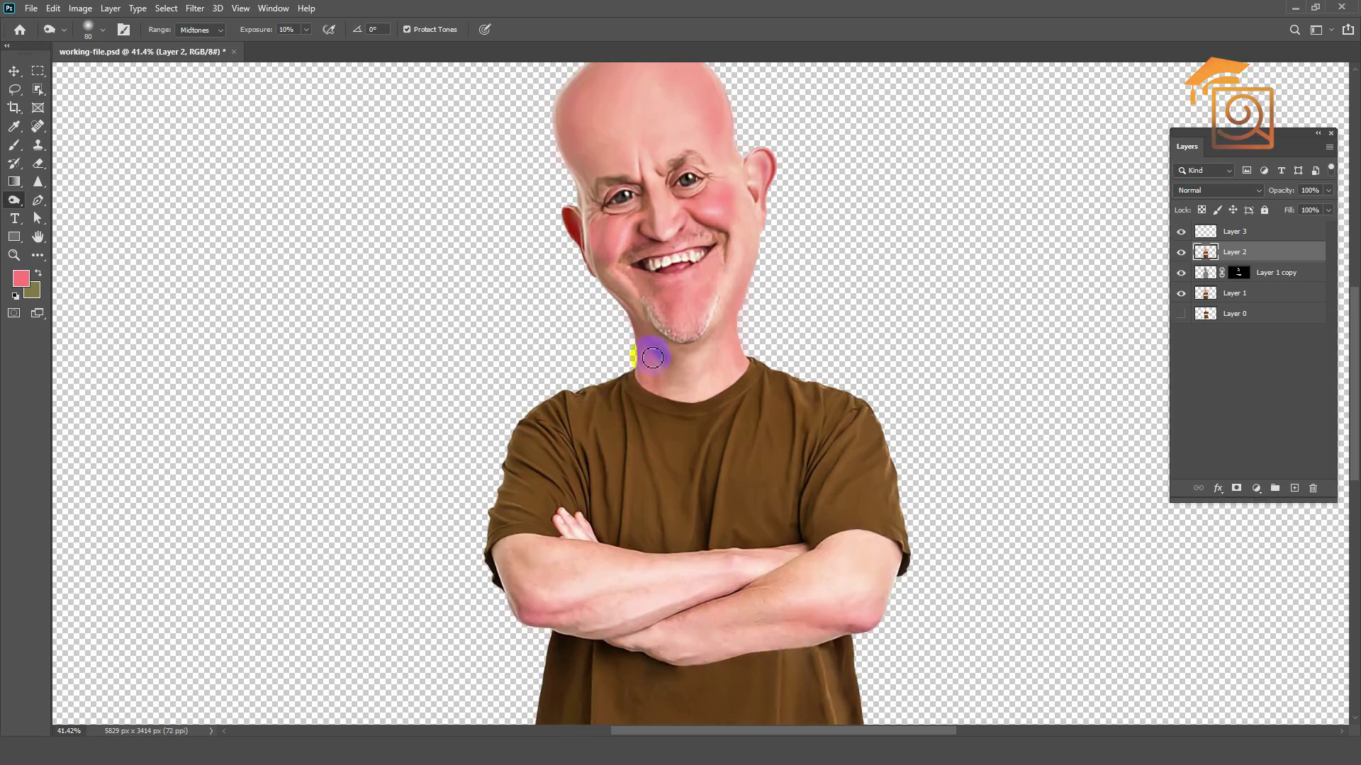
key(bracketleft)
key(bracketleft)
scroll(682, 162, up, 2)
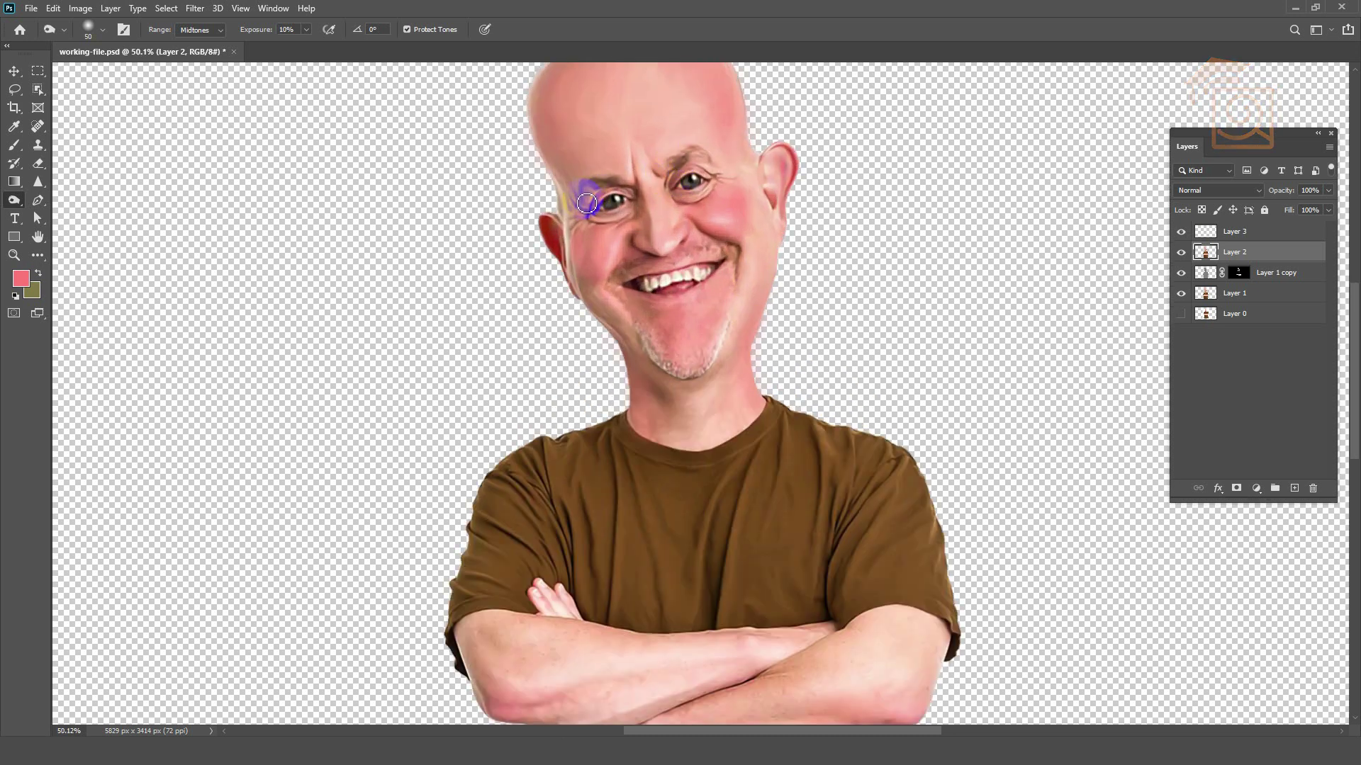
scroll(697, 260, down, 2)
scroll(646, 348, down, 2)
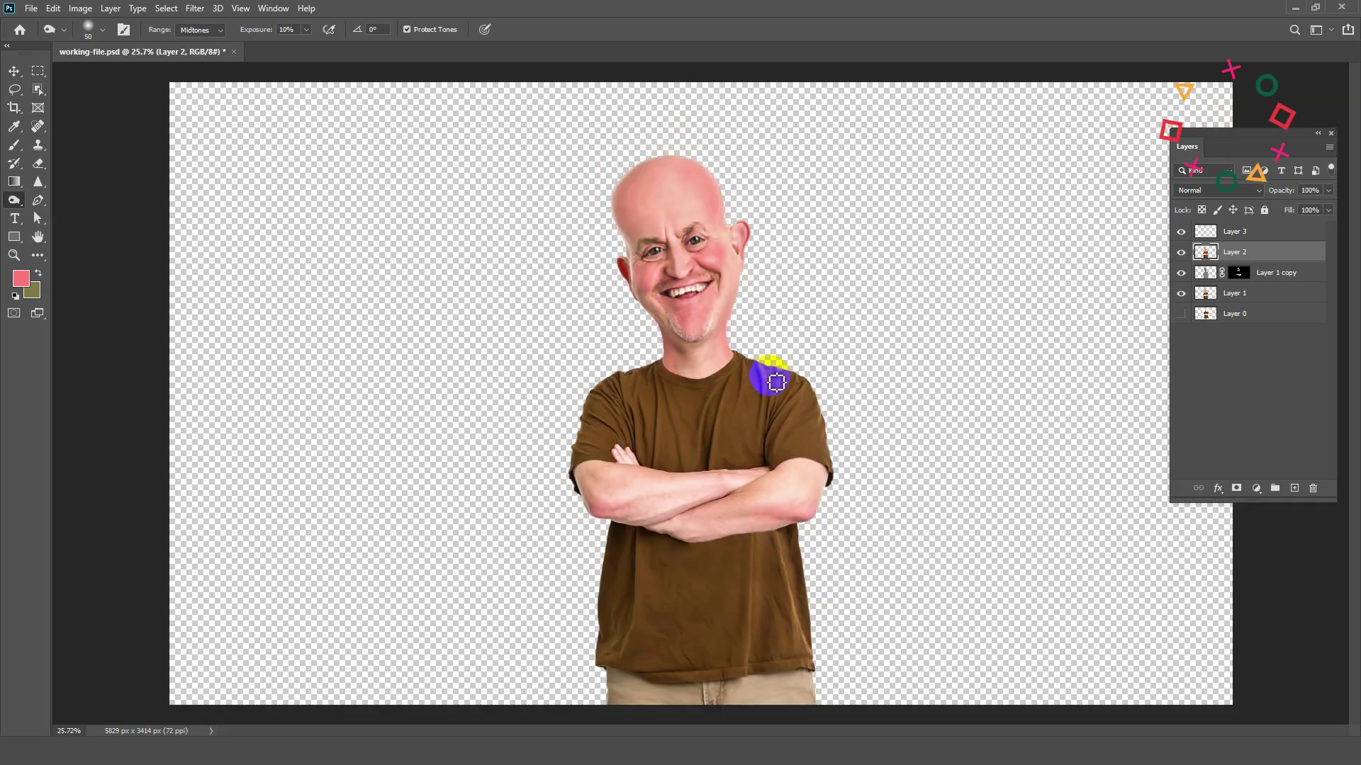
click(14, 71)
scroll(730, 188, down, 1)
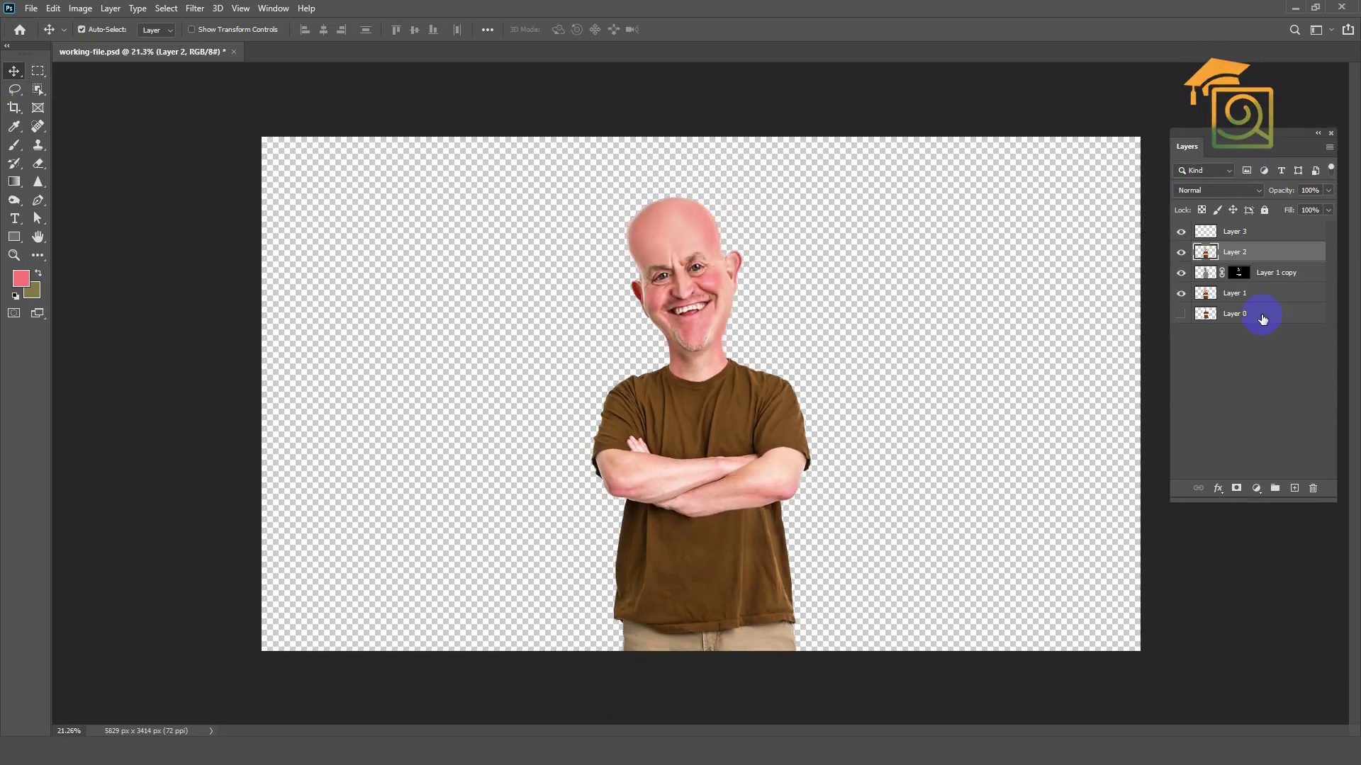
Group the retouching layers, Layer 1 through Layer 3, into Group 1
click(1253, 296)
shift+click(1245, 234)
key(ctrl+g)
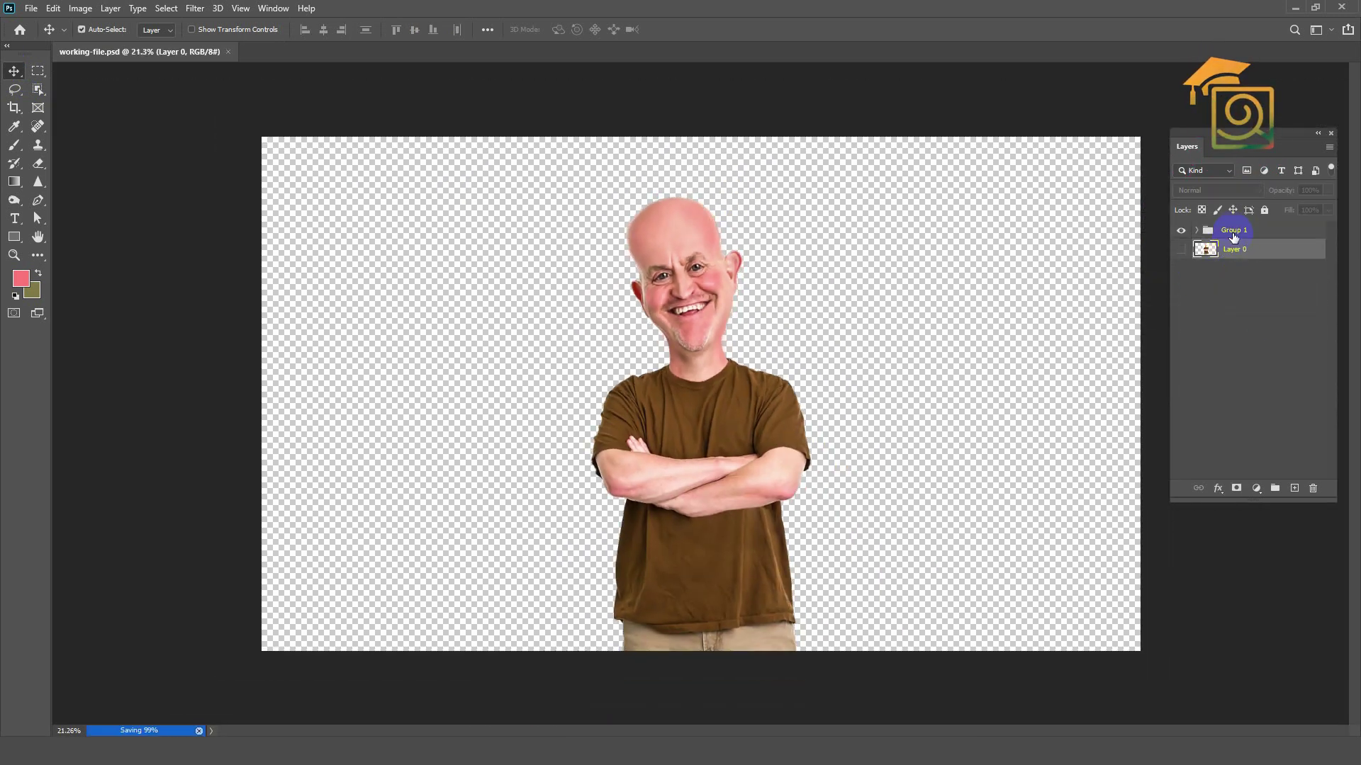
scroll(714, 522, up, 1)
Stamp a merged copy of the visible figure onto a new Layer 4 above Group 1
key(ctrl+shift+alt+n)
key(ctrl+shift+alt+e)
scroll(720, 421, up, 1)
scroll(721, 421, down, 3)
click(195, 8)
click(216, 125)
Push Layer 4's shirt sides inward with a large Forward Warp brush in Liquify, then apply it
click(22, 114)
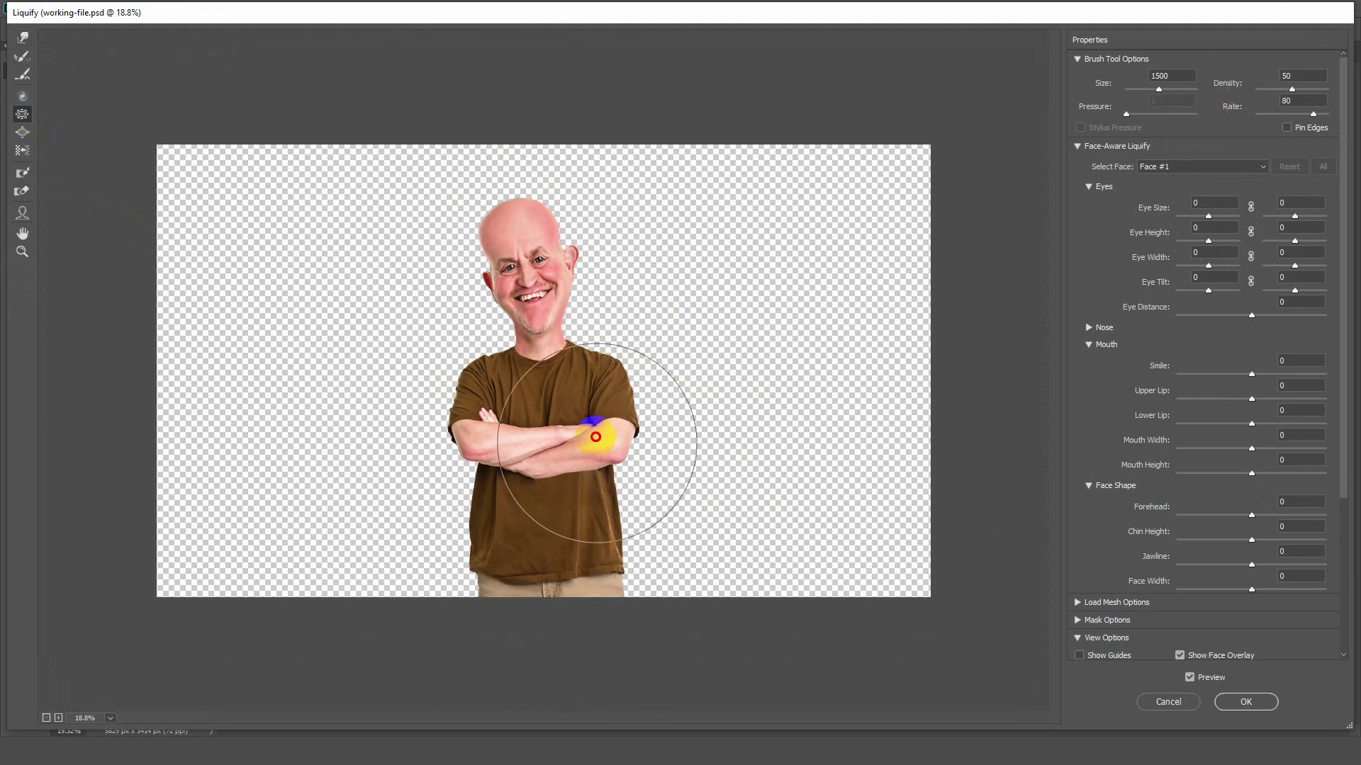
drag(622, 459, 497, 443)
key(bracketleft)
key(bracketleft)
key(bracketleft)
click(22, 37)
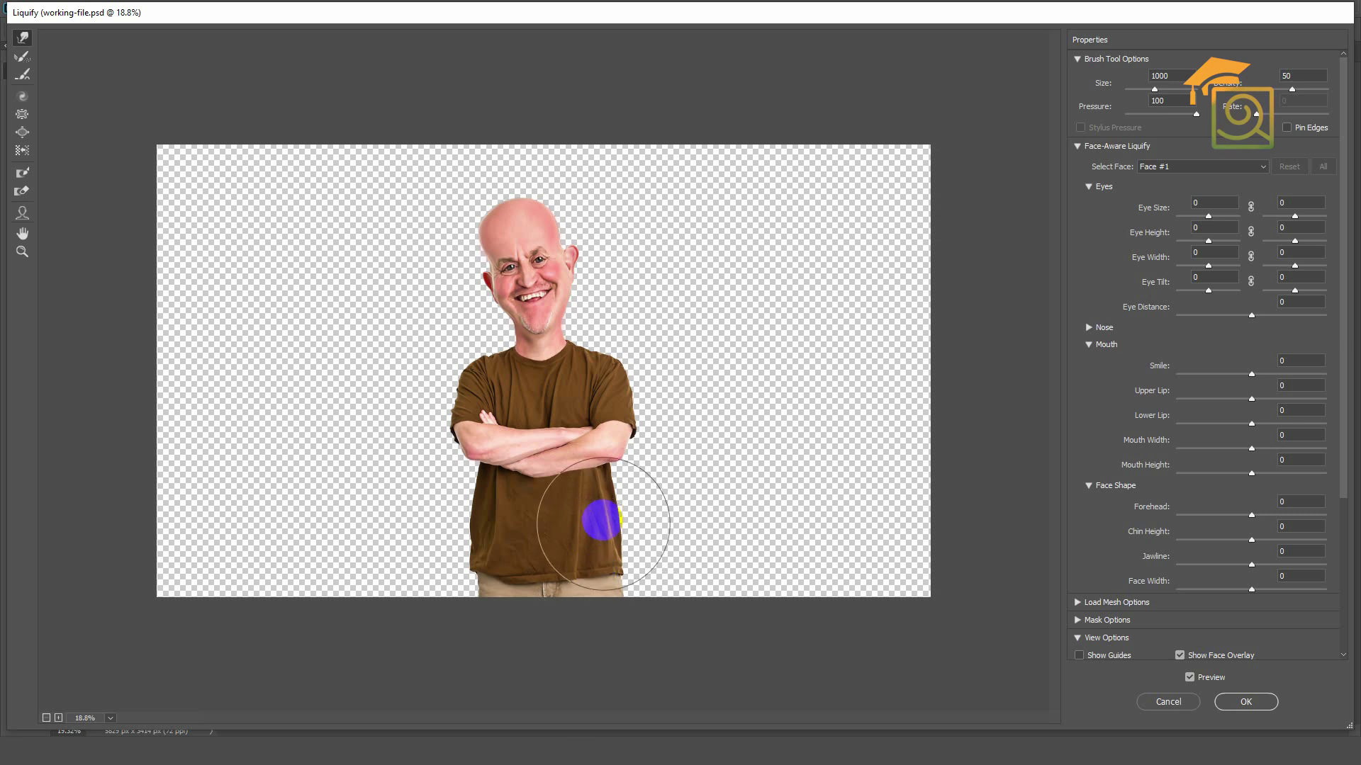
mouse_move(478, 563)
mouse_down()
mouse_move(486, 456)
mouse_move(562, 456)
mouse_move(603, 564)
mouse_move(603, 401)
mouse_move(479, 541)
mouse_move(474, 577)
mouse_move(482, 394)
mouse_up()
key(bracketright)
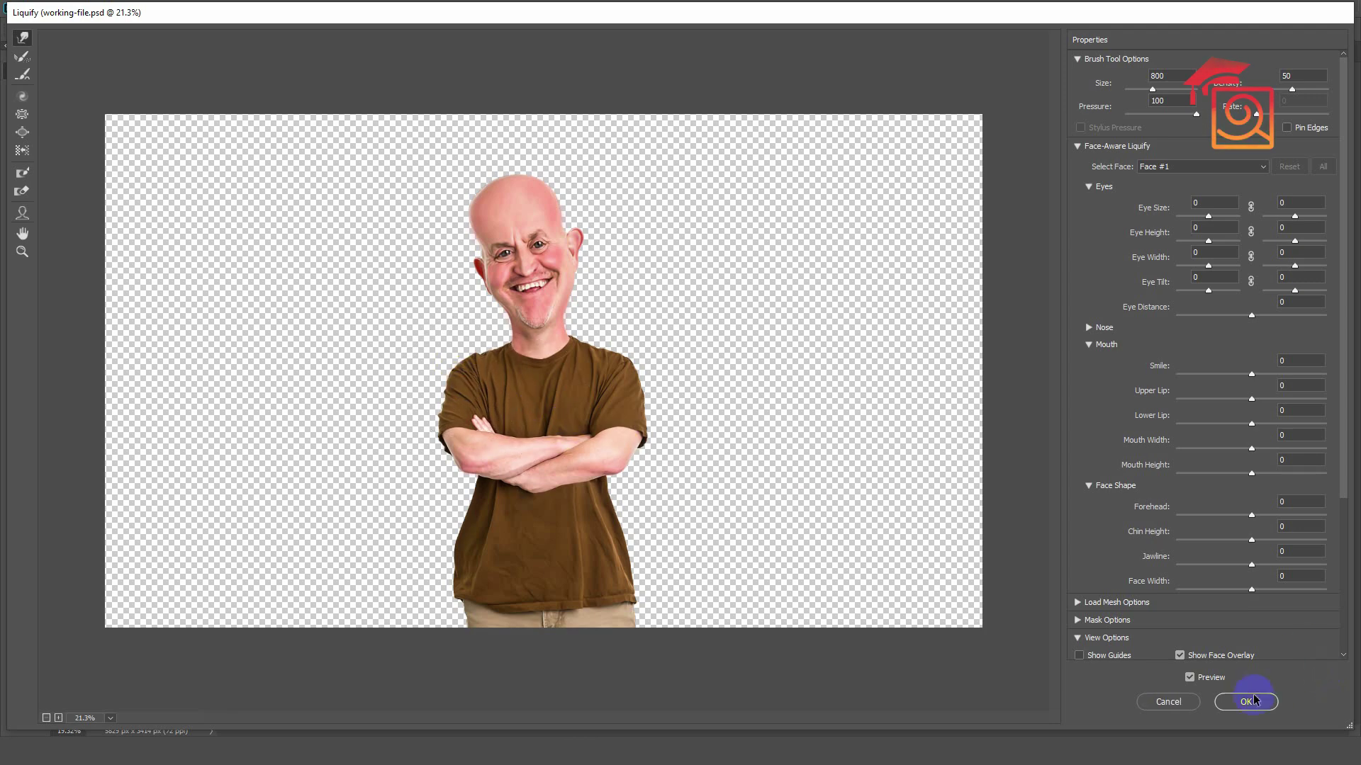
click(1246, 702)
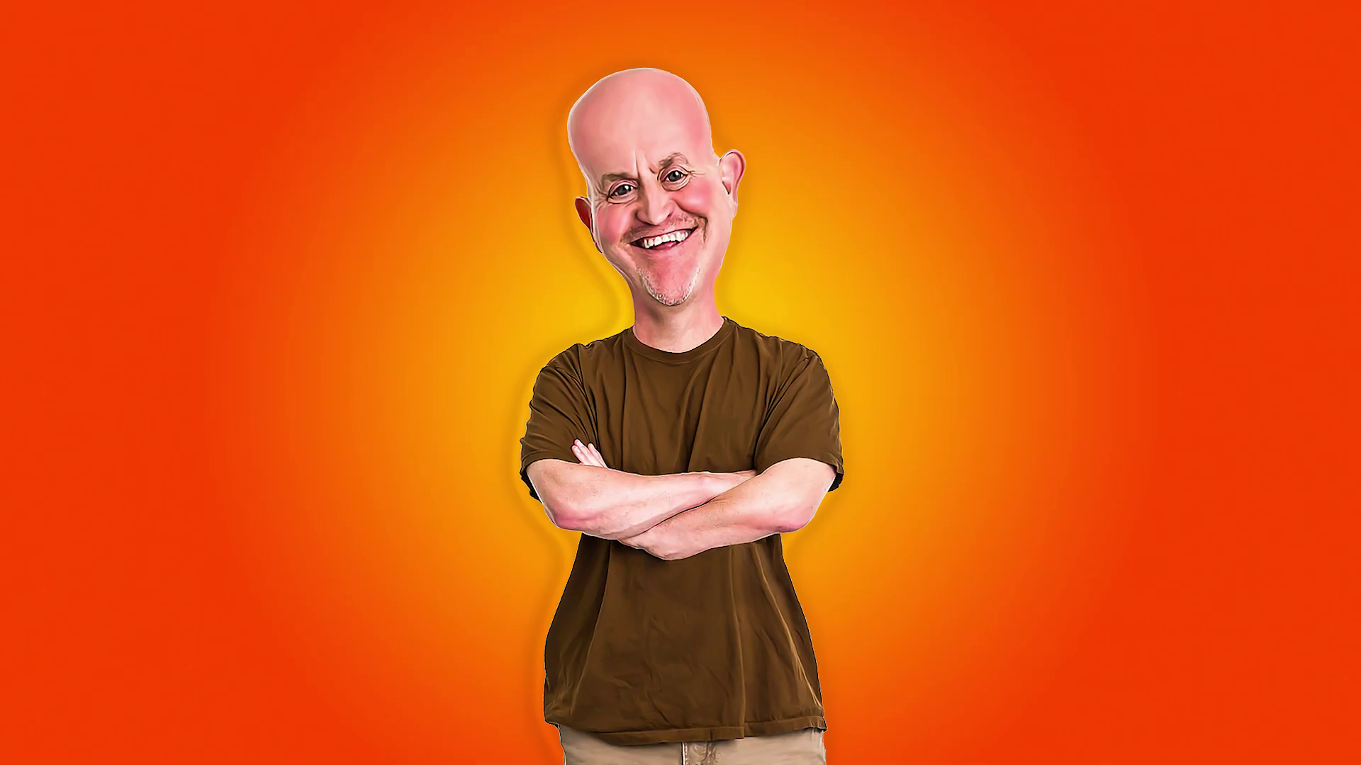